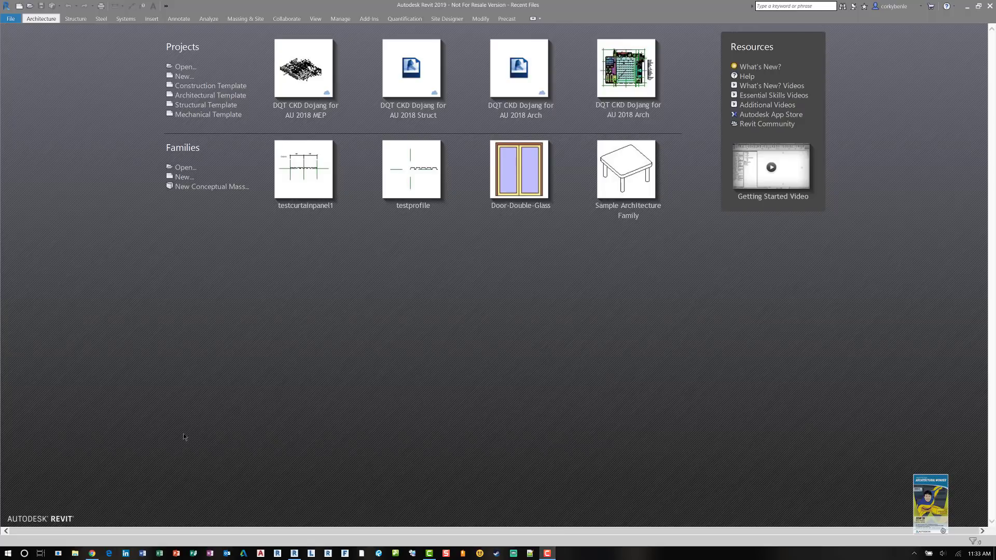
# Bring the 'Revit - Corrogated Panel Family' YouTube tutorial to the front in Chrome
pyautogui.click(92, 554)
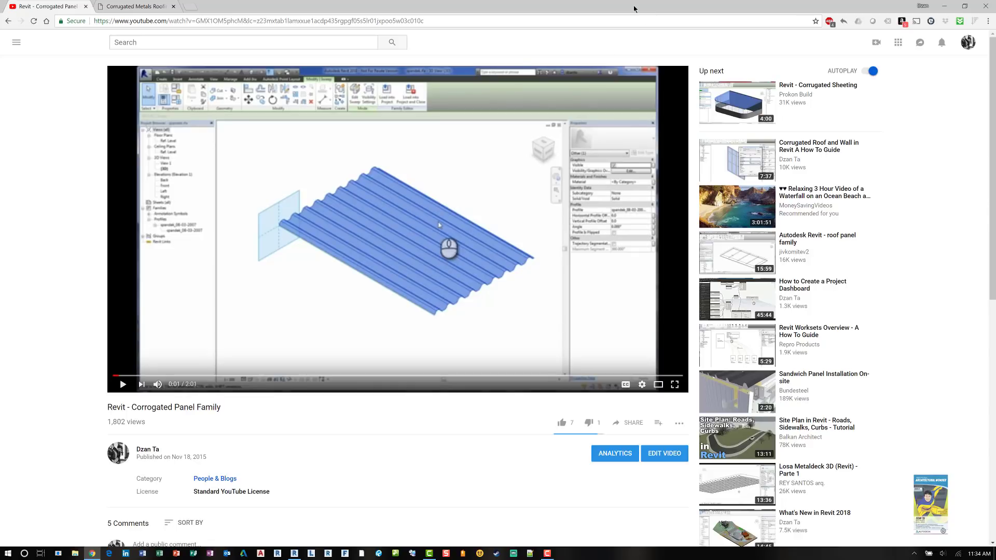
# Browse the Corrugated Metals roofing and siding profiles, then minimize Chrome to return to Revit
pyautogui.click(134, 7)
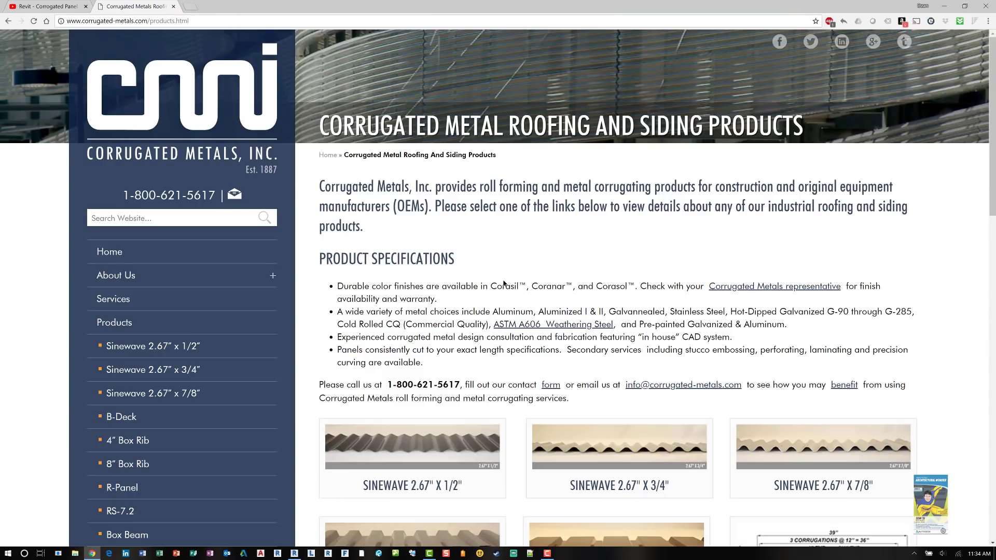
pyautogui.scroll(-6, 503, 283)
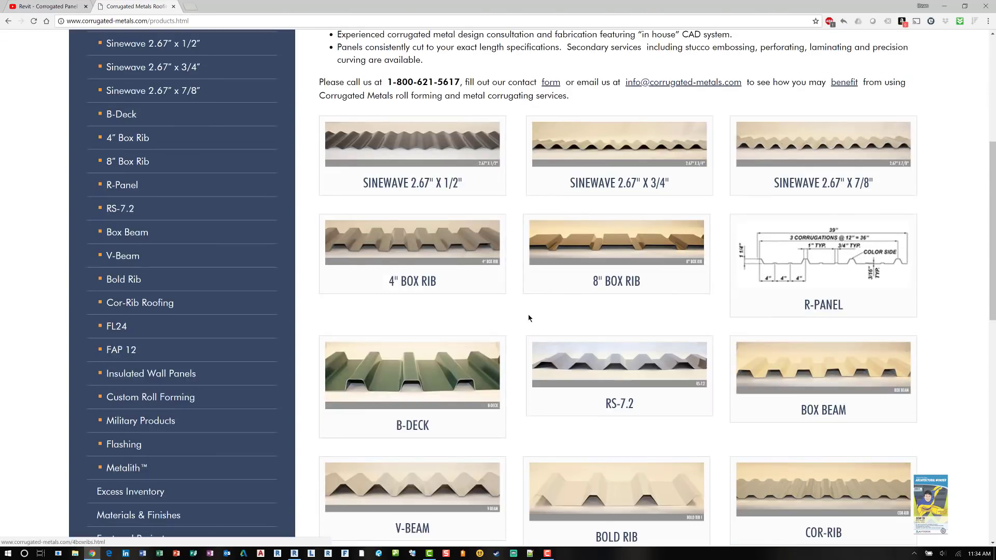
pyautogui.scroll(-4, 529, 318)
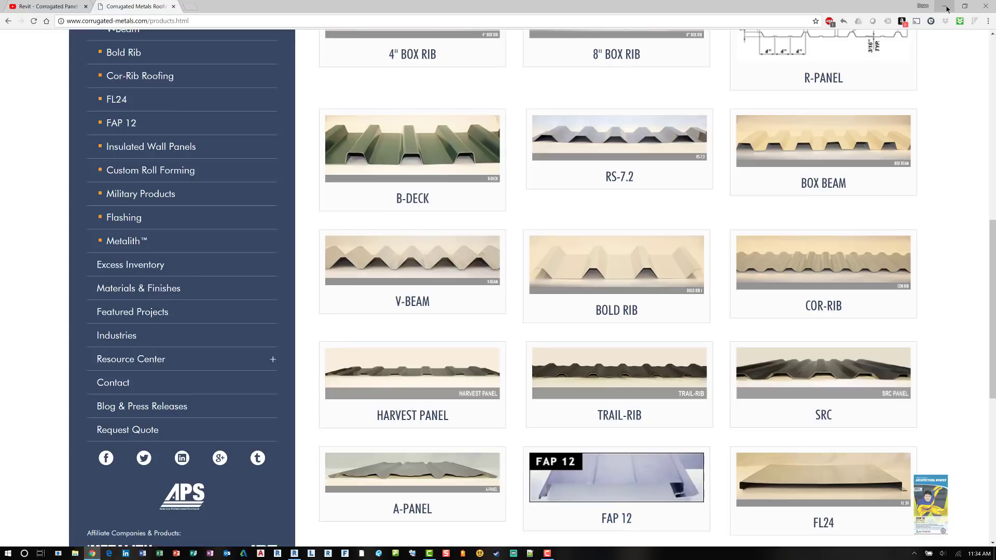
pyautogui.click(946, 7)
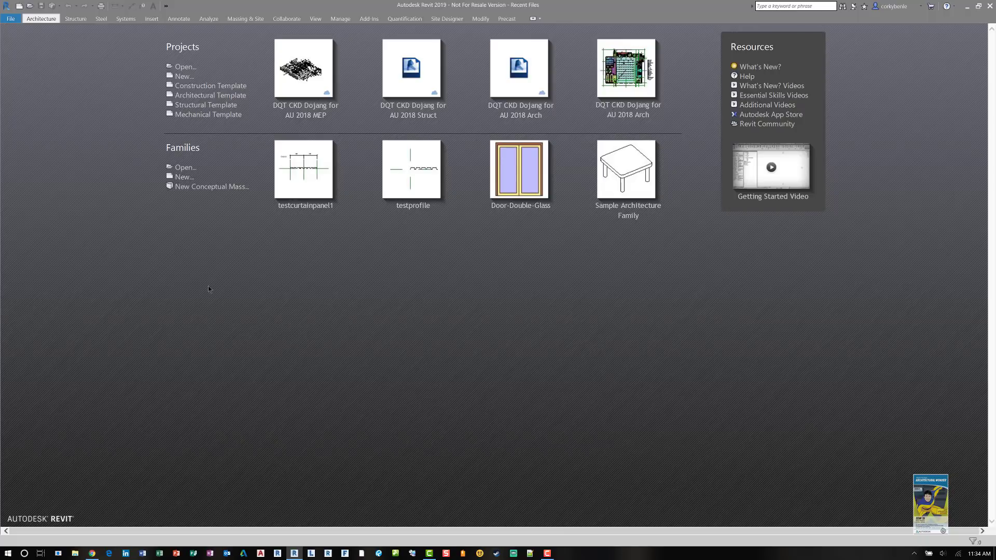
# Create a new family from the Profile.rft template
pyautogui.click(184, 178)
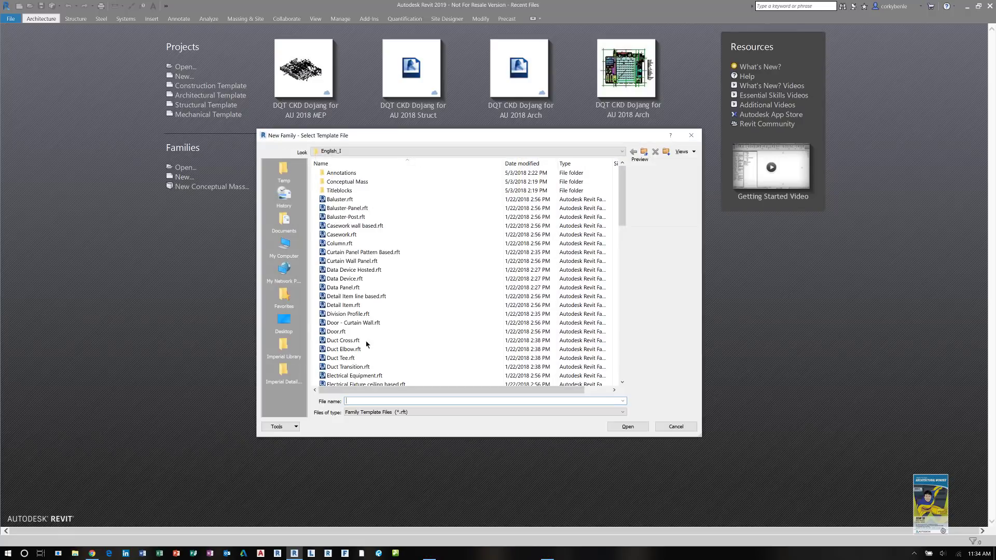
pyautogui.click(364, 306)
pyautogui.press('p')
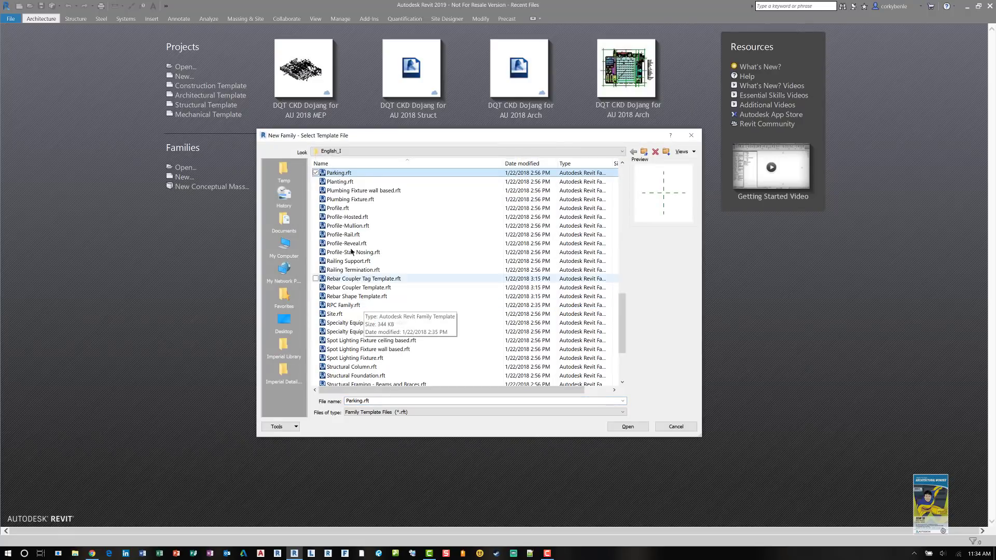
pyautogui.click(337, 208)
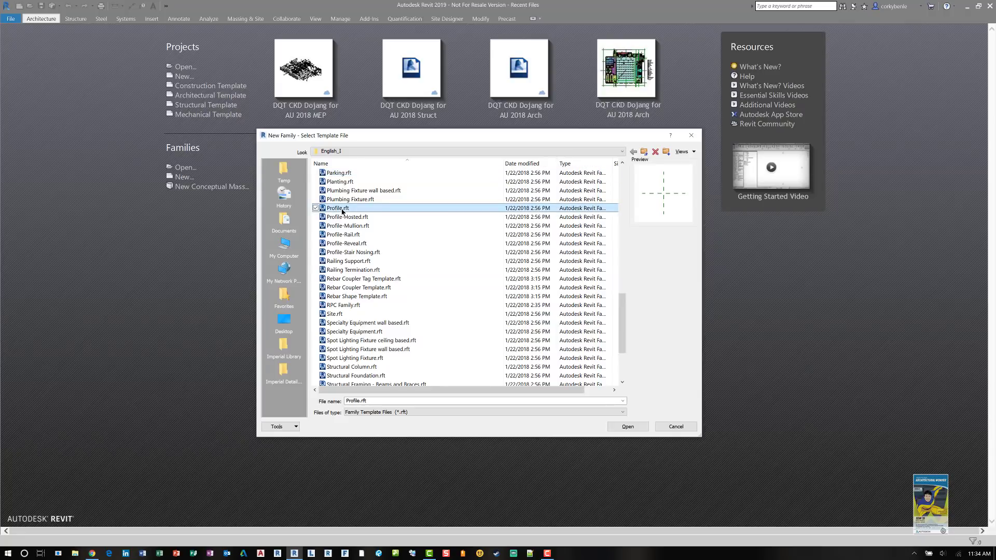
pyautogui.click(632, 429)
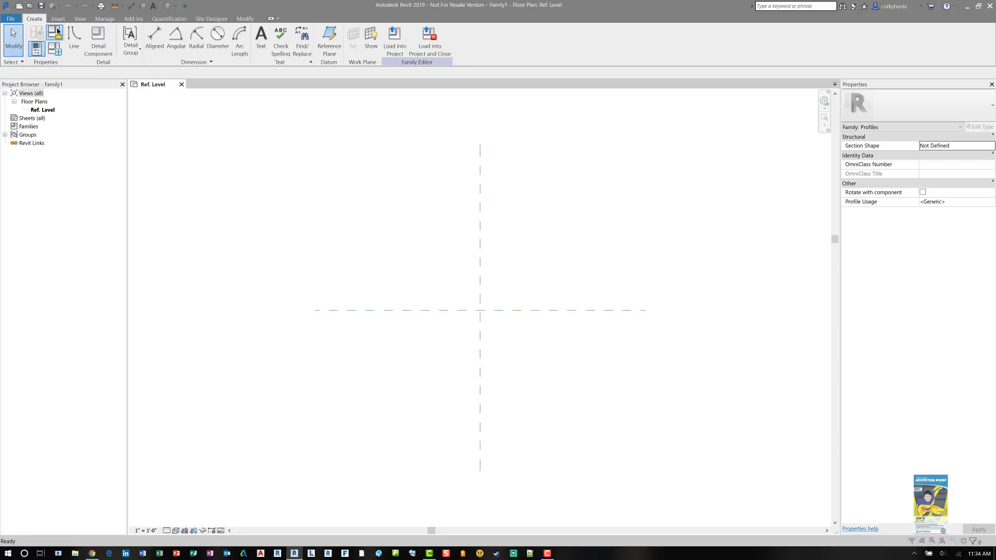
# Review the Profile Usage options in Family Category and Parameters, leaving it at <Generic>
pyautogui.click(36, 48)
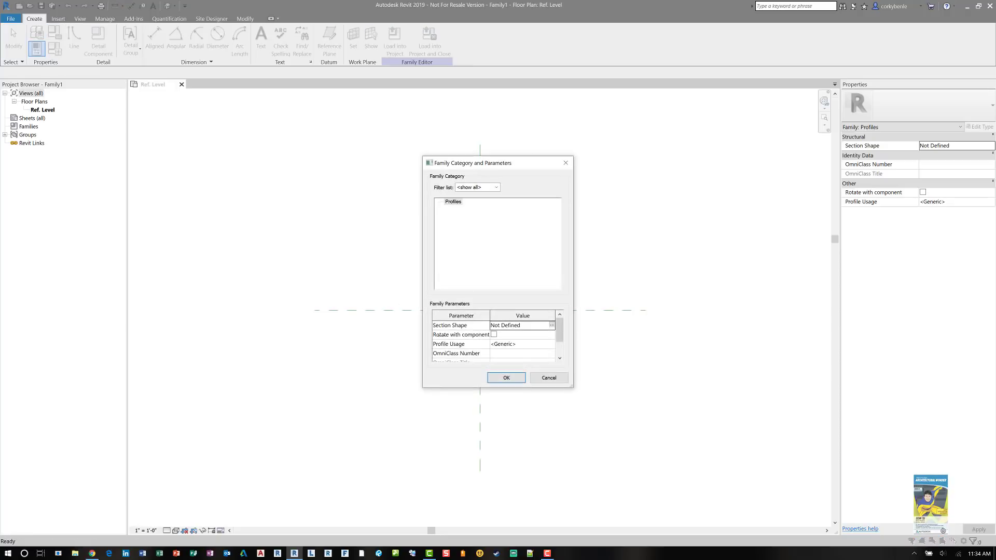
pyautogui.click(551, 346)
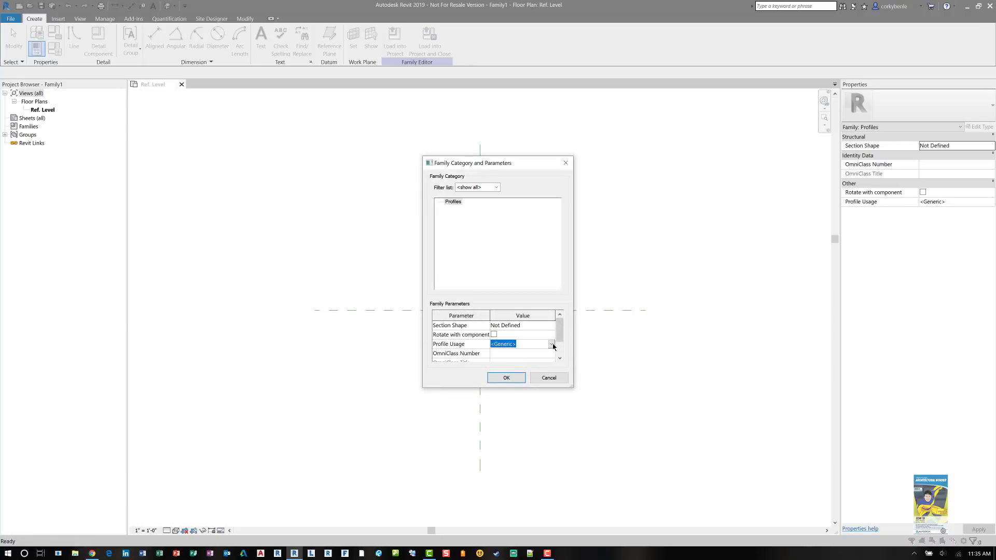
pyautogui.click(552, 345)
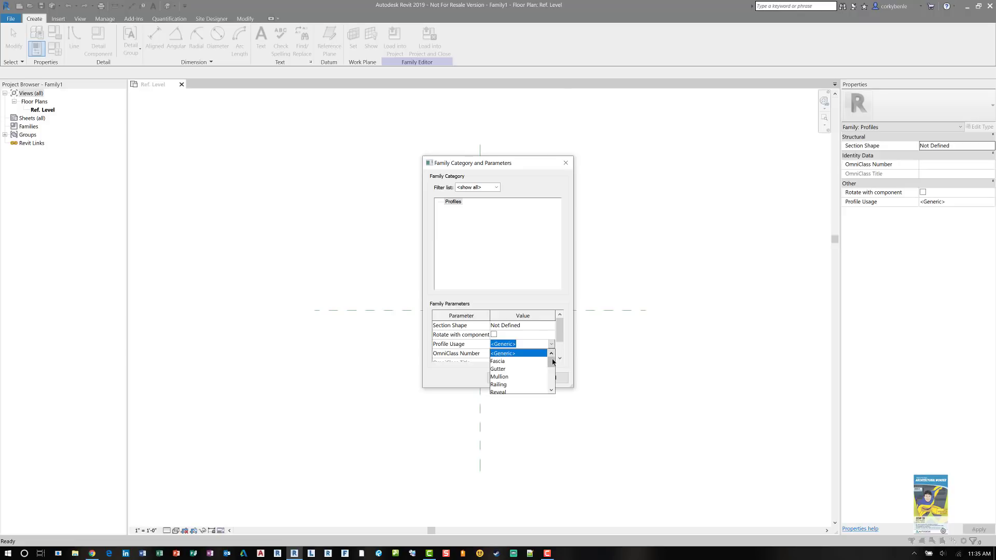
pyautogui.scroll(-2, 553, 363)
pyautogui.scroll(1, 556, 352)
pyautogui.click(566, 306)
pyautogui.click(550, 379)
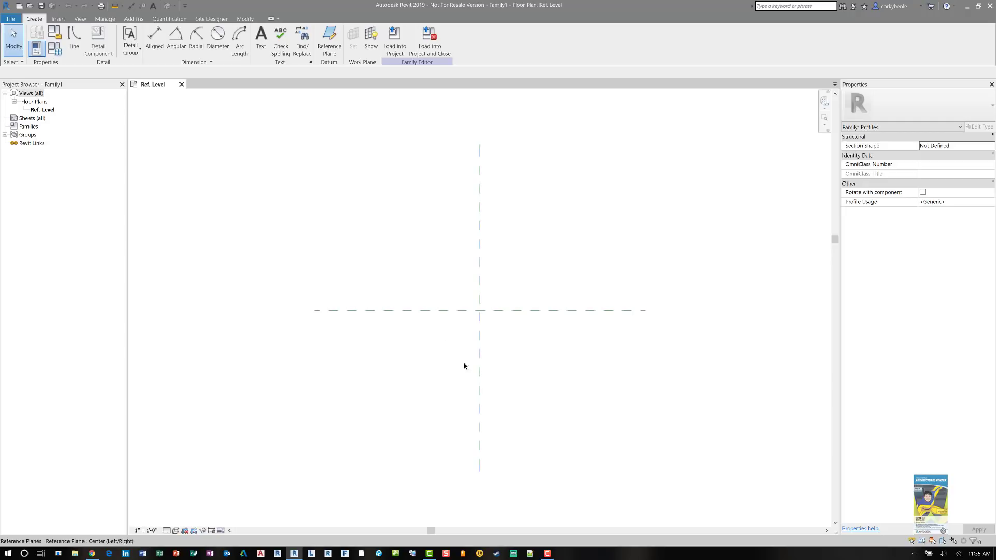
pyautogui.click(479, 279)
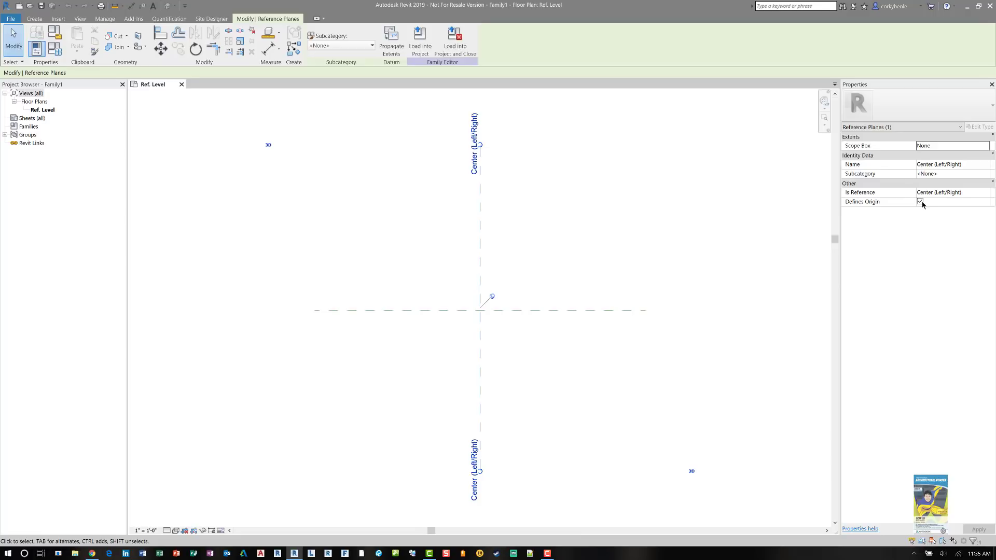
pyautogui.click(922, 202)
pyautogui.click(596, 254)
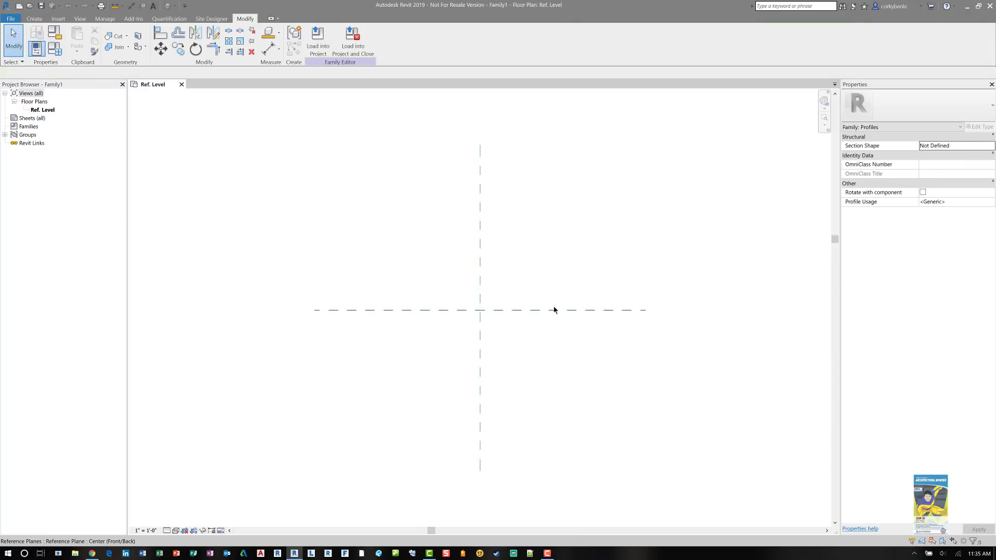
pyautogui.click(554, 310)
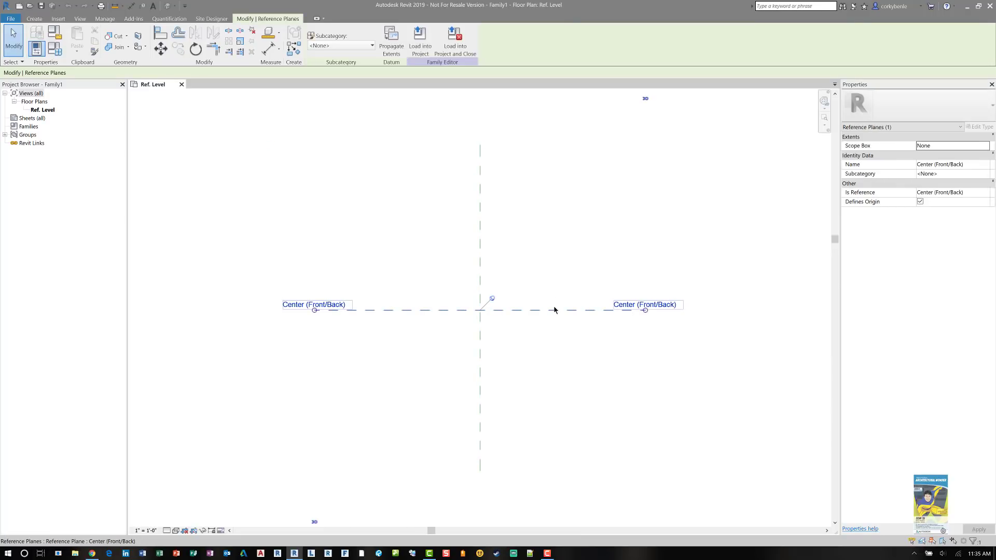
pyautogui.click(543, 270)
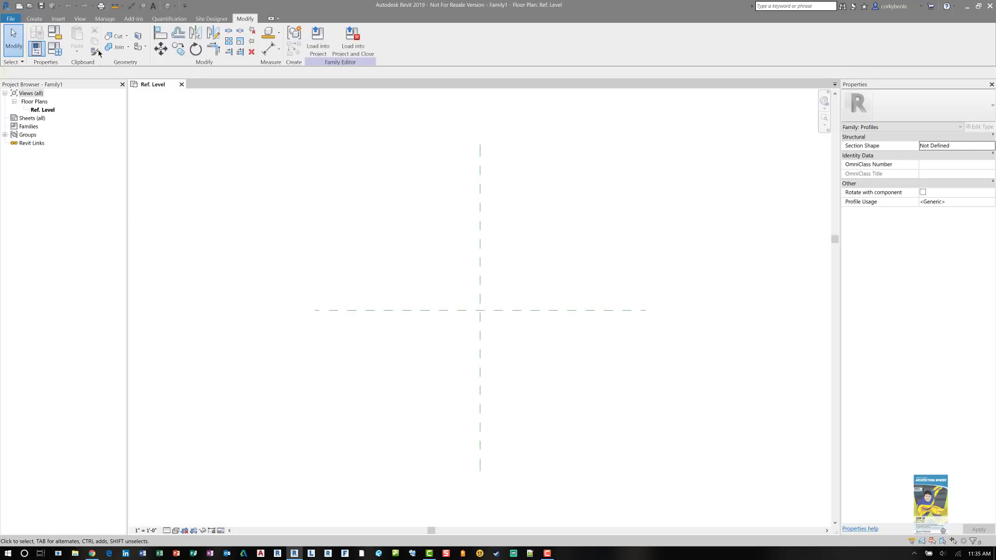
pyautogui.click(35, 19)
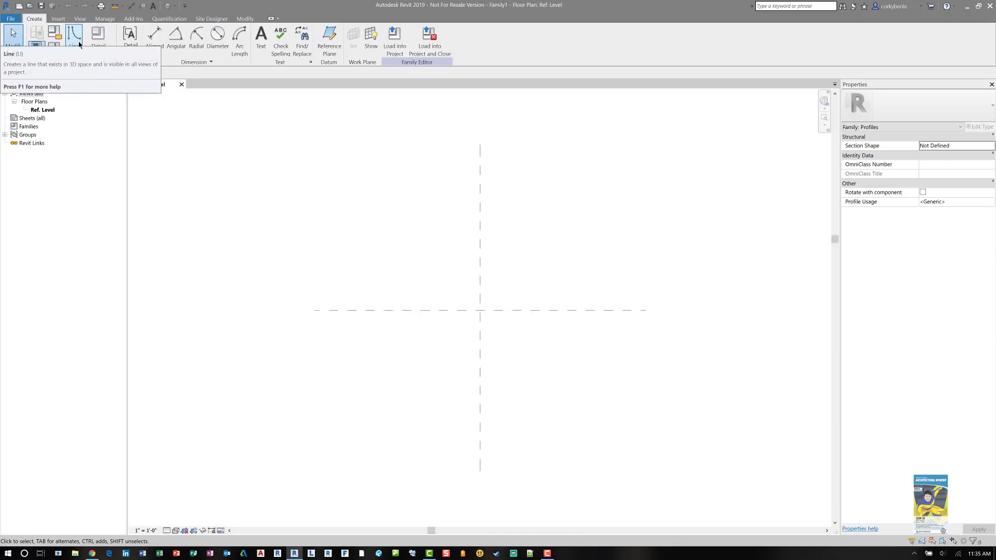
# Import profiles.dwg from the Temp folder using Import CAD
pyautogui.click(59, 18)
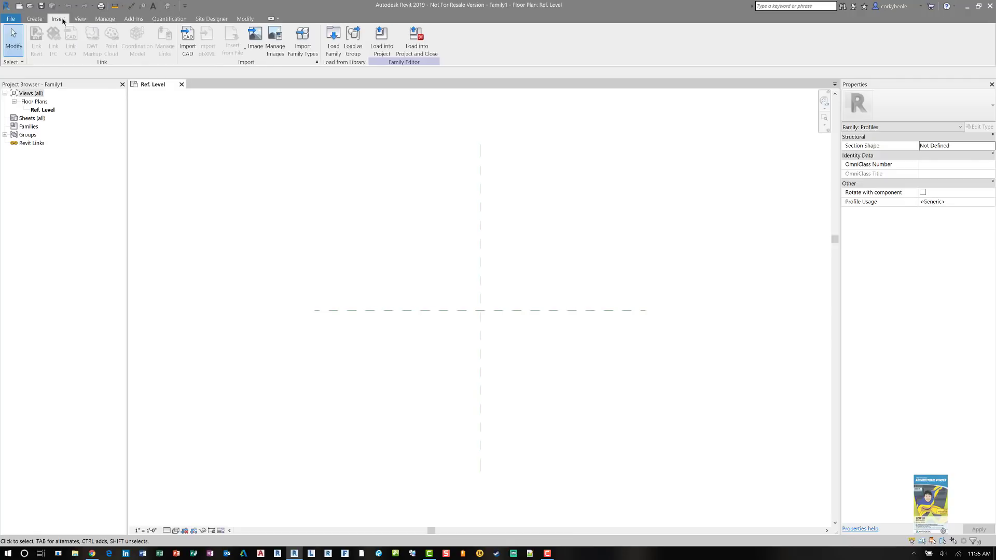
pyautogui.click(184, 51)
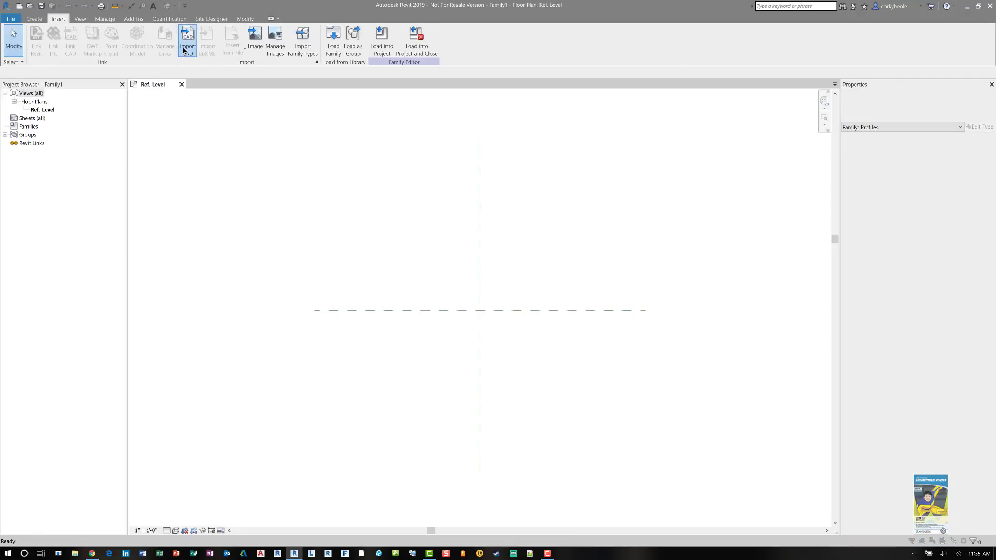
pyautogui.click(326, 71)
pyautogui.click(388, 117)
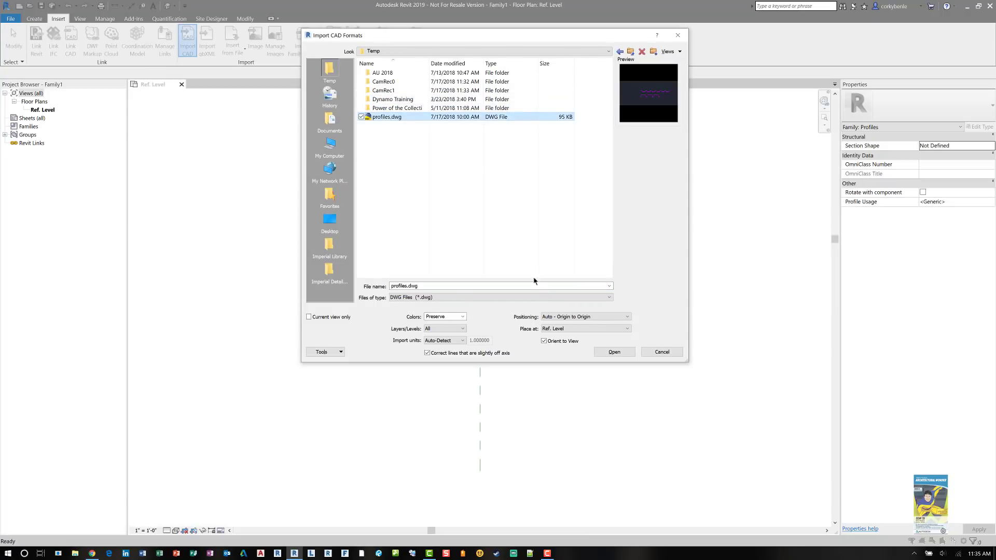
pyautogui.click(604, 351)
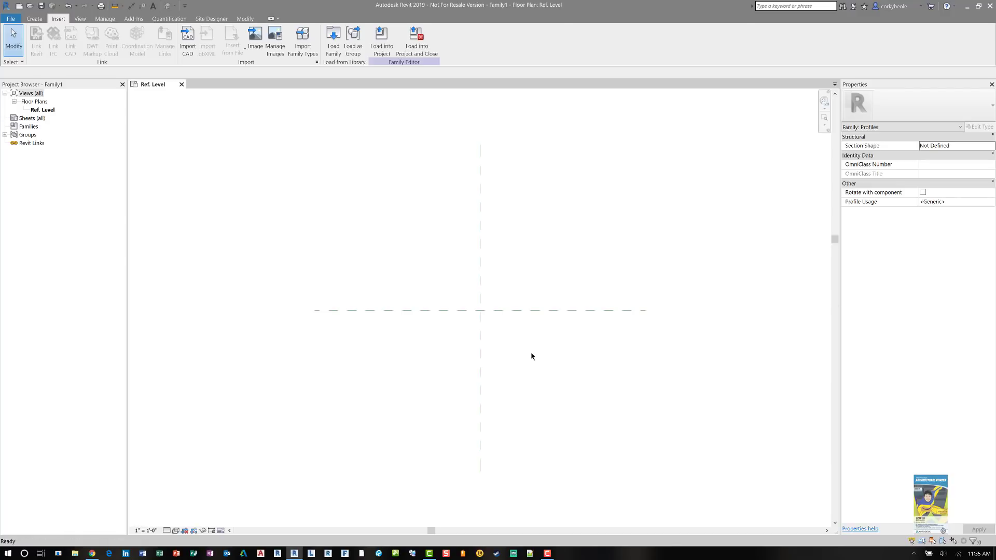
# Zoom to fit and drag the imported profiles onto the reference-plane intersection
pyautogui.press('z')
pyautogui.press('f')
pyautogui.click(490, 503)
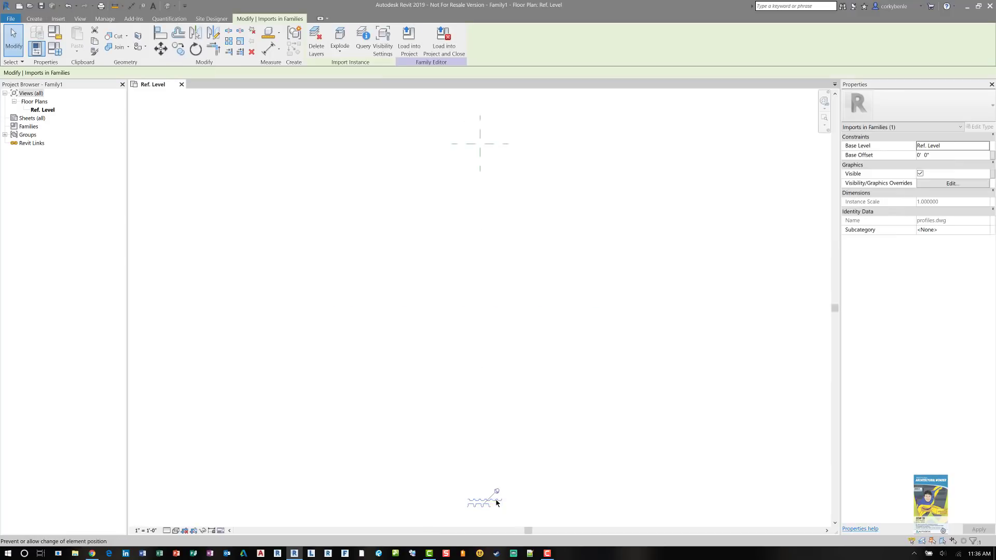
pyautogui.moveTo(483, 400); pyautogui.dragTo(482, 137)
pyautogui.scroll(3, 484, 138)
pyautogui.moveTo(498, 131); pyautogui.dragTo(497, 247, button='middle')
pyautogui.scroll(5, 490, 241)
pyautogui.moveTo(420, 262); pyautogui.dragTo(414, 258, button='middle')
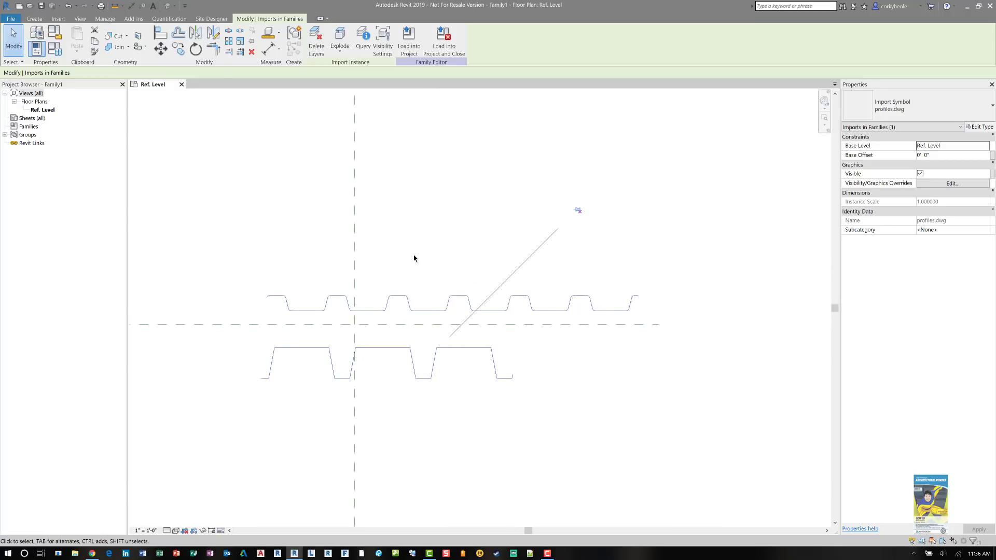
pyautogui.click(414, 258)
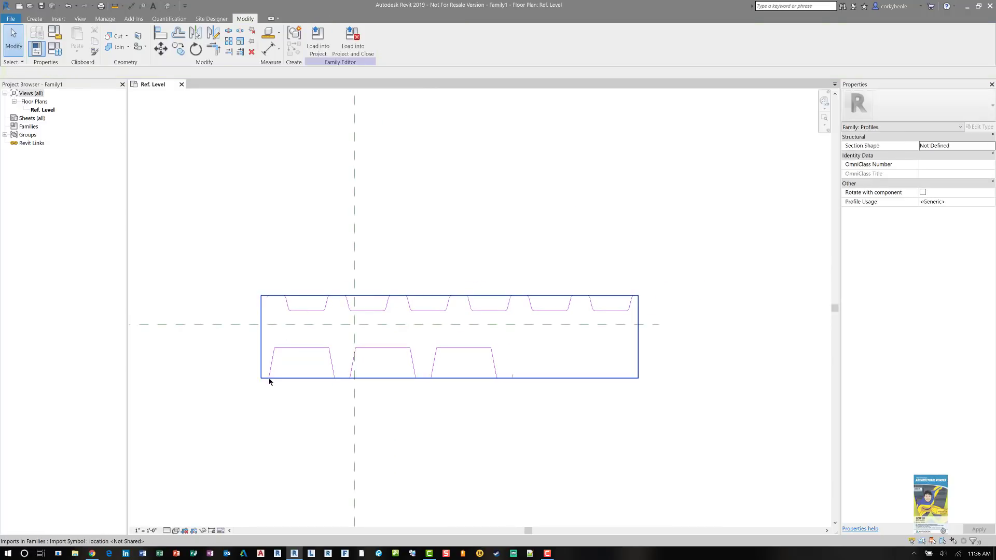
# Move the import so the lower profile's bottom-left corner sits on the reference-plane intersection
pyautogui.click(401, 350)
pyautogui.press('m')
pyautogui.press('v')
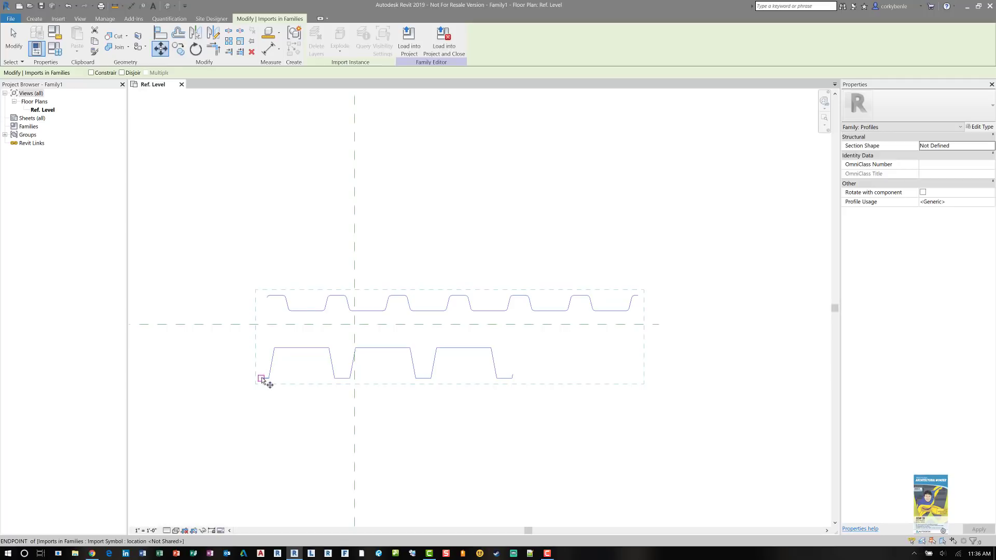
pyautogui.scroll(5, 262, 378)
pyautogui.click(283, 380)
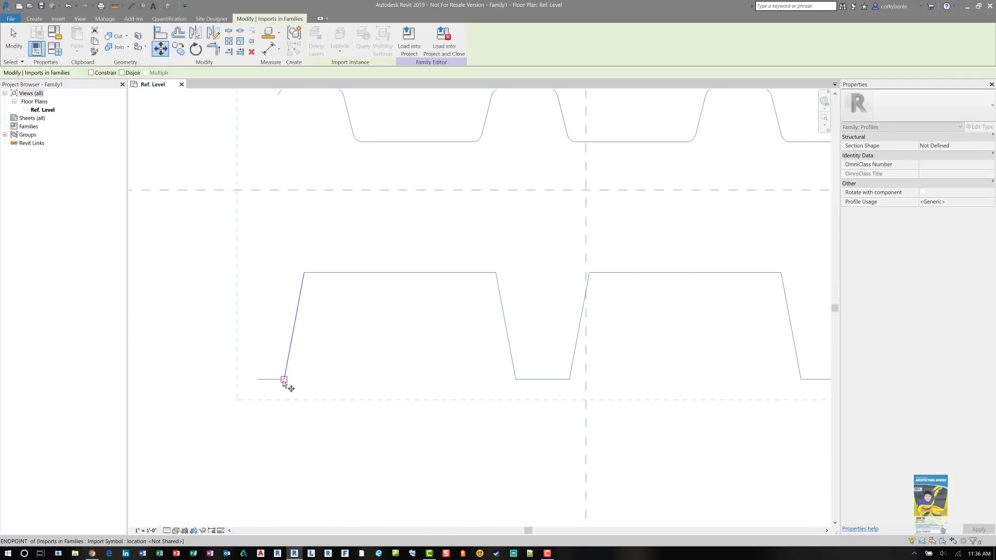
pyautogui.click(585, 190)
pyautogui.click(668, 306)
pyautogui.moveTo(663, 316); pyautogui.dragTo(363, 483, button='middle')
pyautogui.scroll(-2, 453, 439)
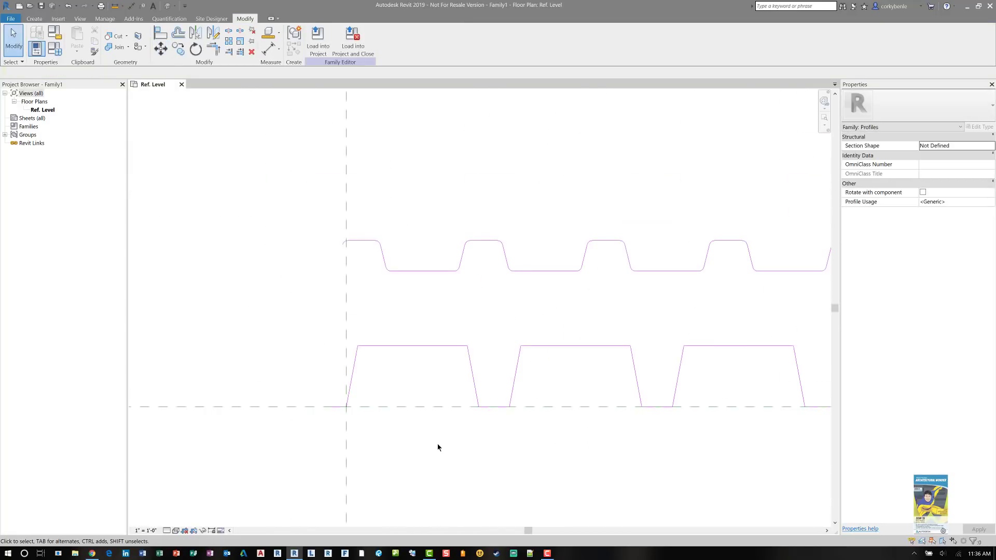
pyautogui.moveTo(544, 439); pyautogui.dragTo(450, 454, button='middle')
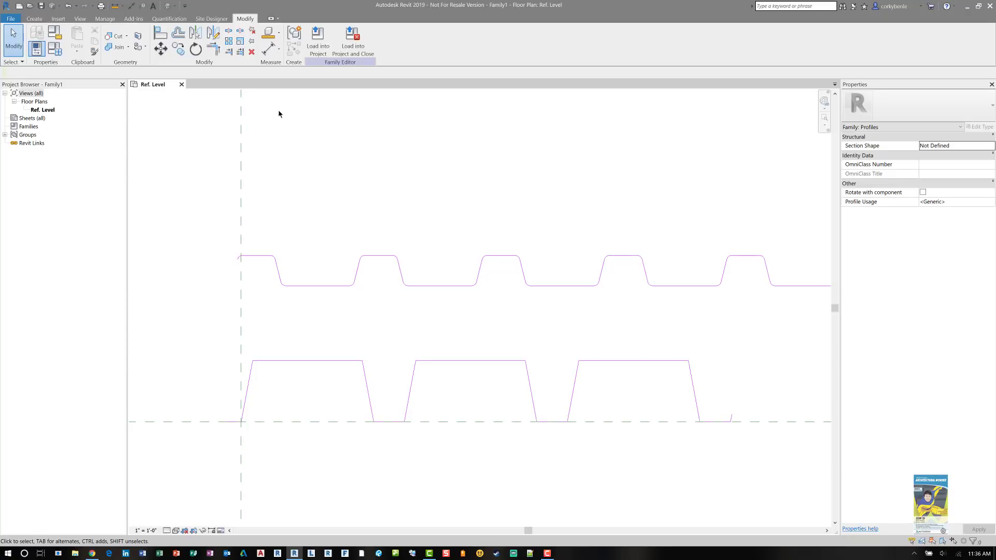
# Using Pick Lines, trace the first corrugation's three edges and the following baseline segment
pyautogui.click(34, 19)
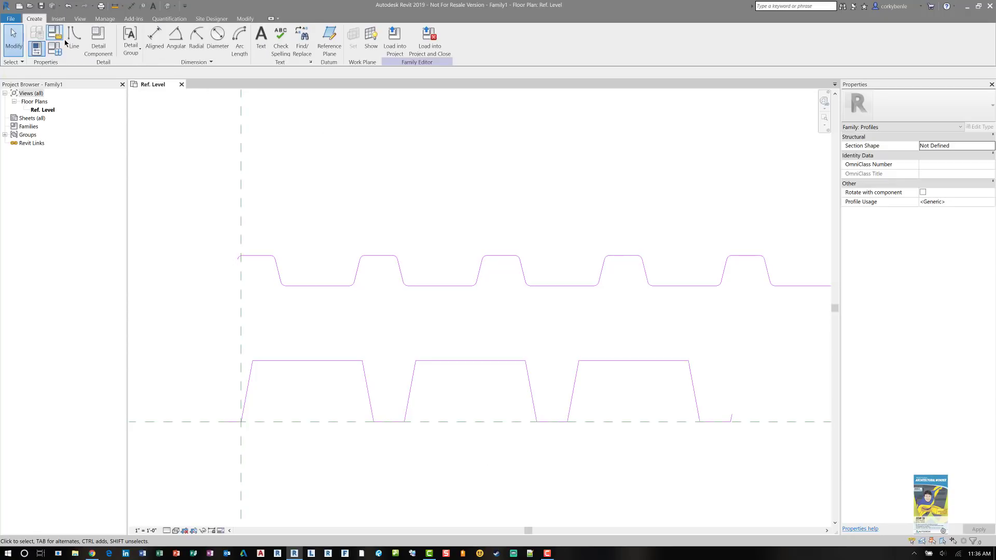
pyautogui.click(74, 38)
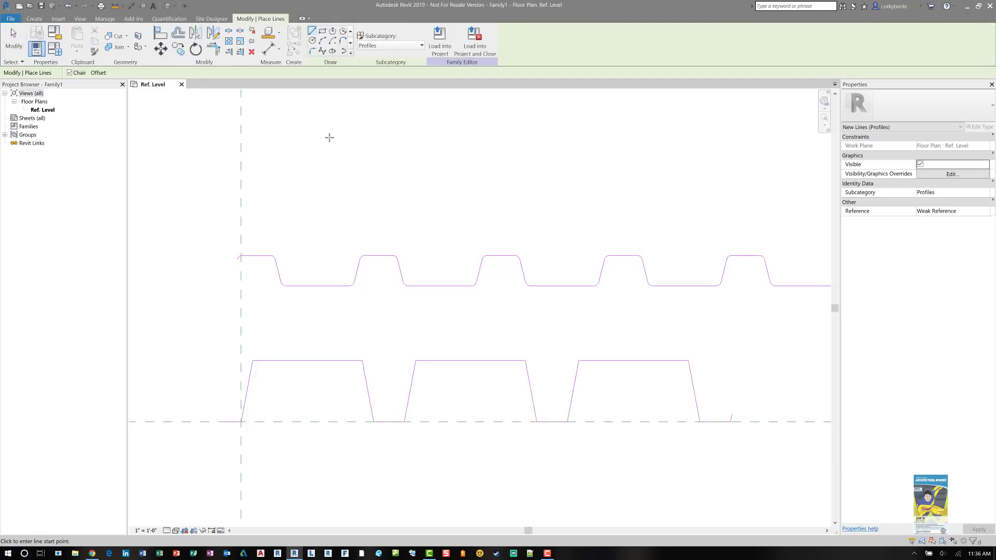
pyautogui.click(351, 52)
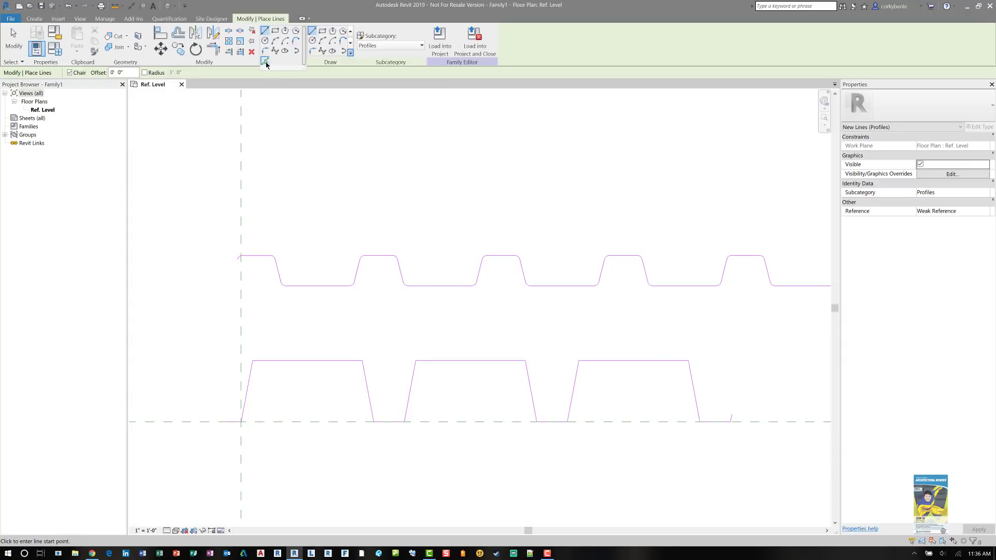
pyautogui.click(265, 62)
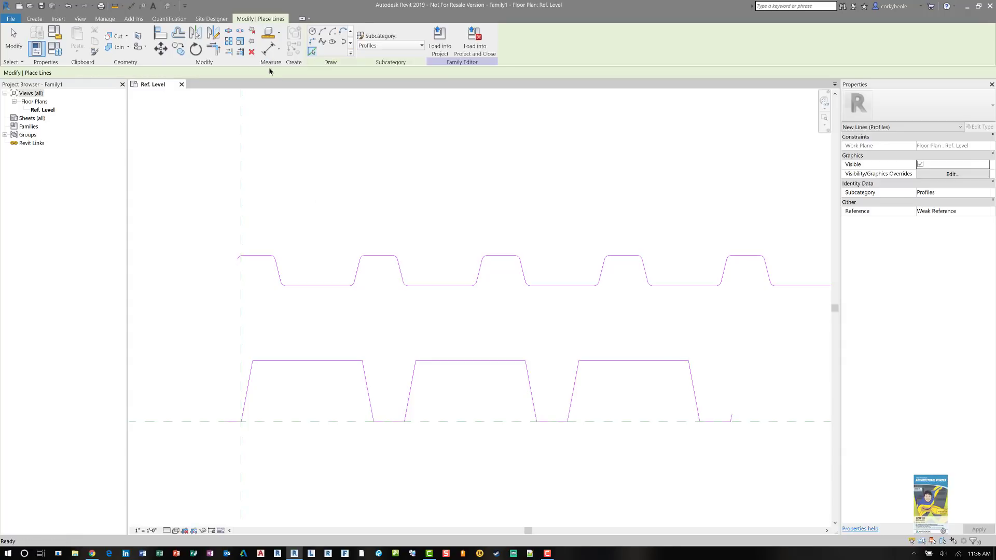
pyautogui.click(252, 385)
pyautogui.click(300, 362)
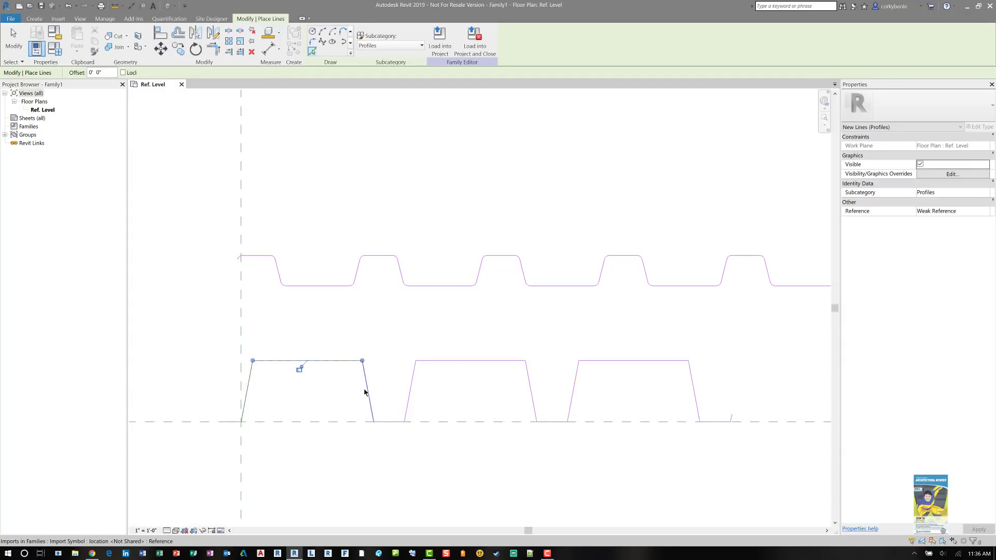
pyautogui.click(364, 393)
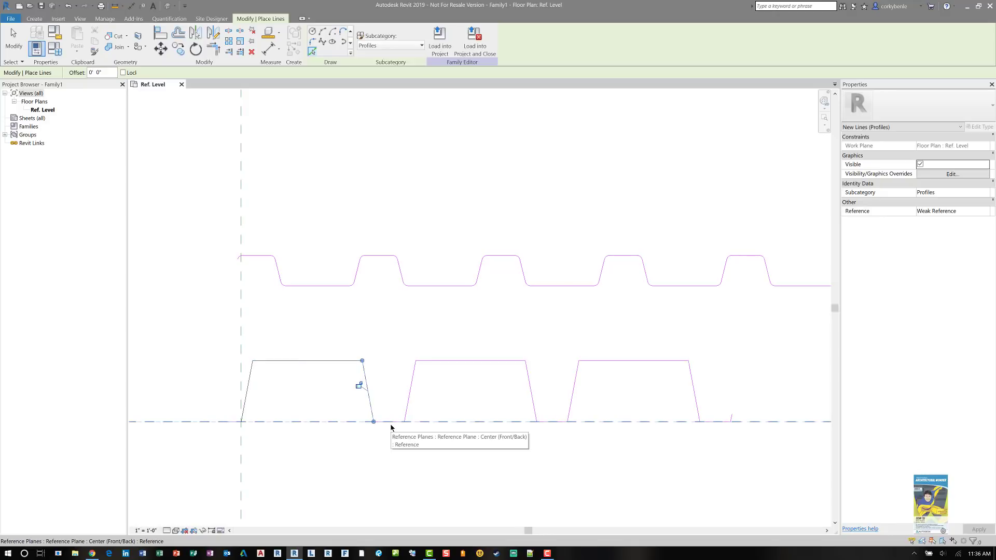
pyautogui.click(391, 422)
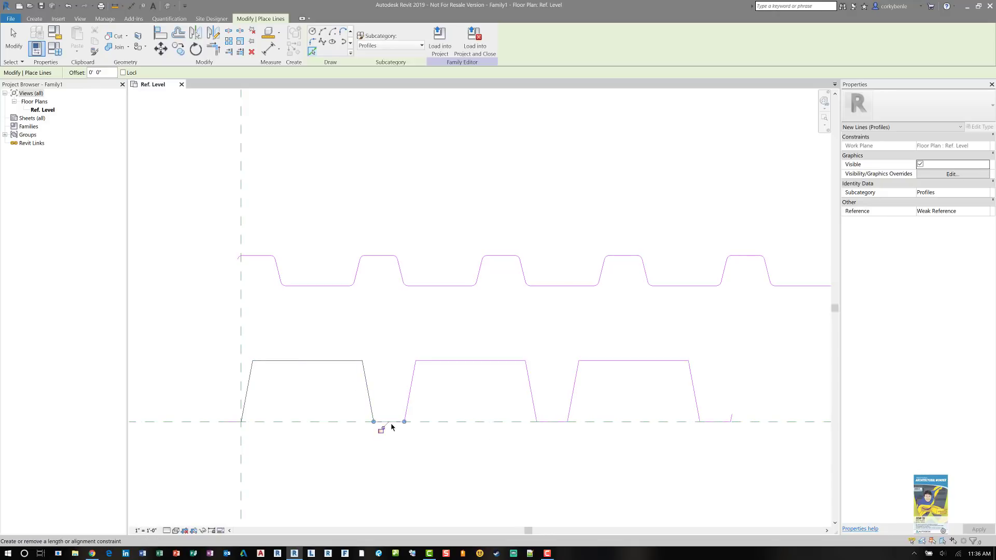
# Trace the second and third corrugations and the end baseline segment, then finish the lines
pyautogui.click(410, 385)
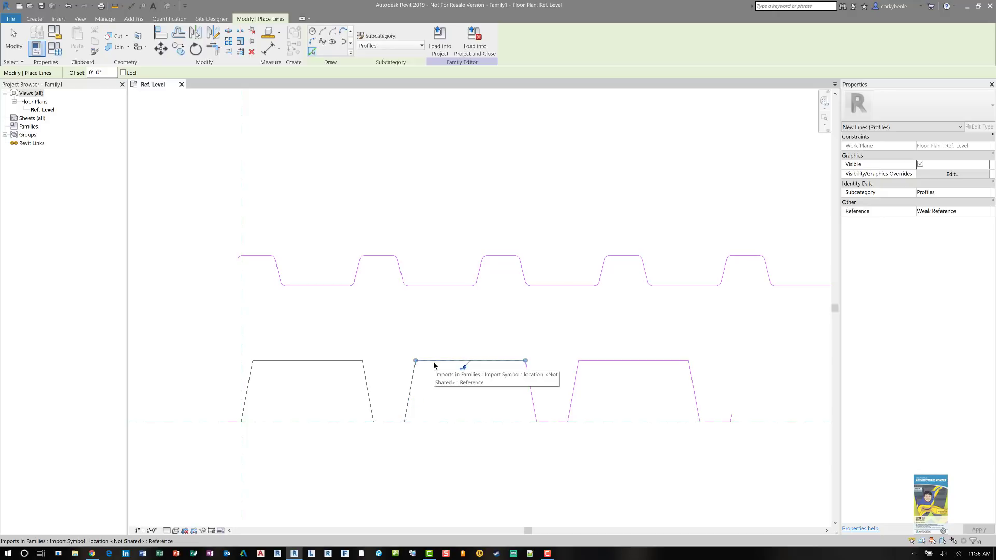
pyautogui.click(434, 363)
pyautogui.click(532, 399)
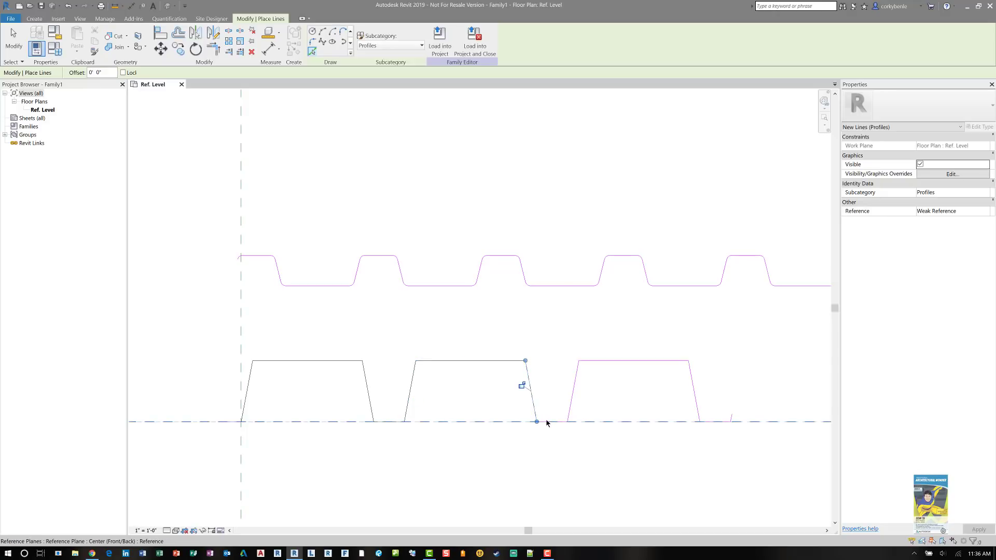
pyautogui.click(576, 378)
pyautogui.click(613, 362)
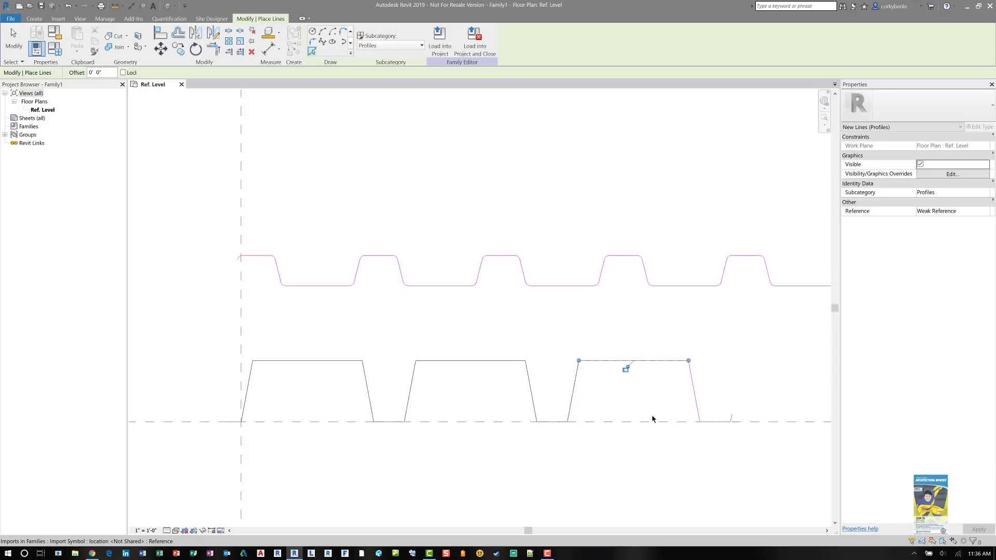
pyautogui.click(699, 408)
pyautogui.click(714, 423)
pyautogui.click(14, 39)
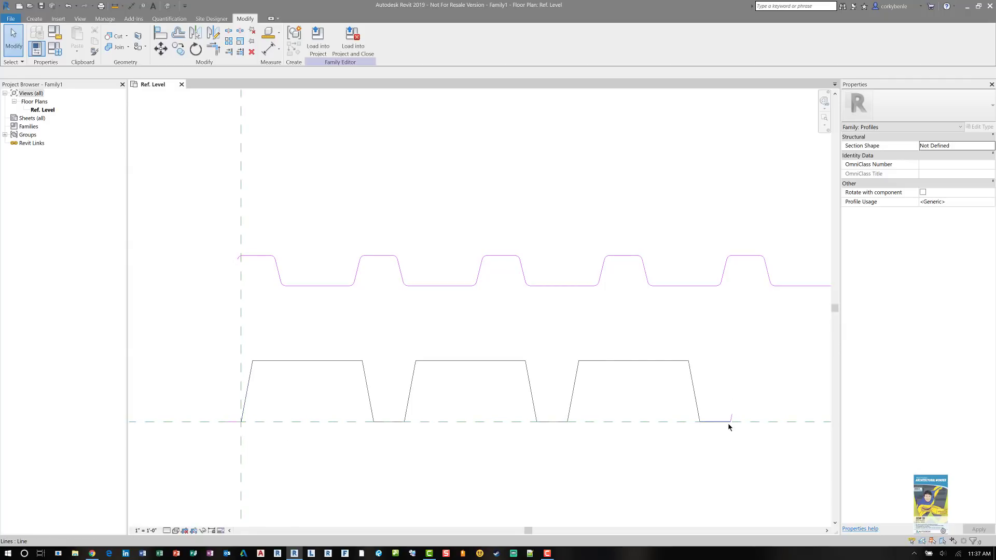
# Delete the imported profiles.dwg, leaving only the traced profile lines
pyautogui.scroll(-4, 537, 299)
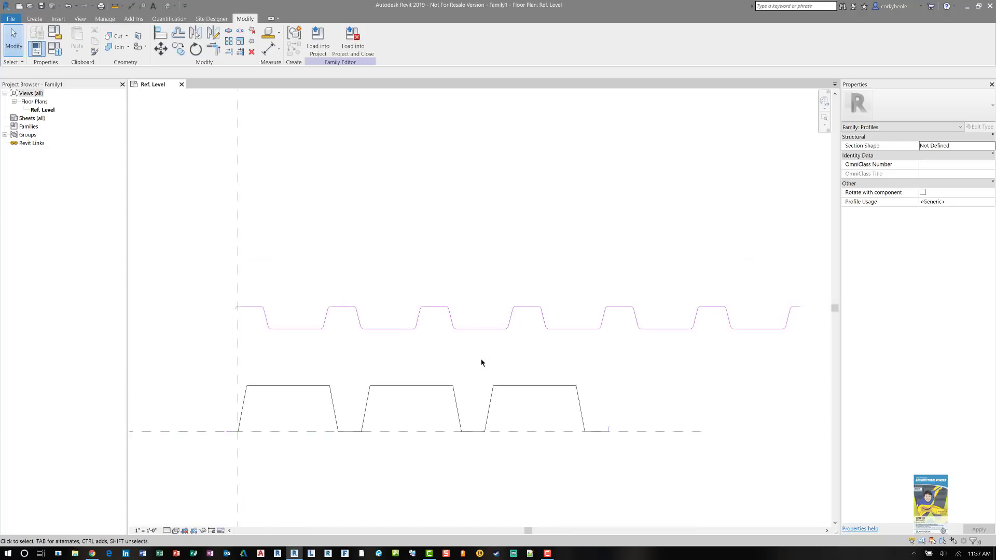
pyautogui.click(482, 339)
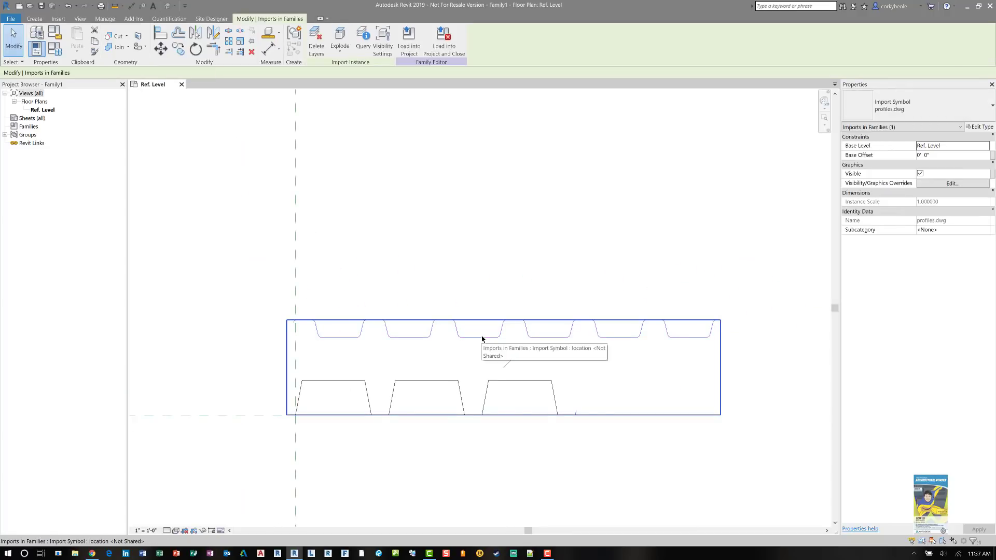
pyautogui.press('Delete')
pyautogui.scroll(3, 451, 449)
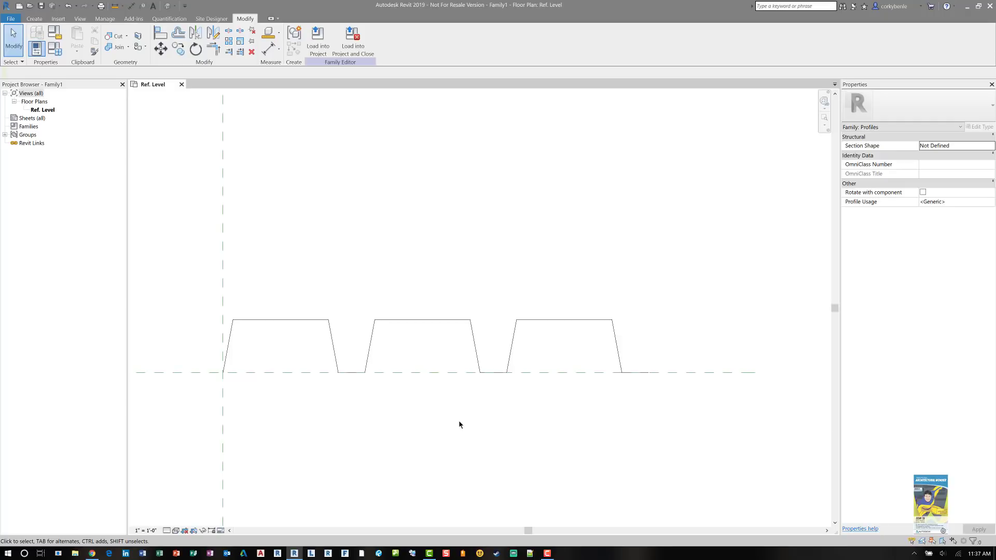
# Start Pick Lines with the offset set to 1/8"
pyautogui.click(35, 19)
pyautogui.click(75, 41)
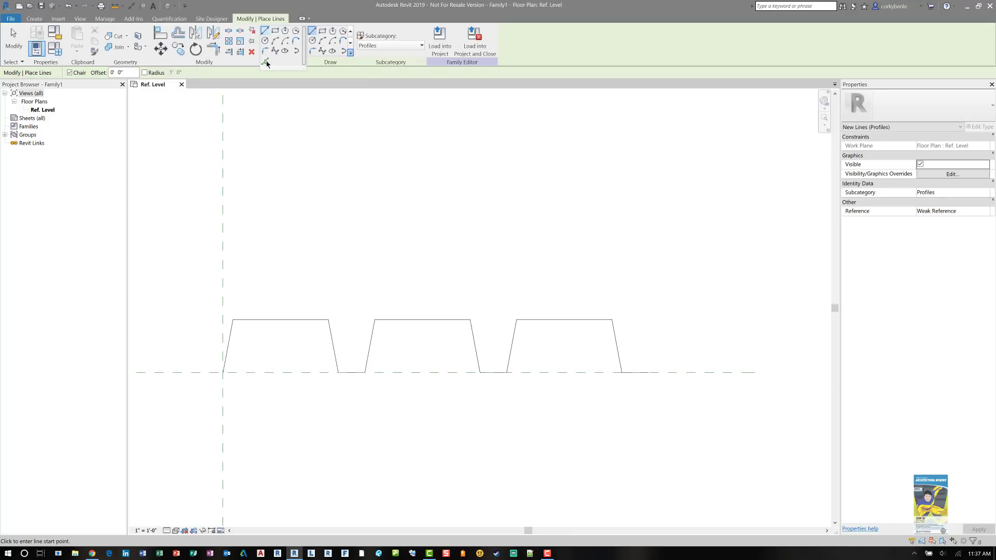
pyautogui.click(265, 63)
pyautogui.moveTo(107, 72); pyautogui.dragTo(80, 71)
pyautogui.write('1/8')
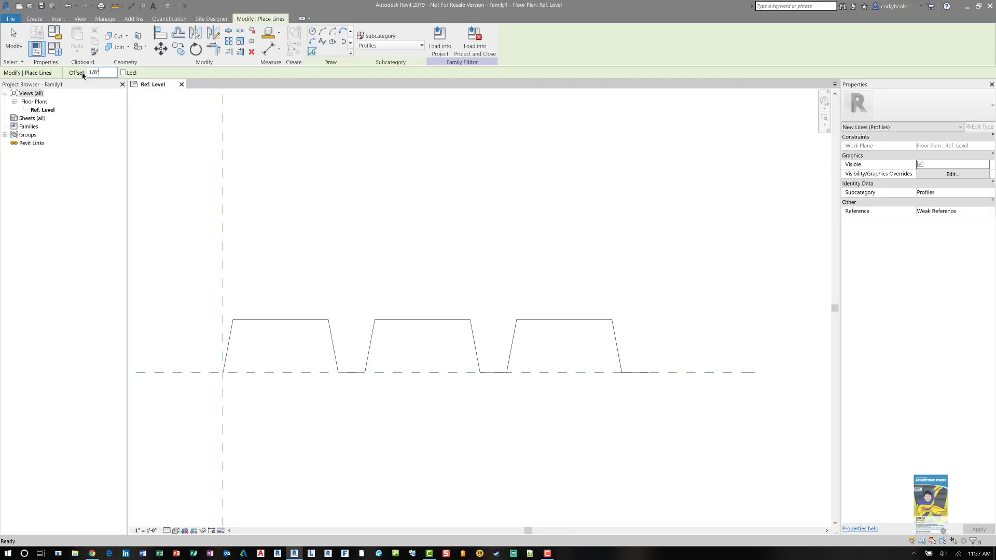
pyautogui.press('Return')
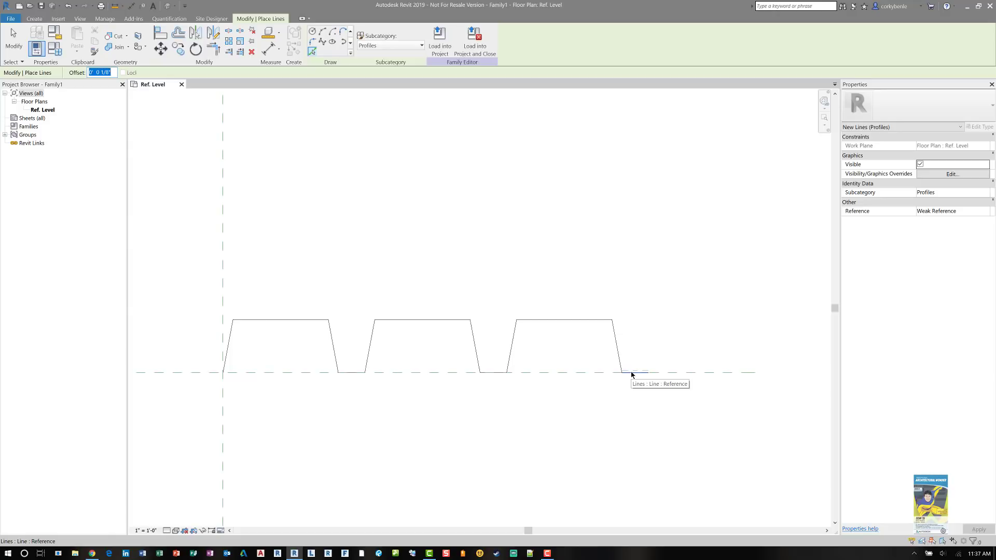
# Create 1/8" offset lines along the slanted and top edges of all three ribs
pyautogui.click(232, 342)
pyautogui.click(279, 322)
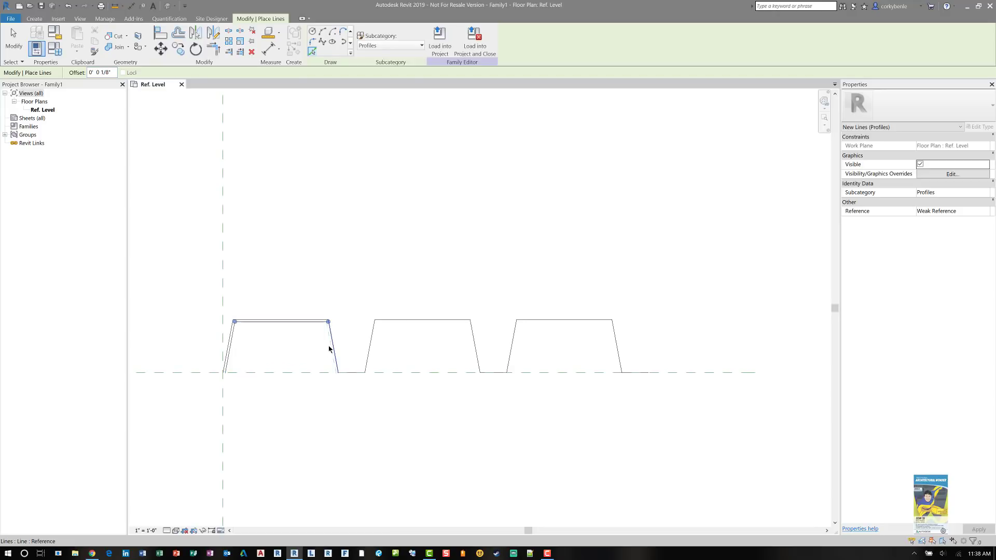
pyautogui.click(328, 349)
pyautogui.click(372, 346)
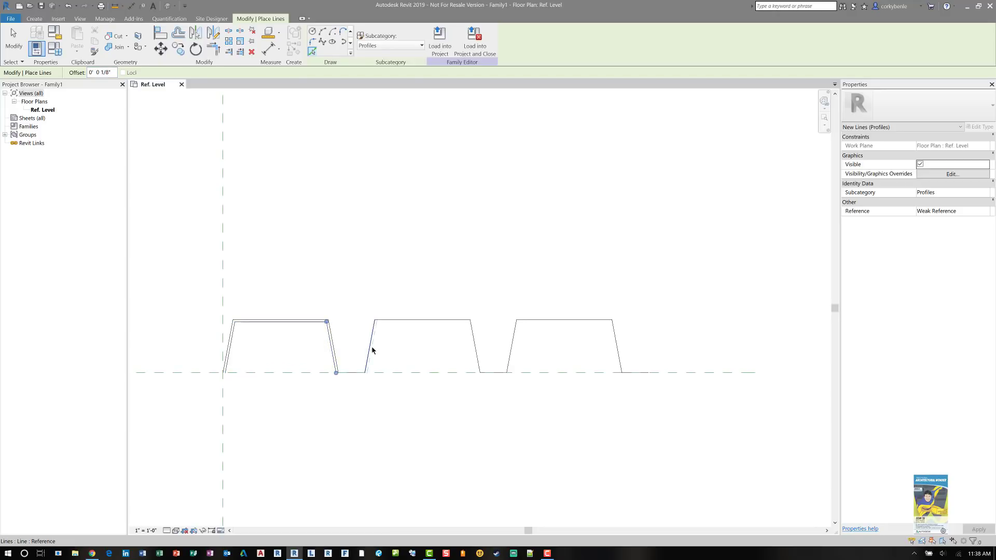
pyautogui.click(405, 323)
pyautogui.click(477, 351)
pyautogui.click(514, 341)
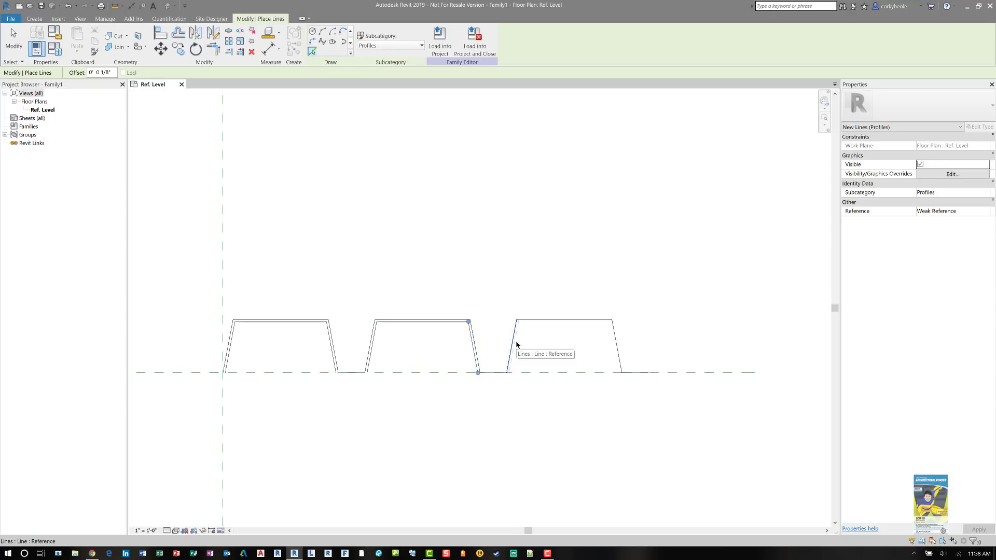
pyautogui.click(553, 321)
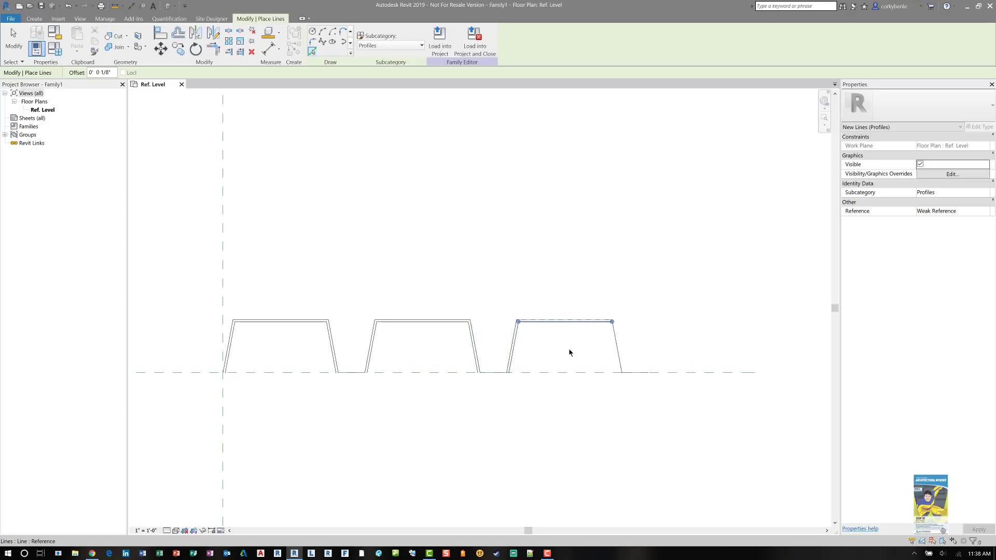
pyautogui.click(614, 343)
# Offset the short baseline trough segments by 1/8" as well
pyautogui.scroll(5, 519, 357)
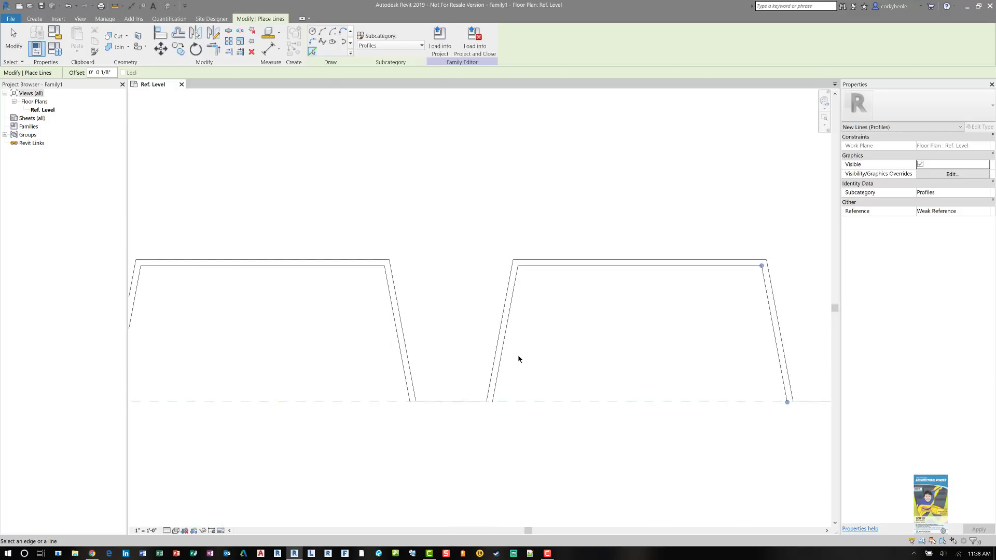
pyautogui.moveTo(522, 347); pyautogui.dragTo(551, 373, button='middle')
pyautogui.scroll(-2, 647, 371)
pyautogui.moveTo(646, 371); pyautogui.dragTo(606, 381, button='middle')
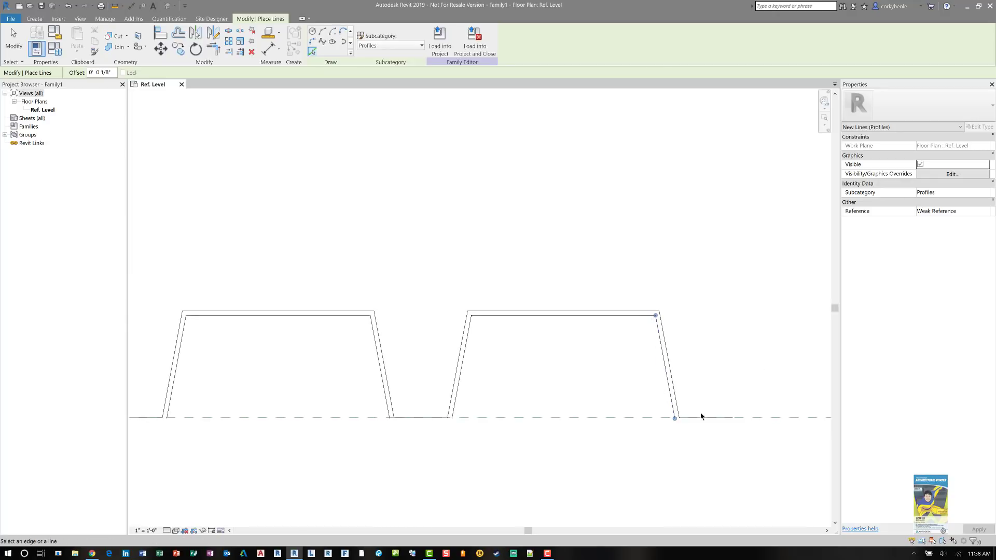
pyautogui.press('Tab')
pyautogui.press('Tab')
pyautogui.press('Tab')
pyautogui.click(702, 422)
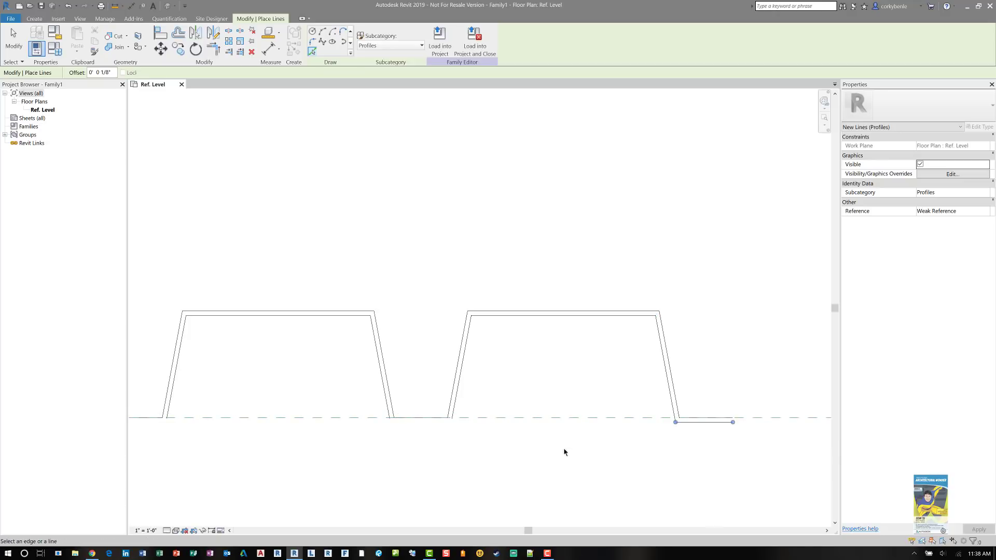
pyautogui.click(412, 421)
pyautogui.moveTo(217, 433); pyautogui.dragTo(479, 466, button='middle')
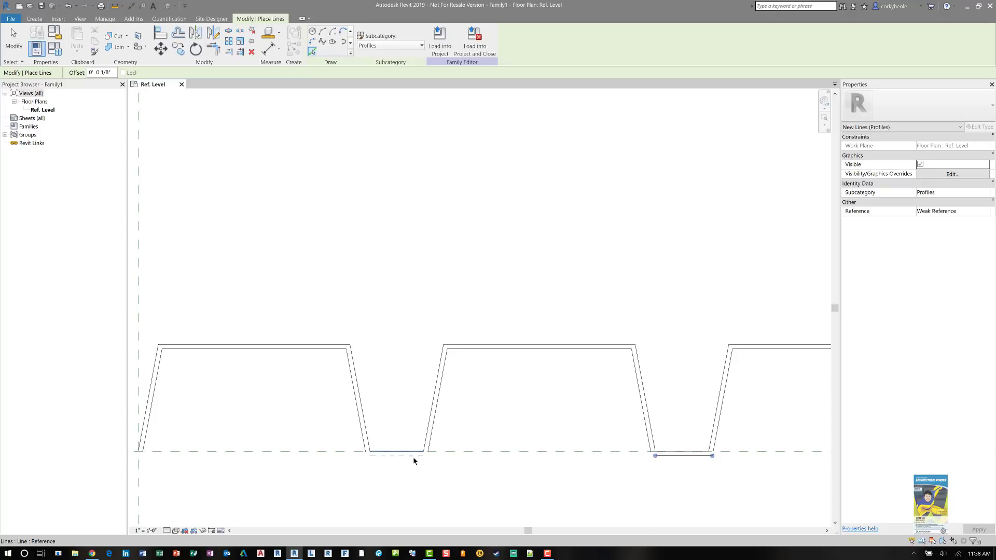
pyautogui.click(413, 456)
pyautogui.moveTo(209, 465); pyautogui.dragTo(465, 433, button='middle')
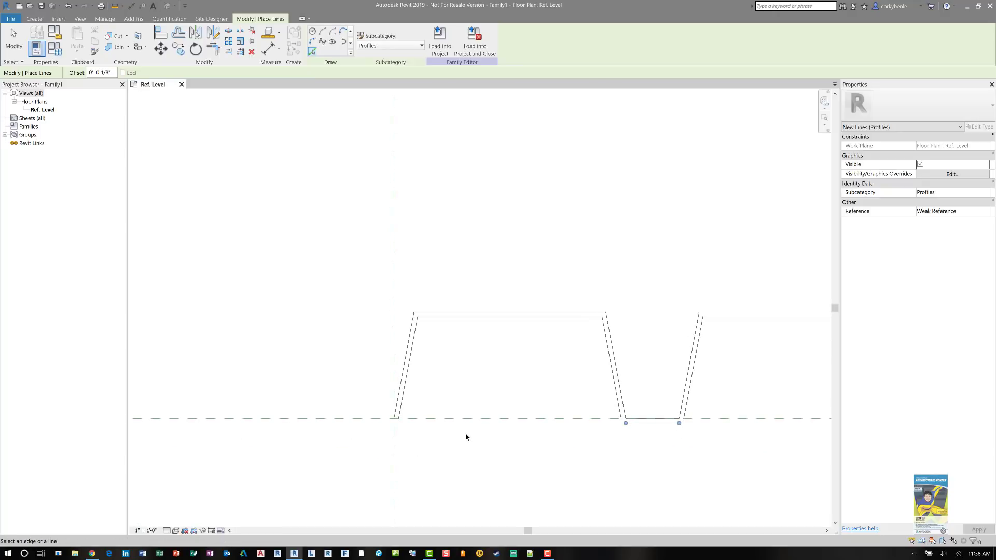
# Move the short end and trough baseline lines 1/4" to complete the double outline
pyautogui.press('Escape')
pyautogui.press('Escape')
pyautogui.scroll(-2, 320, 431)
pyautogui.moveTo(413, 449); pyautogui.dragTo(295, 436, button='middle')
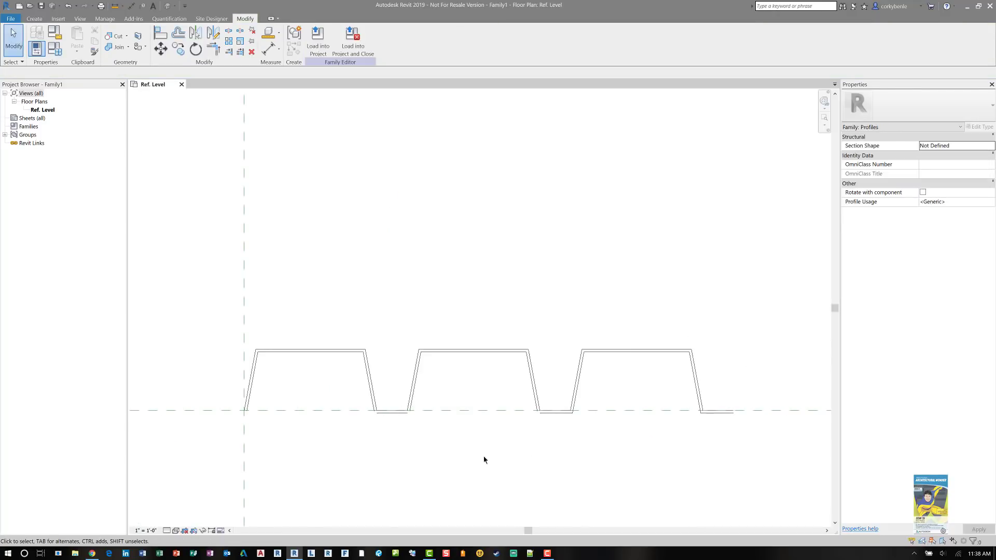
pyautogui.click(709, 429)
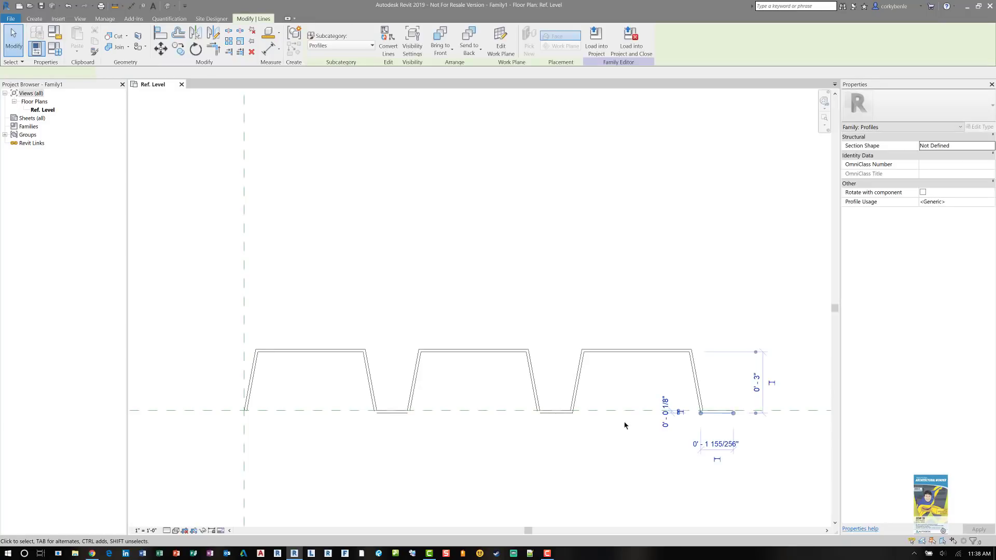
pyautogui.keyDown('ctrl'); pyautogui.click(386, 412); pyautogui.keyUp('ctrl')
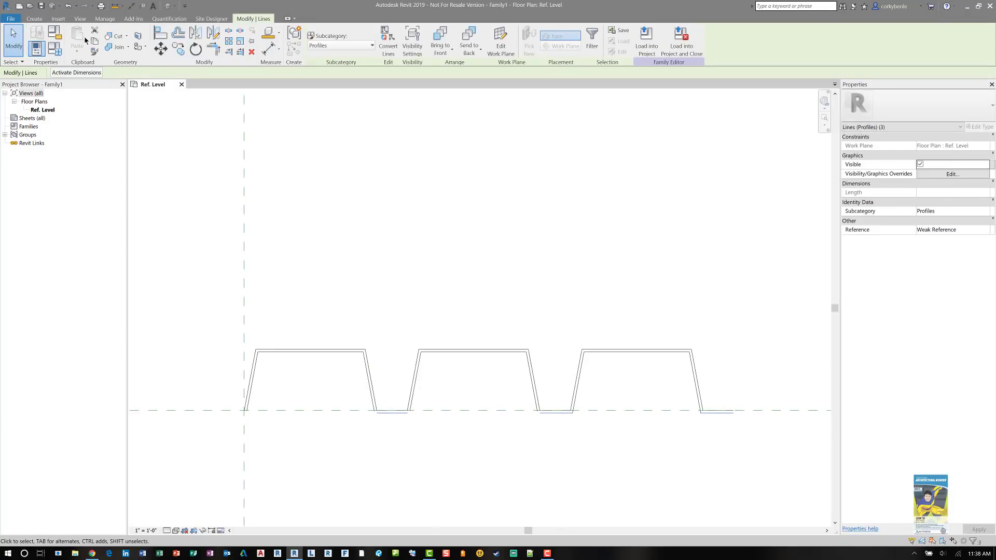
pyautogui.click(160, 49)
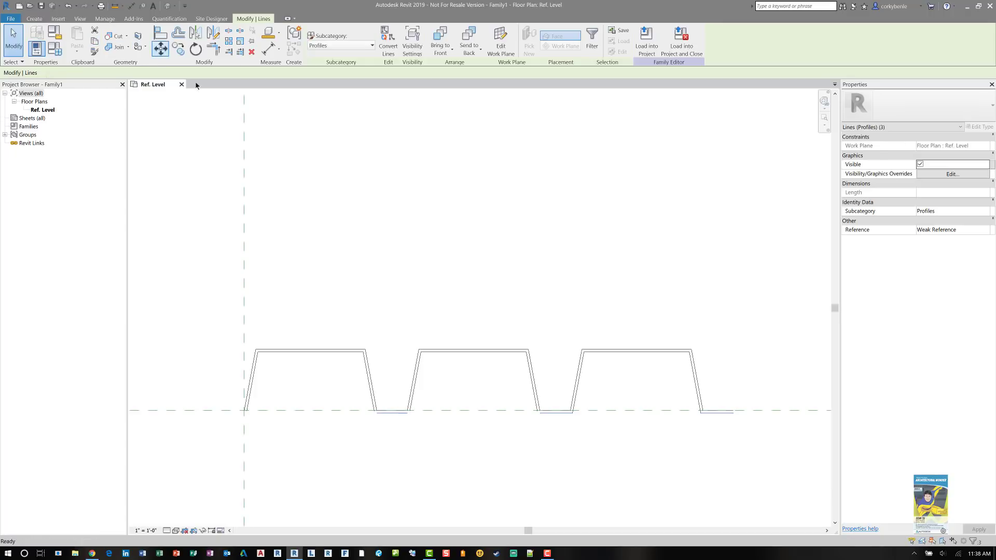
pyautogui.click(441, 296)
pyautogui.write('1/4')
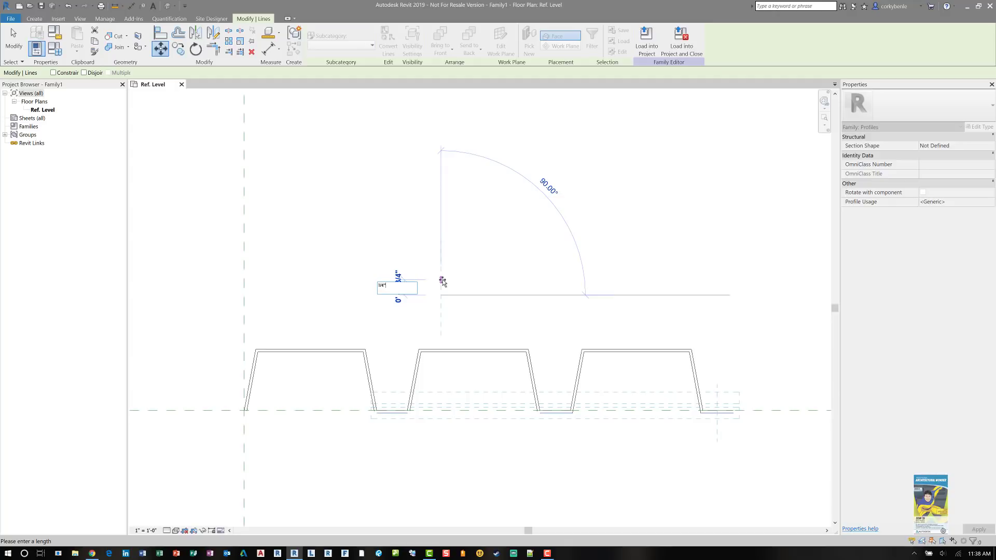
pyautogui.press('Return')
pyautogui.press('Escape')
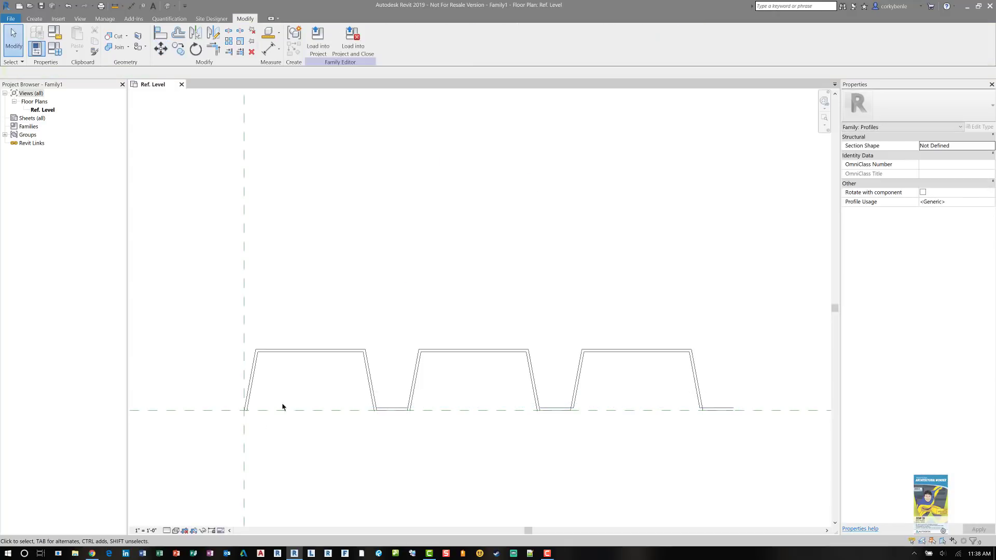
# Begin a line at the reference planes' intersection with LI, then cancel it
pyautogui.scroll(5, 247, 412)
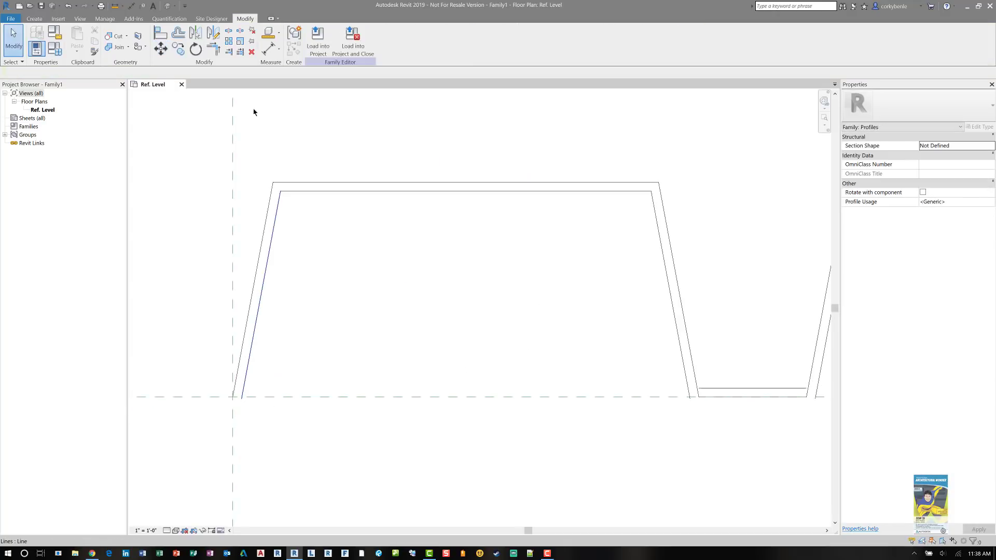
pyautogui.press('l')
pyautogui.press('i')
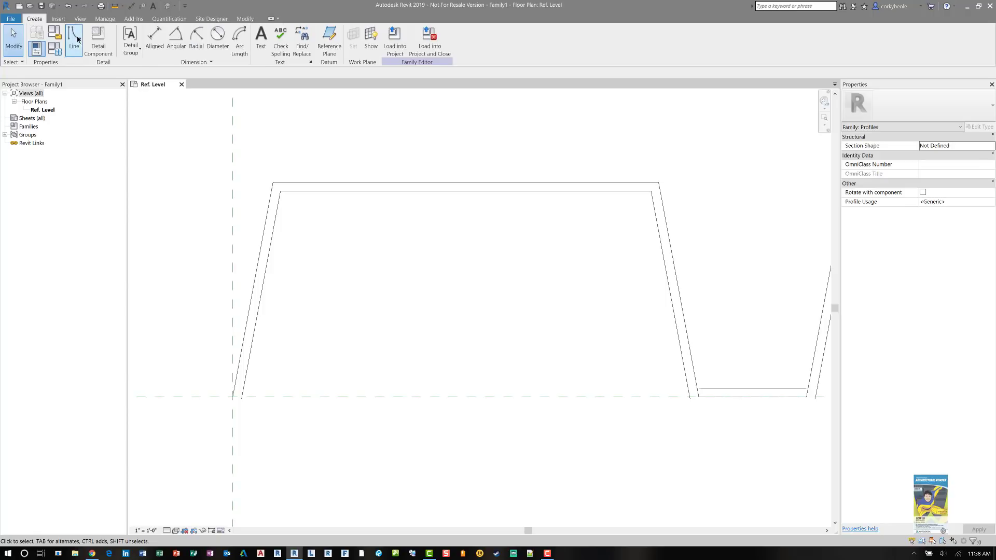
pyautogui.click(232, 397)
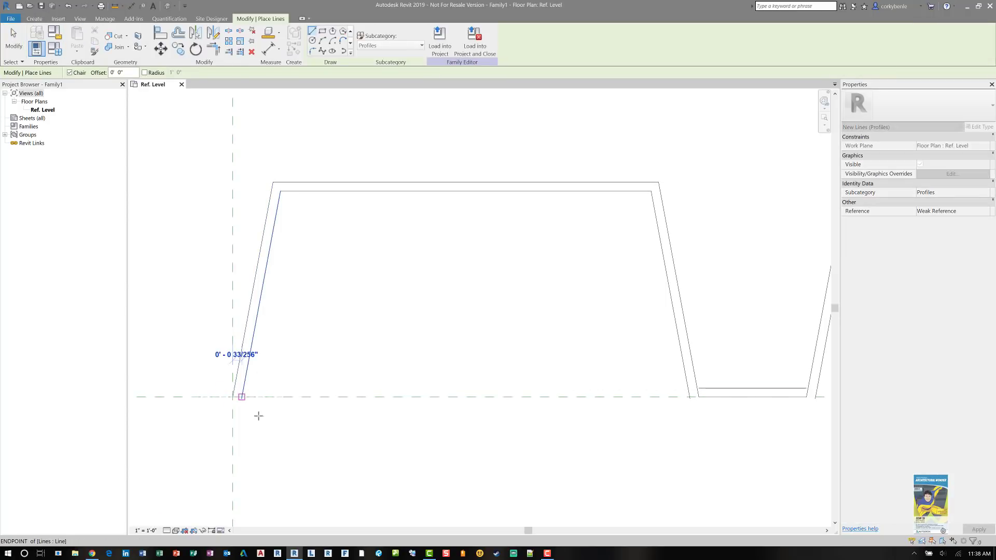
pyautogui.press('Escape')
pyautogui.press('Escape')
# Join the inner and outer bottom lines to the left slanted lines with Trim/Extend to Corner
pyautogui.scroll(5, 236, 398)
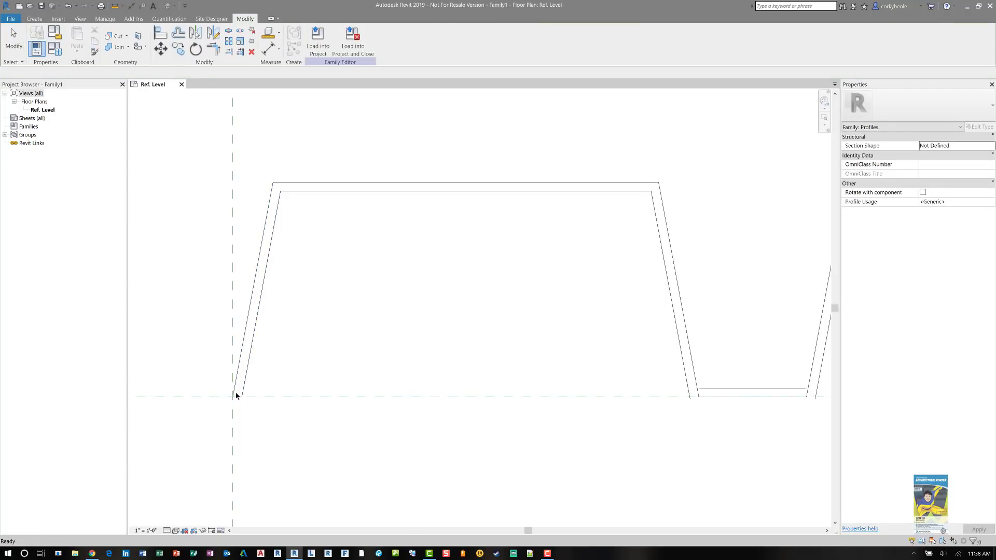
pyautogui.scroll(-5, 264, 395)
pyautogui.scroll(-3, 477, 393)
pyautogui.scroll(4, 507, 387)
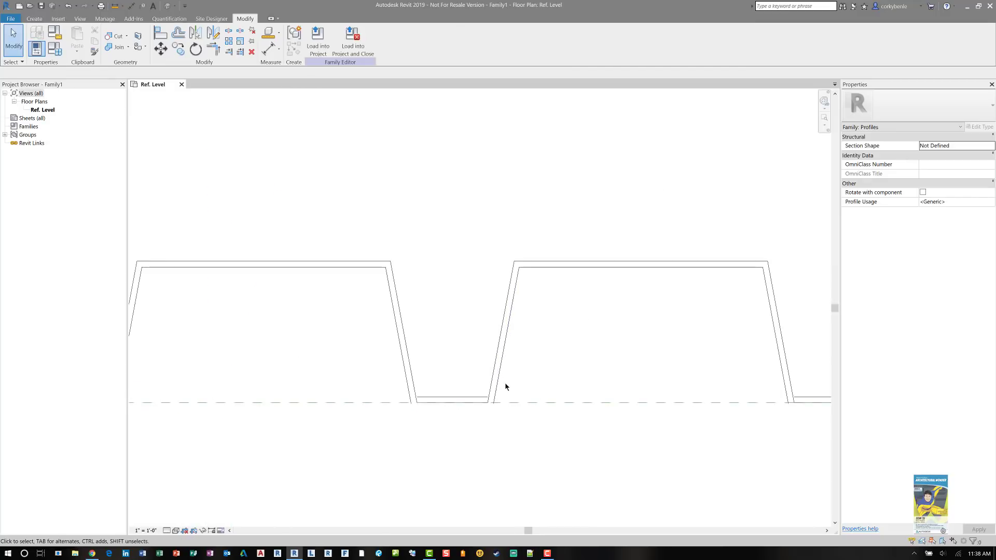
pyautogui.press('t')
pyautogui.press('r')
pyautogui.scroll(4, 446, 397)
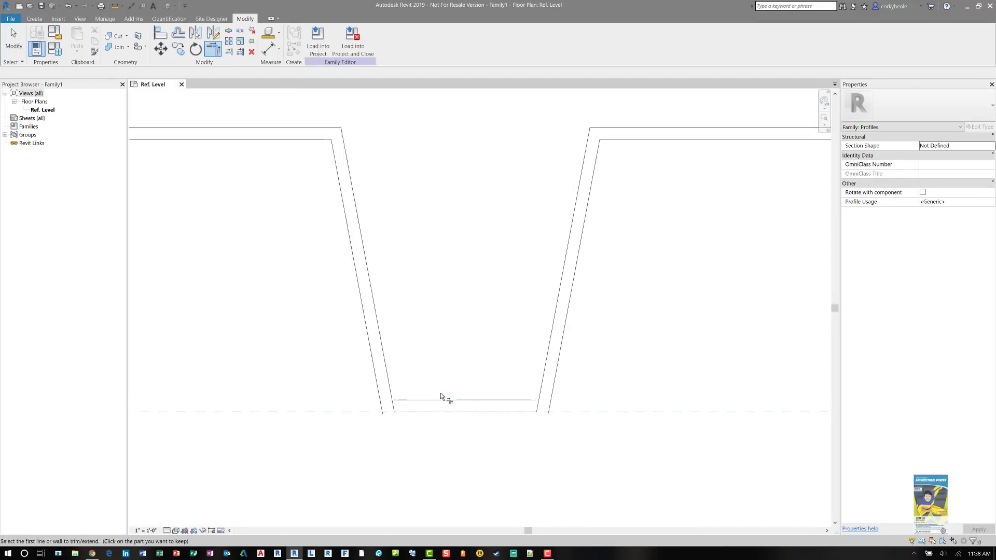
pyautogui.click(409, 404)
pyautogui.click(356, 349)
pyautogui.click(378, 421)
pyautogui.click(336, 337)
# Close the trough's remaining outer and inner corners with Trim/Extend to Corner
pyautogui.click(484, 421)
pyautogui.click(612, 384)
pyautogui.click(581, 404)
pyautogui.click(592, 391)
pyautogui.scroll(-5, 577, 364)
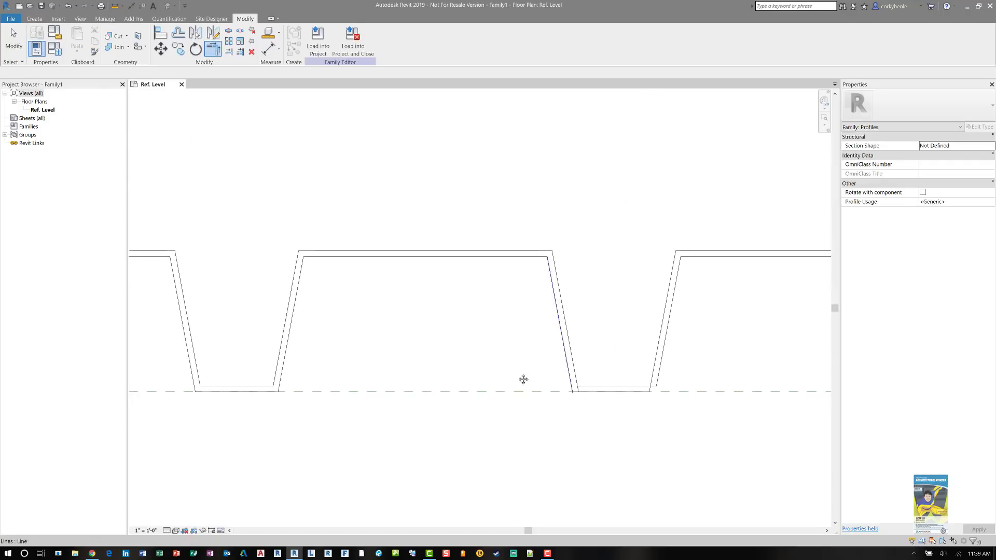
pyautogui.scroll(4, 498, 371)
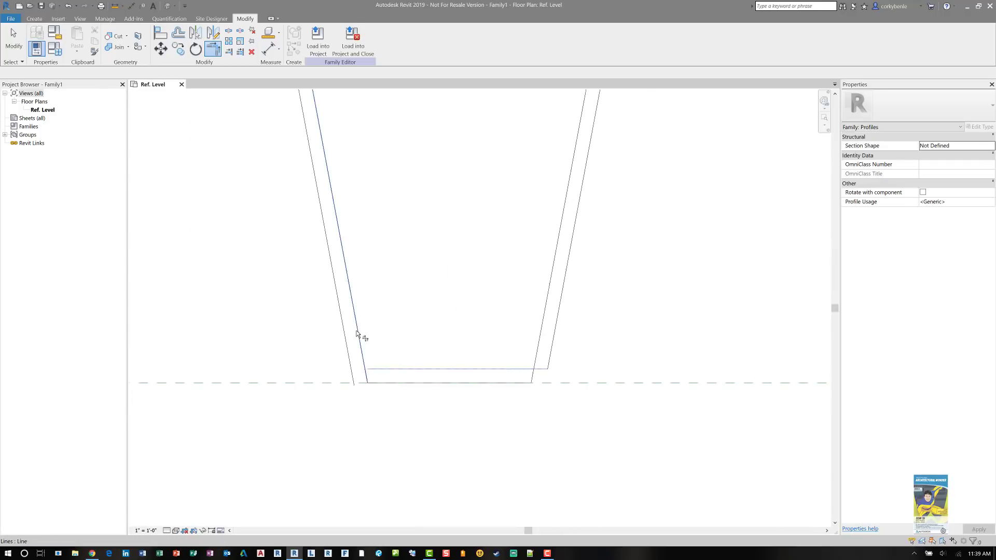
pyautogui.click(348, 347)
pyautogui.click(415, 387)
pyautogui.click(539, 343)
pyautogui.click(519, 369)
# Trim the last rib's slanted lines to meet the bottom and upper horizontals, then exit
pyautogui.scroll(-2, 589, 362)
pyautogui.moveTo(695, 357); pyautogui.dragTo(273, 371, button='middle')
pyautogui.scroll(4, 382, 360)
pyautogui.click(352, 348)
pyautogui.click(382, 386)
pyautogui.click(390, 373)
pyautogui.click(369, 358)
pyautogui.scroll(-5, 546, 330)
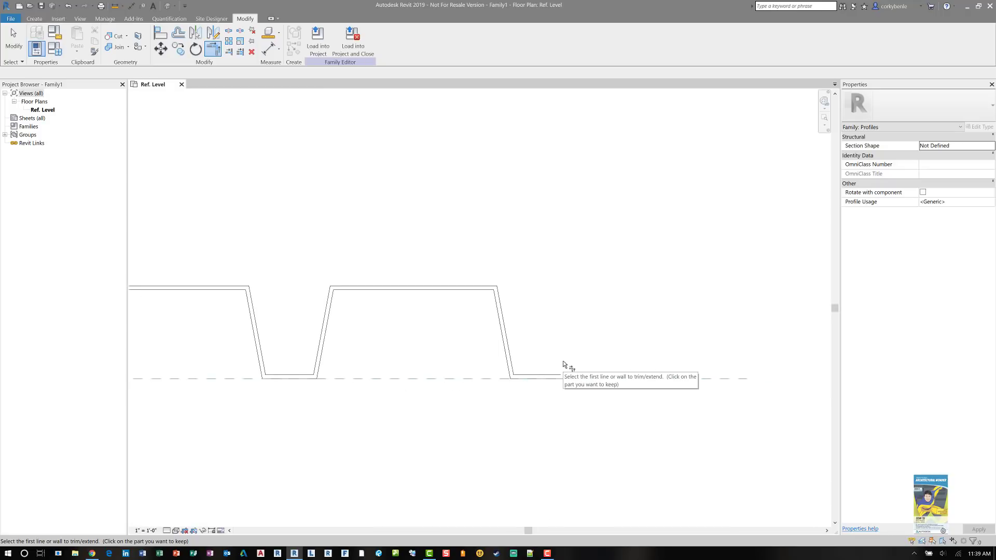
pyautogui.press('Escape')
pyautogui.press('Escape')
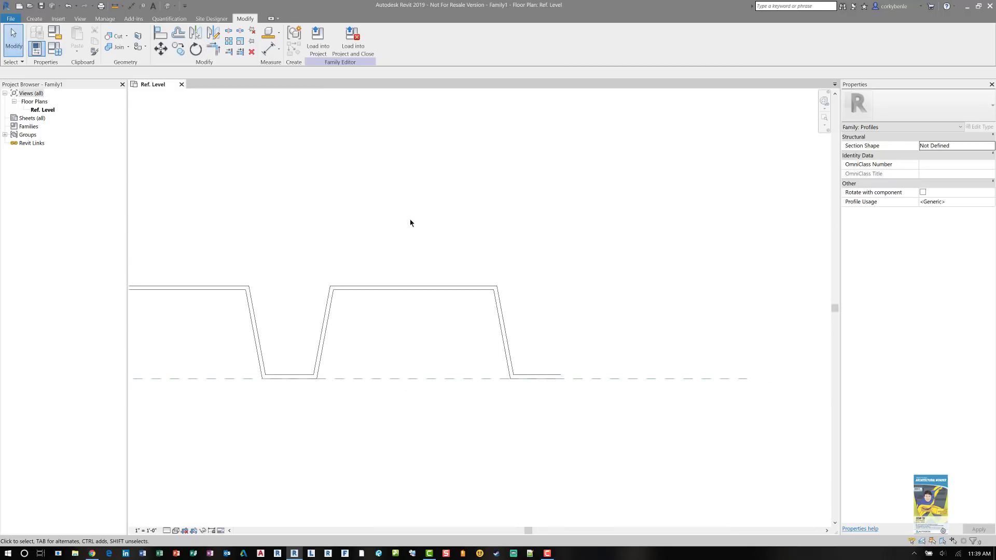
pyautogui.scroll(-2, 493, 238)
pyautogui.moveTo(571, 256); pyautogui.dragTo(591, 255, button='middle')
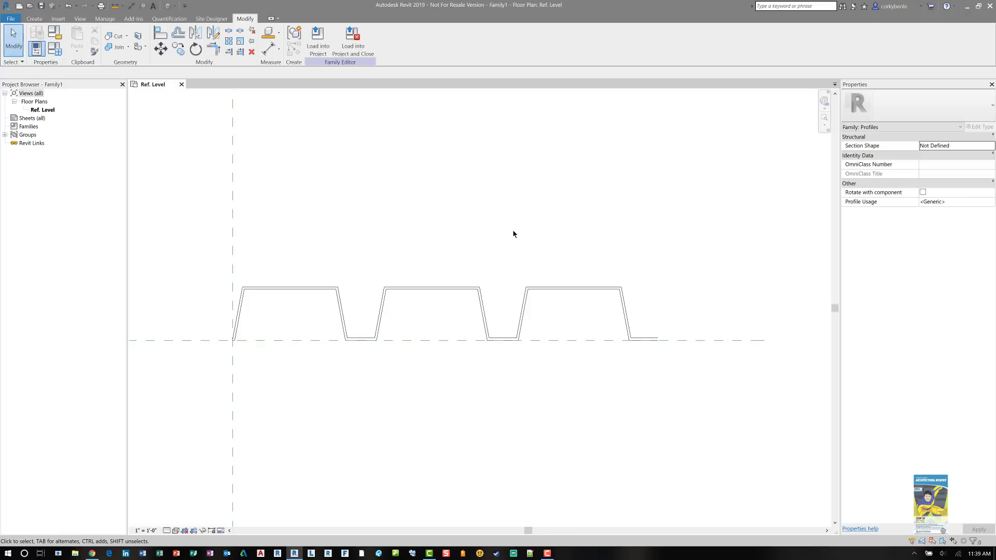
# Mirror a copy of the slanted profile line about a vertical axis at the trough's end
pyautogui.scroll(5, 674, 327)
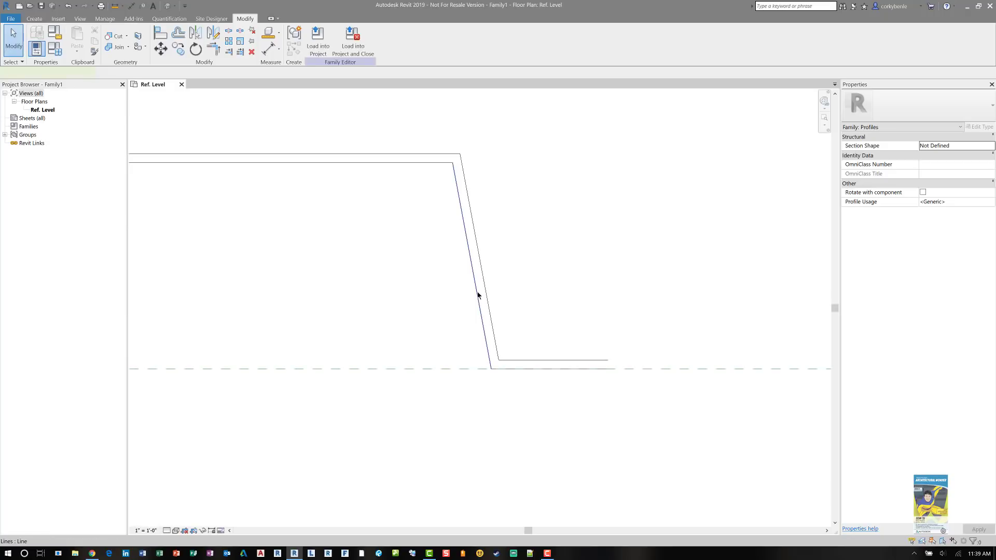
pyautogui.click(477, 295)
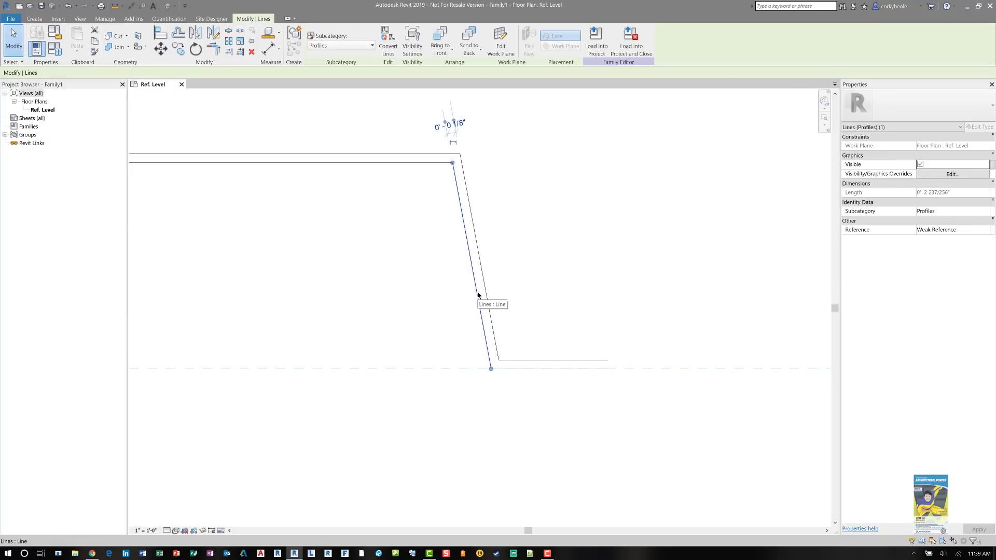
pyautogui.click(212, 33)
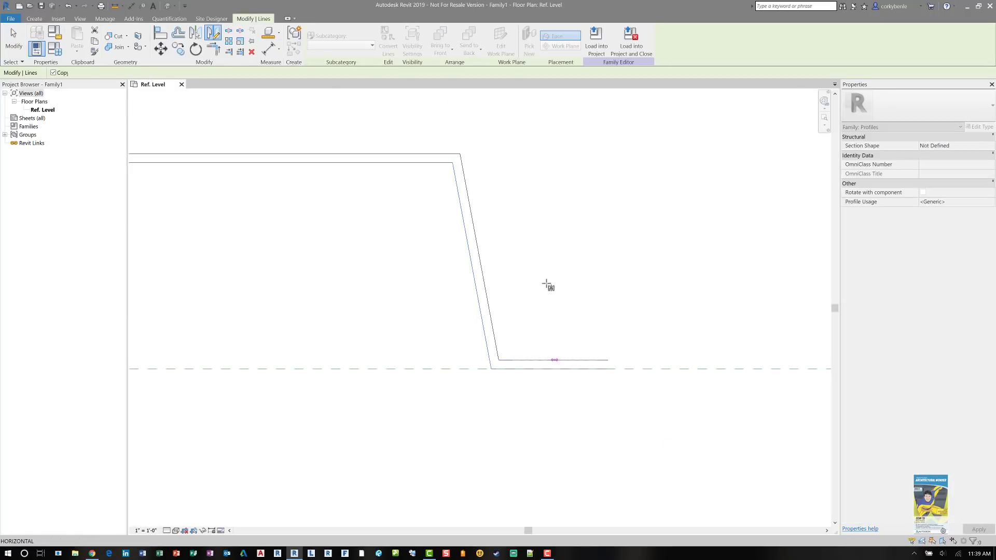
pyautogui.click(551, 280)
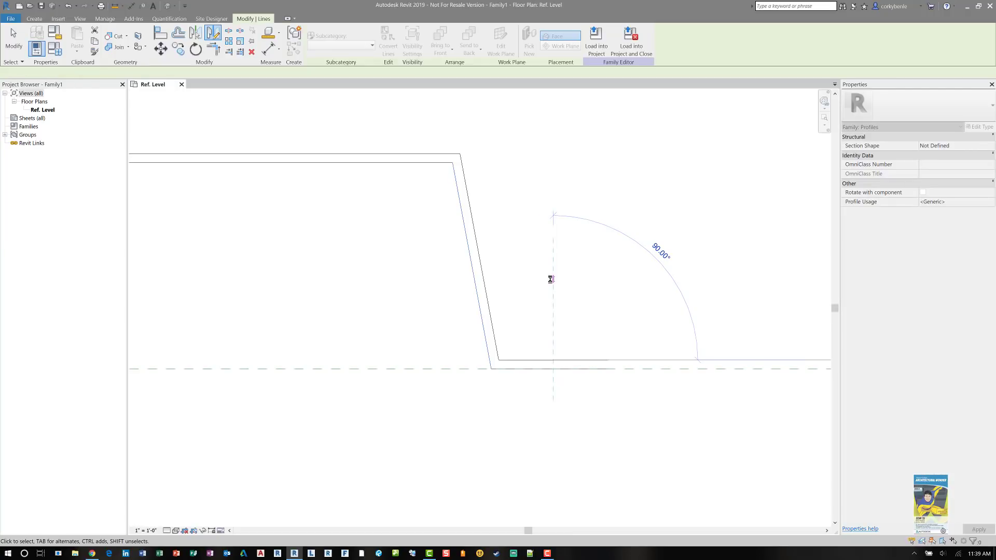
pyautogui.press('Escape')
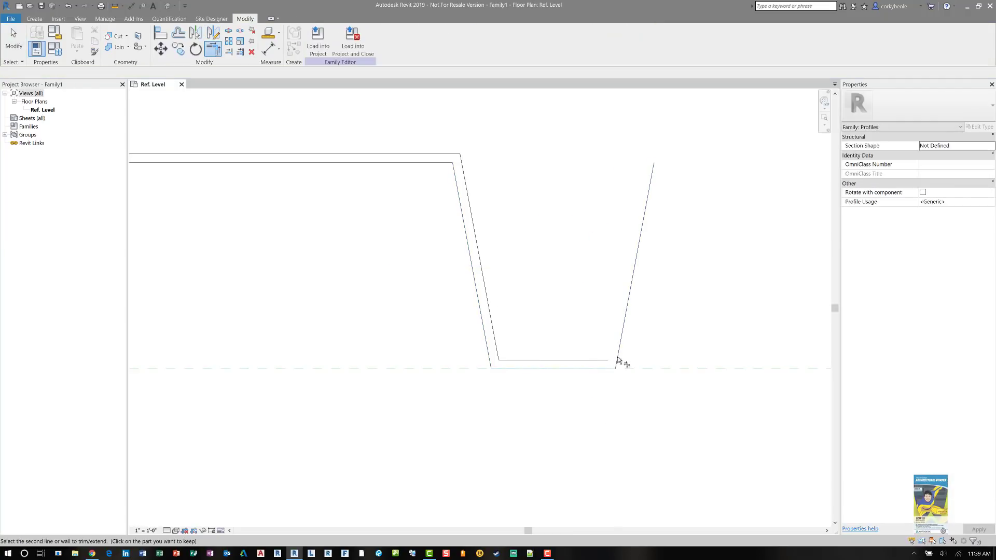
# Trim/Extend the inner horizontal line to meet the mirrored slanted line
pyautogui.scroll(3, 618, 358)
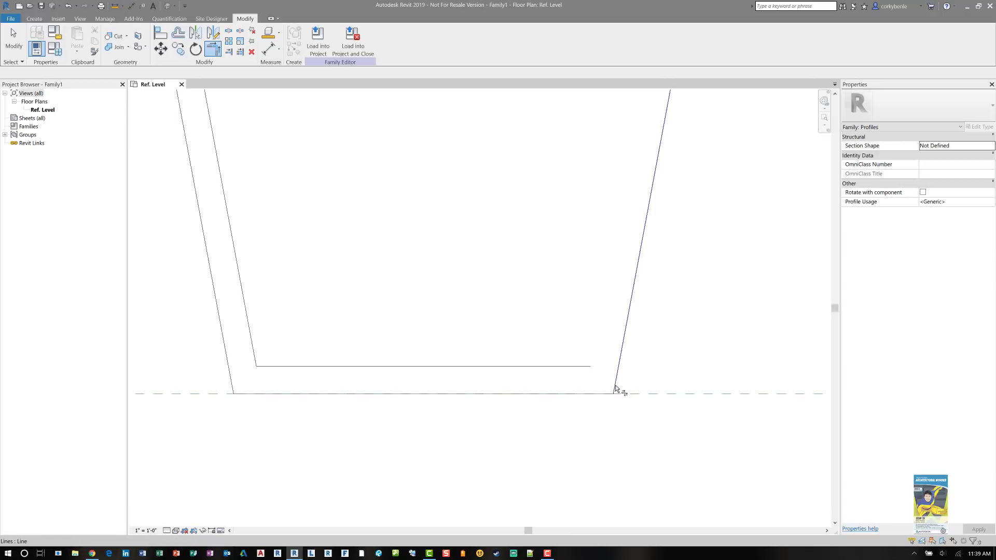
pyautogui.click(615, 388)
pyautogui.click(587, 366)
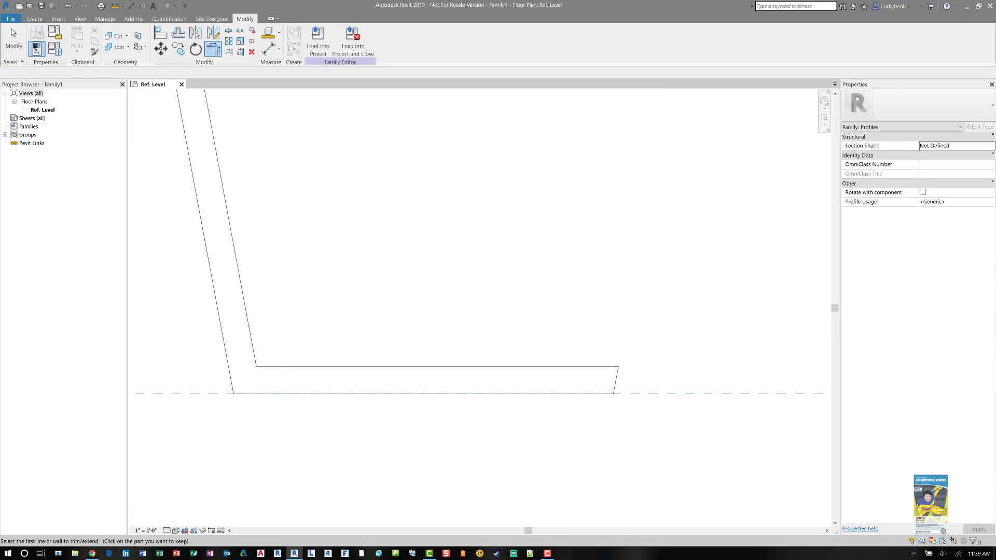
pyautogui.click(14, 38)
# Save the three-rib profile family over the existing testprofile.rfa, confirming the replacement
pyautogui.scroll(-5, 385, 254)
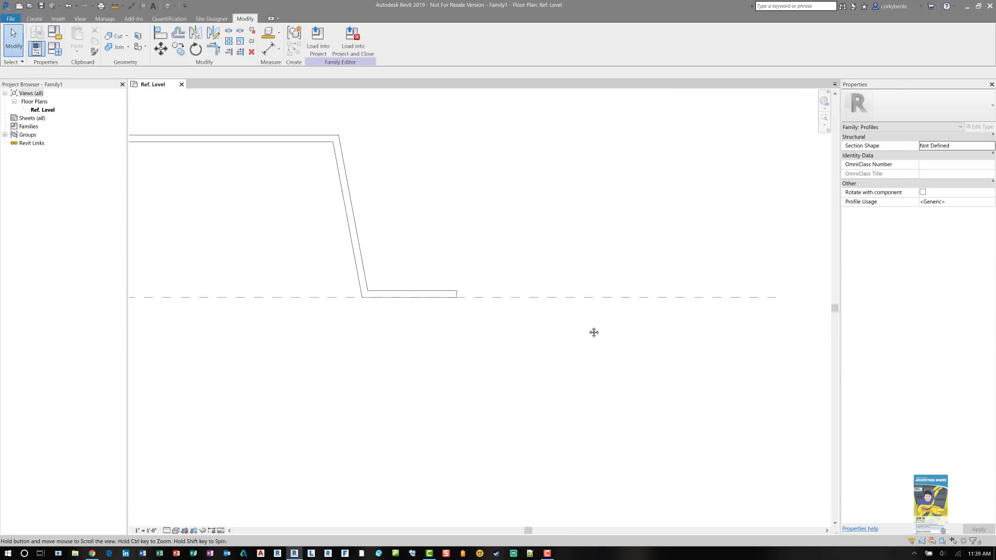
pyautogui.scroll(-5, 602, 310)
pyautogui.moveTo(582, 278); pyautogui.dragTo(641, 298, button='middle')
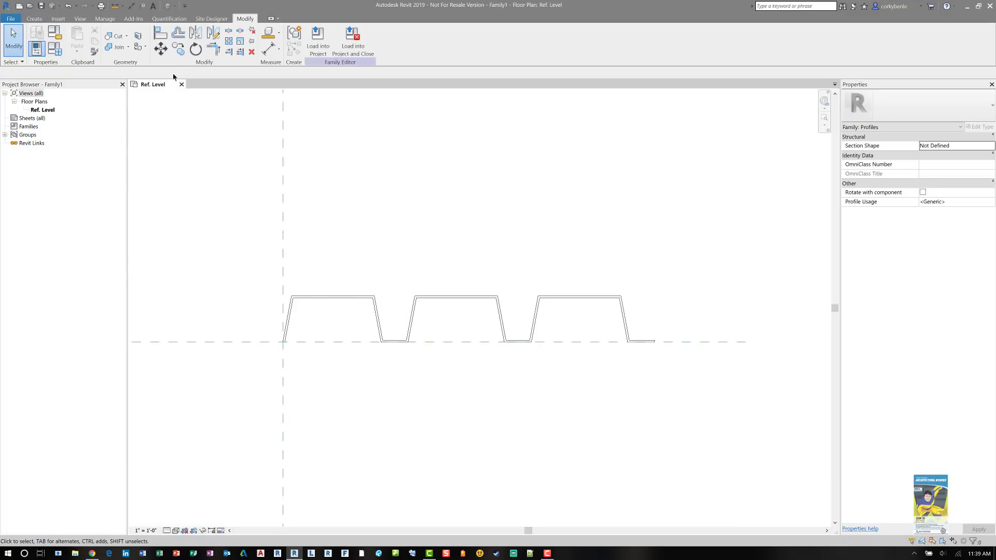
pyautogui.click(41, 6)
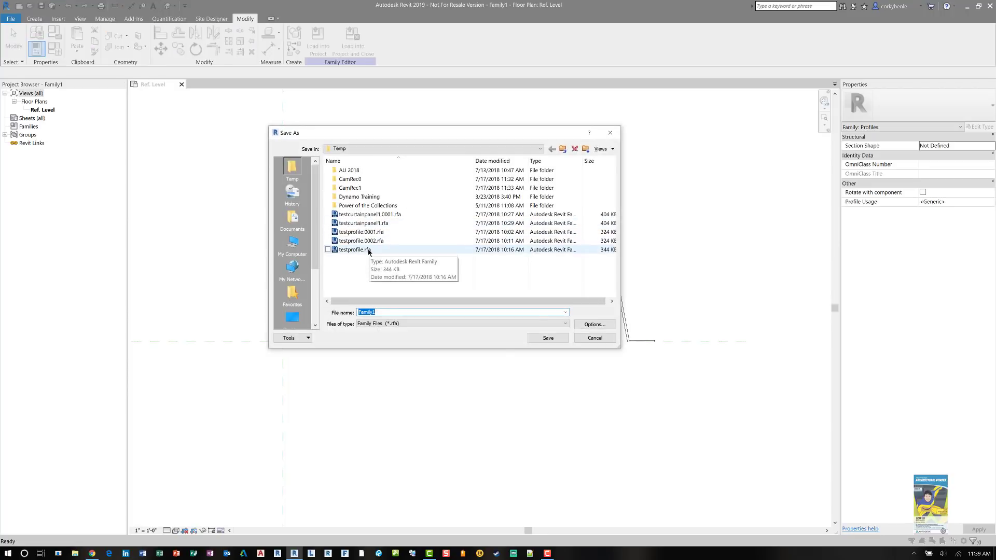
pyautogui.doubleClick(369, 250)
pyautogui.click(482, 286)
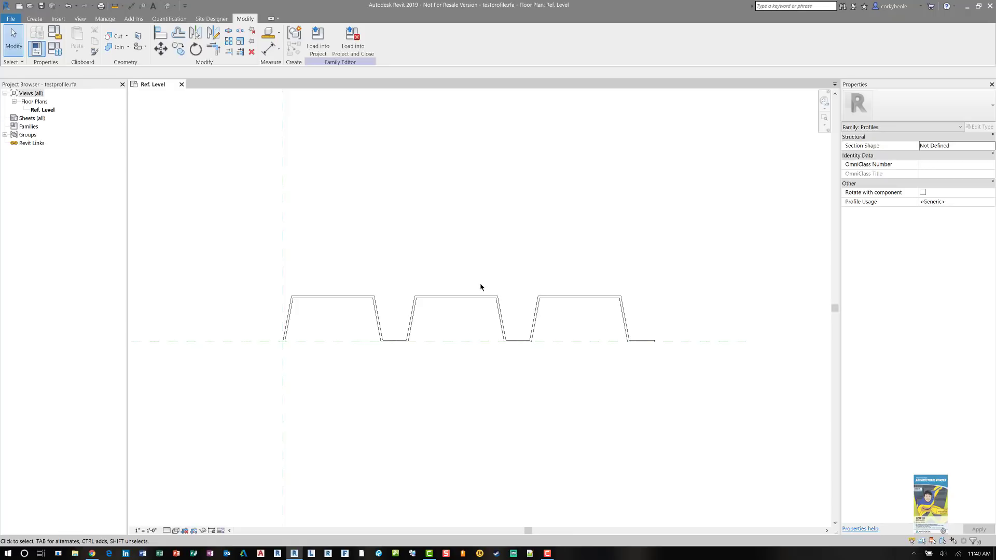
# Create a new family from the Generic Model.rft template
pyautogui.click(16, 22)
pyautogui.moveTo(31, 55)
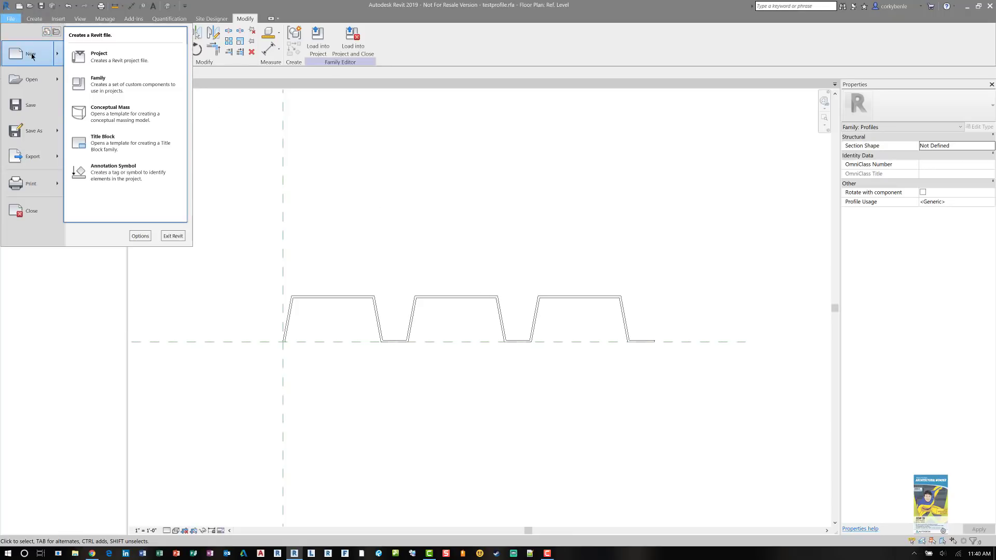
pyautogui.click(112, 84)
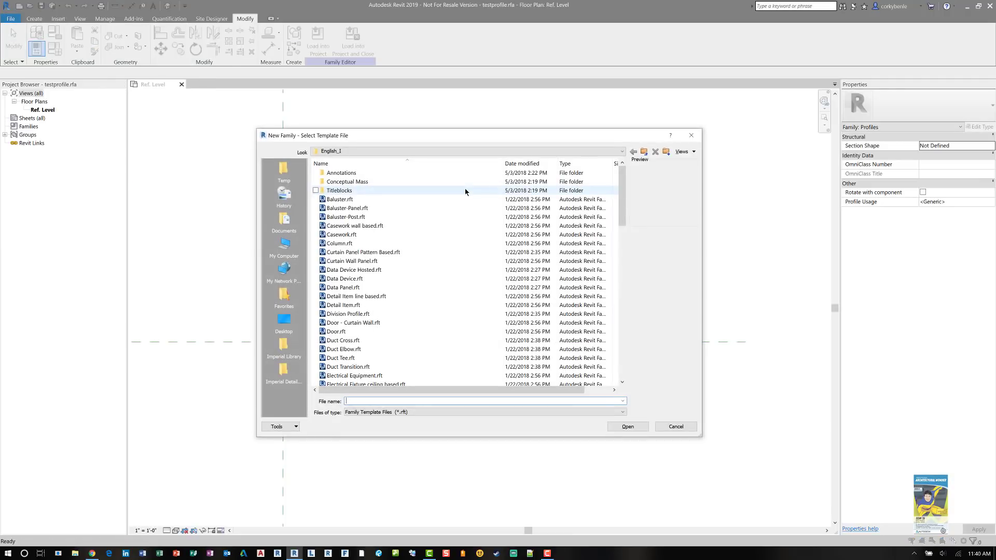
pyautogui.click(400, 251)
pyautogui.scroll(-10, 400, 251)
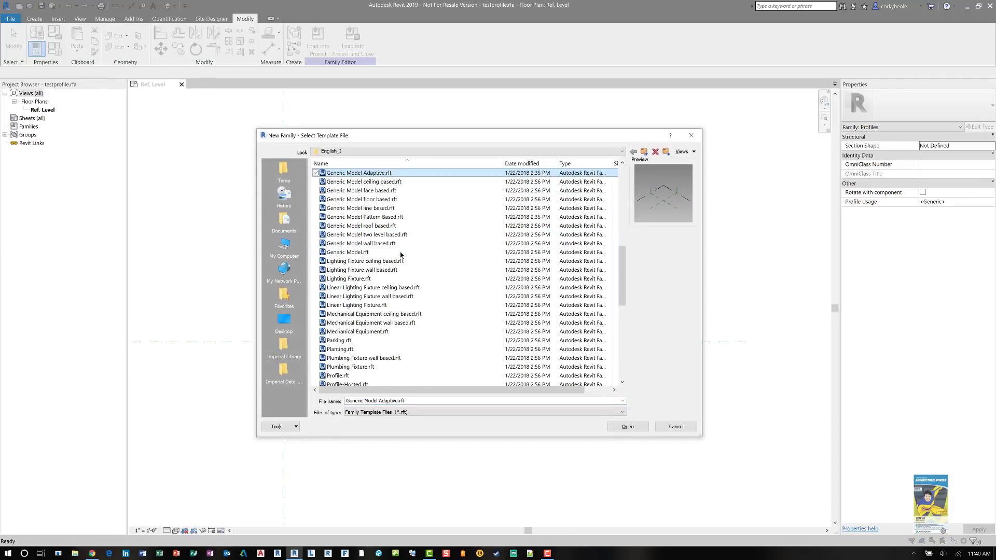
pyautogui.click(399, 252)
pyautogui.click(628, 426)
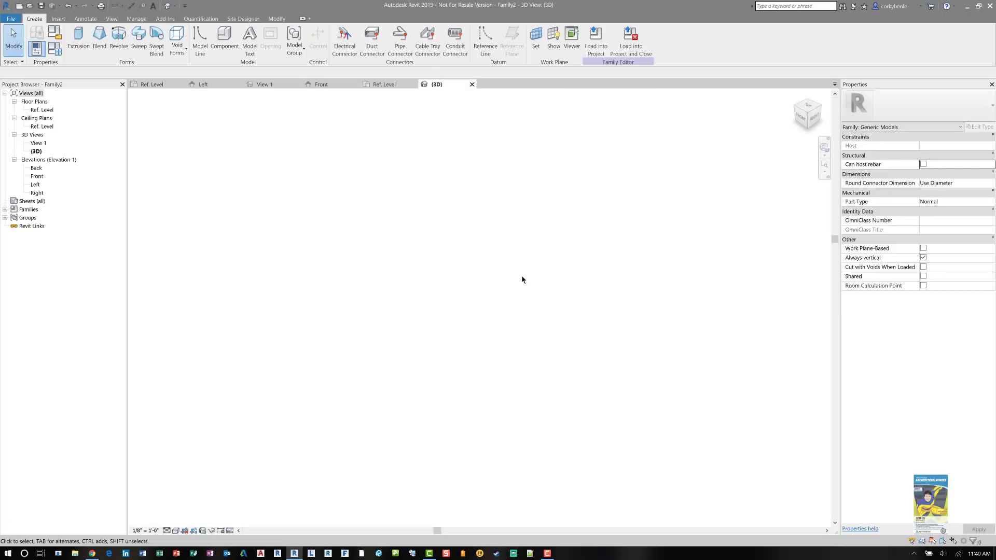
# Start a sweep and sketch a 19'-6" horizontal path line in the top view
pyautogui.click(139, 37)
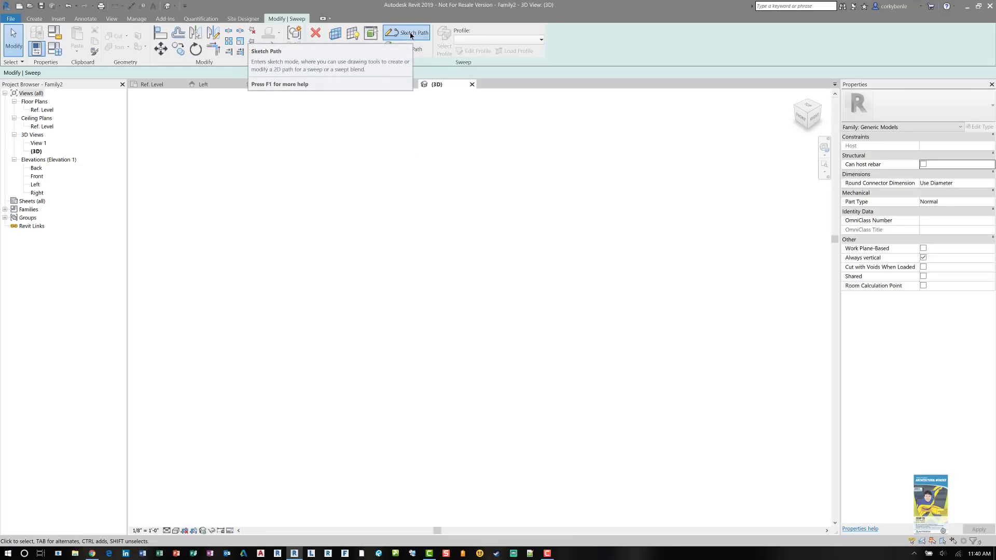
pyautogui.click(407, 32)
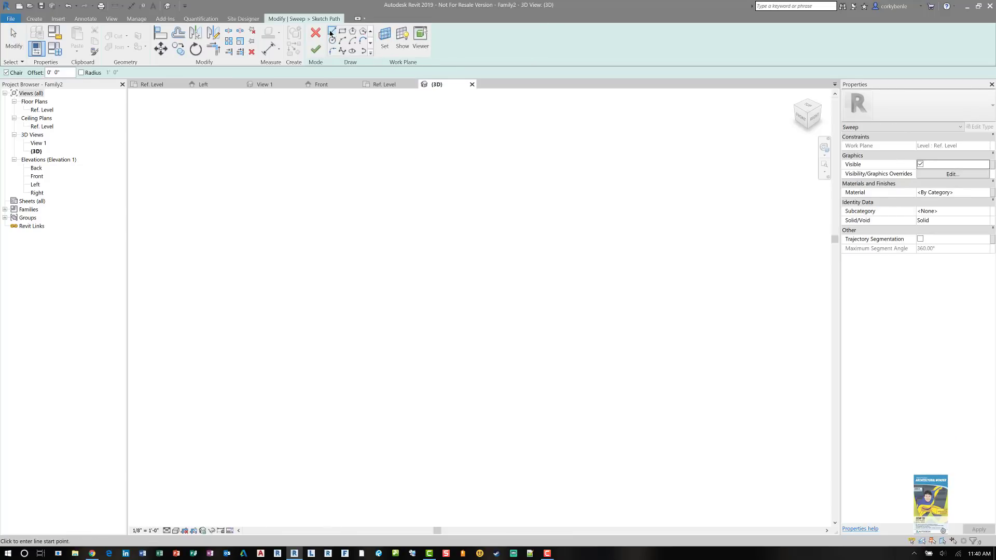
pyautogui.click(809, 110)
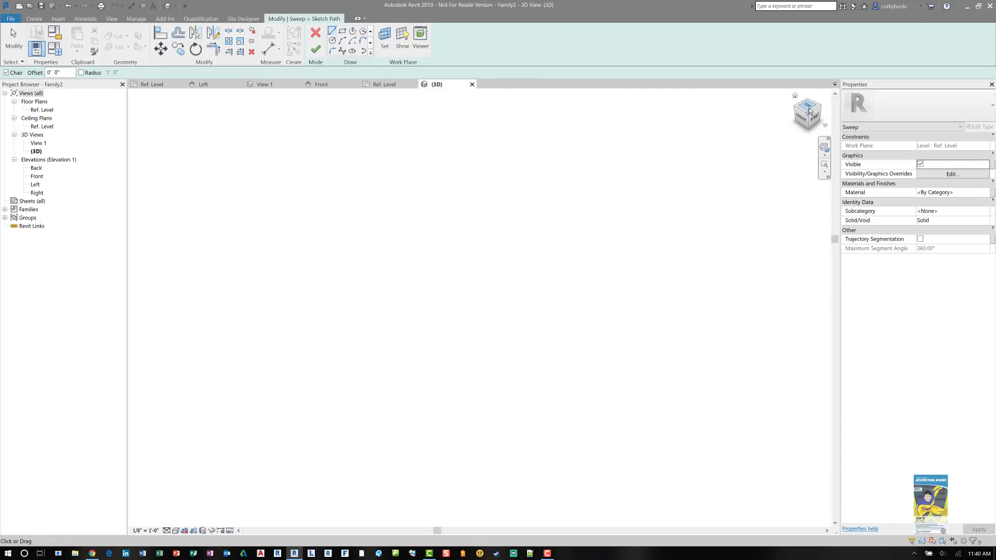
pyautogui.click(312, 311)
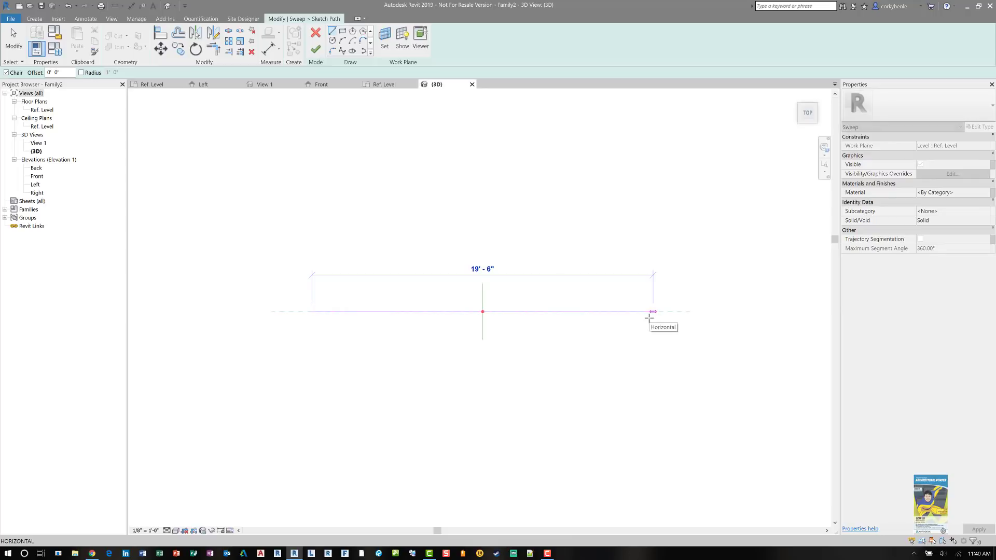
pyautogui.click(651, 314)
pyautogui.press('Escape')
pyautogui.press('Escape')
pyautogui.moveTo(589, 364)
pyautogui.keyDown('shift'); pyautogui.mouseDown(button='middle')
pyautogui.moveTo(507, 300)
pyautogui.moveTo(492, 236)
pyautogui.moveTo(540, 295)
pyautogui.moveTo(522, 262)
pyautogui.mouseUp(button='middle'); pyautogui.keyUp('shift')
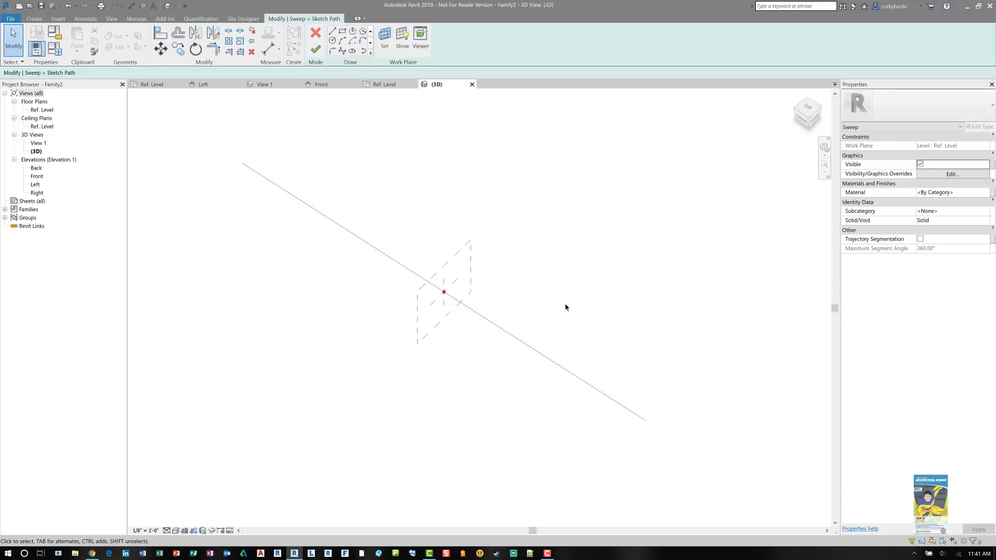
# Finish the sweep path and load the testprofile.rfa profile family
pyautogui.click(317, 50)
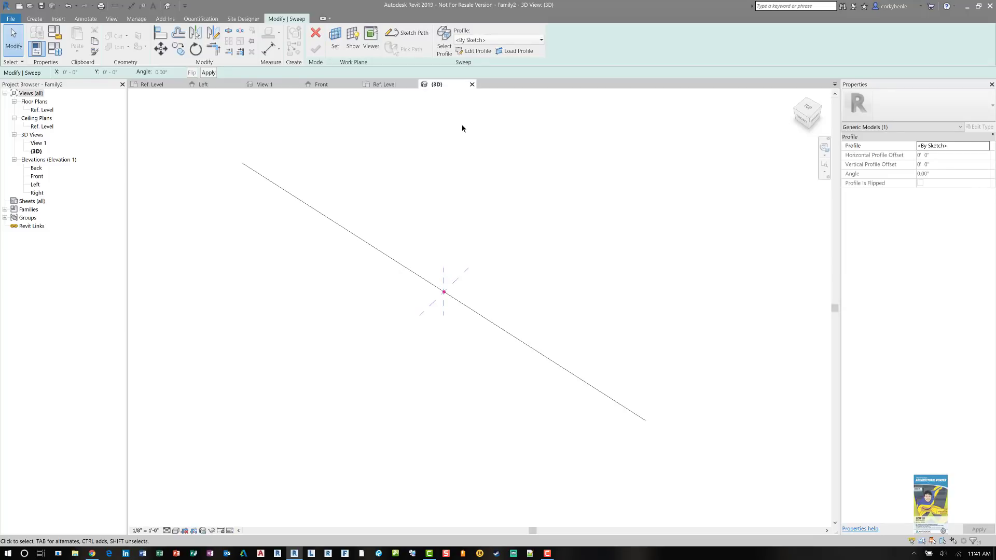
pyautogui.click(513, 52)
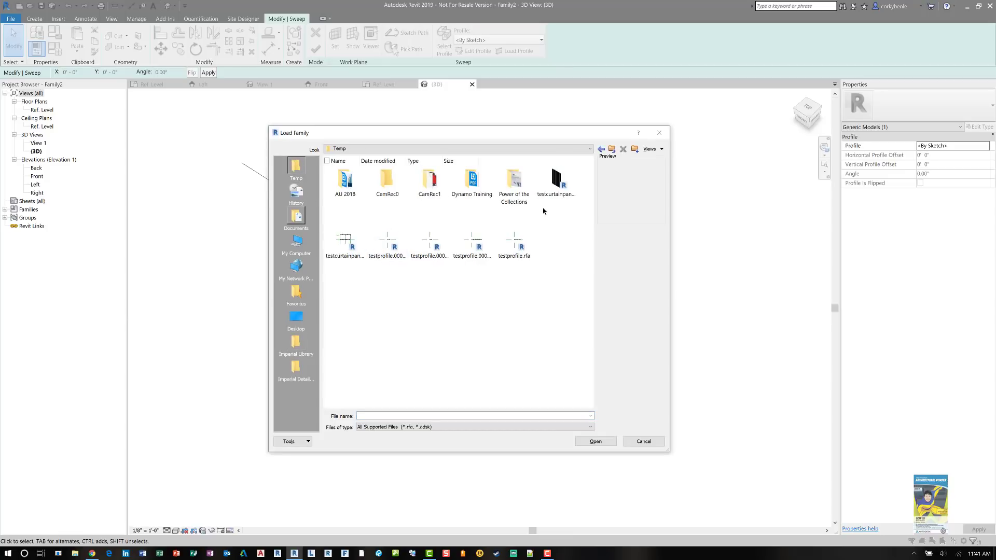
pyautogui.click(519, 245)
pyautogui.click(594, 443)
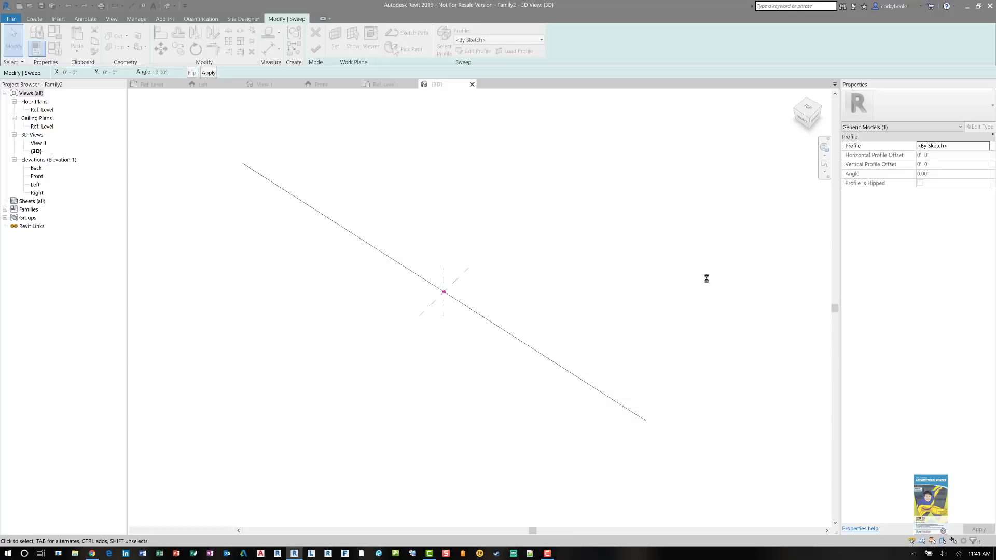
# Choose testprofile as the sweep's profile and inspect it along the path
pyautogui.click(482, 40)
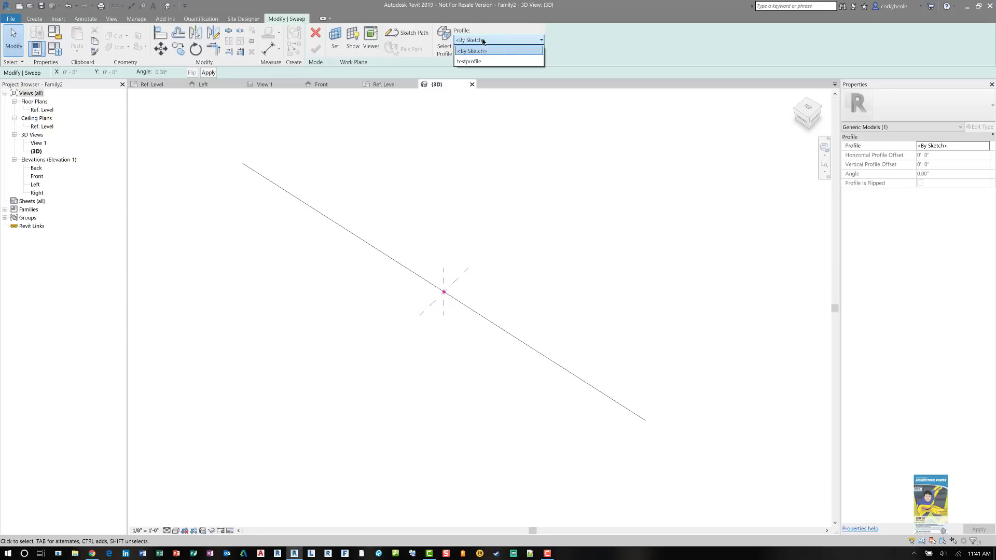
pyautogui.click(474, 63)
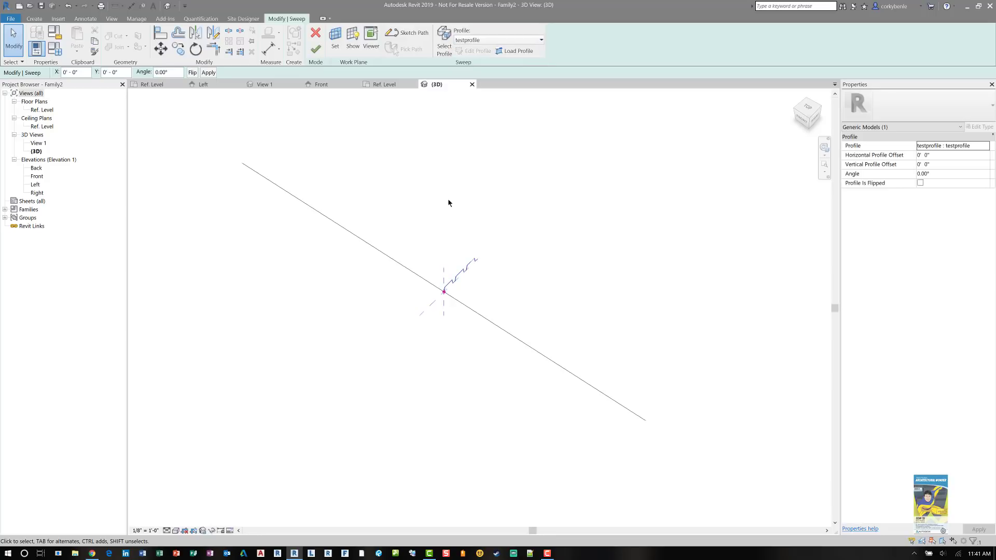
pyautogui.scroll(3, 459, 280)
pyautogui.scroll(2, 457, 286)
pyautogui.keyDown('shift'); pyautogui.moveTo(484, 307); pyautogui.dragTo(450, 305, button='middle'); pyautogui.keyUp('shift')
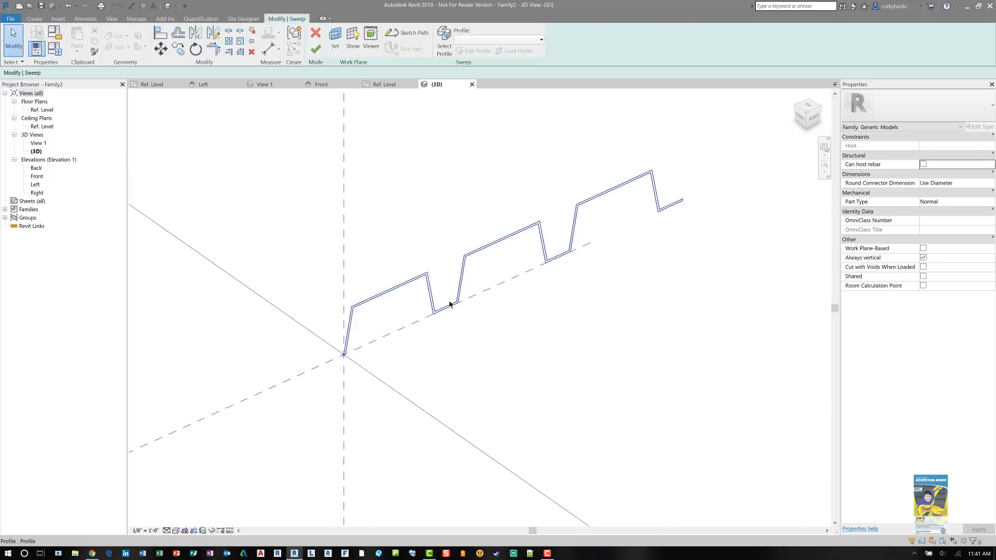
pyautogui.scroll(3, 449, 304)
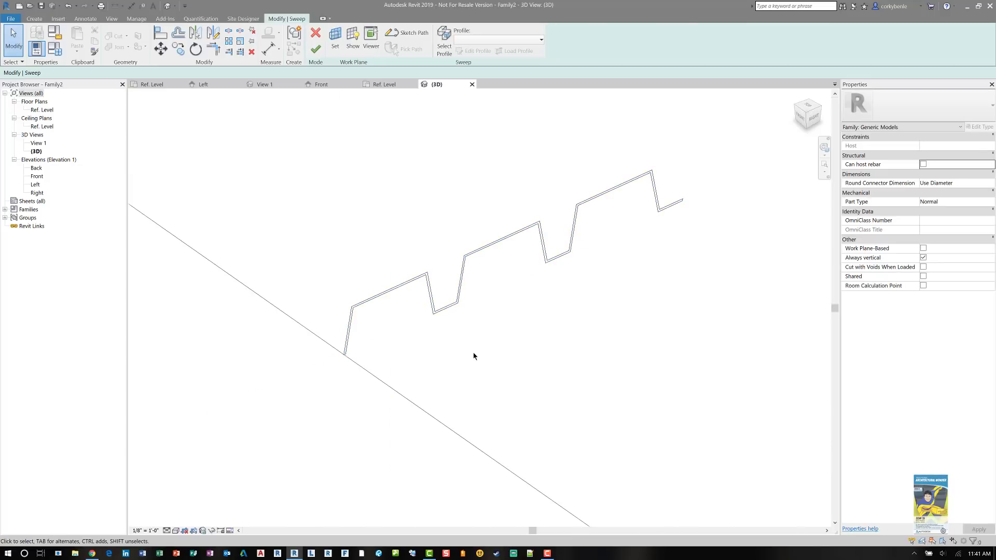
pyautogui.scroll(-8, 473, 356)
pyautogui.moveTo(549, 373); pyautogui.dragTo(522, 322, button='middle')
pyautogui.scroll(-2, 523, 322)
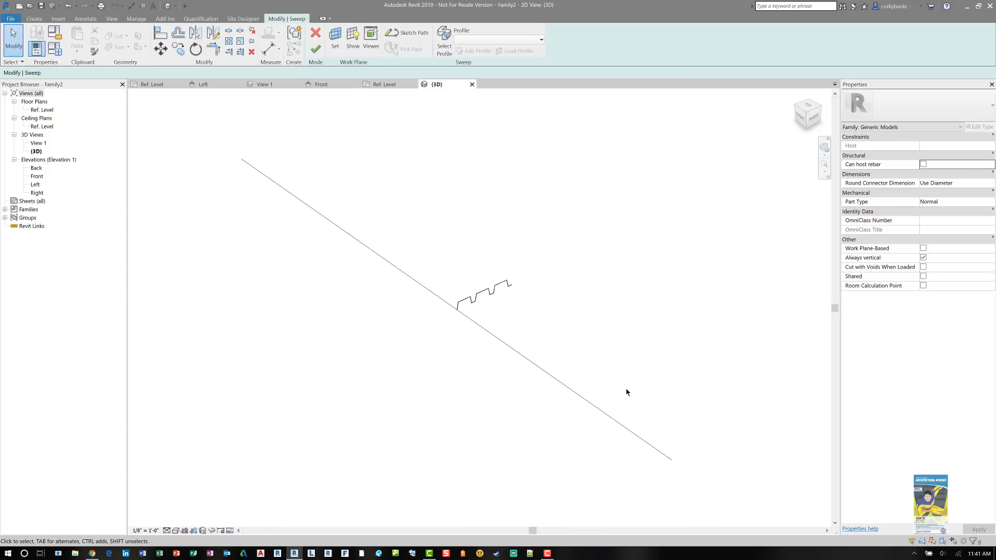
# Finish the corrugated sweep, switch to shaded display with SD, and close the 3D view
pyautogui.click(316, 49)
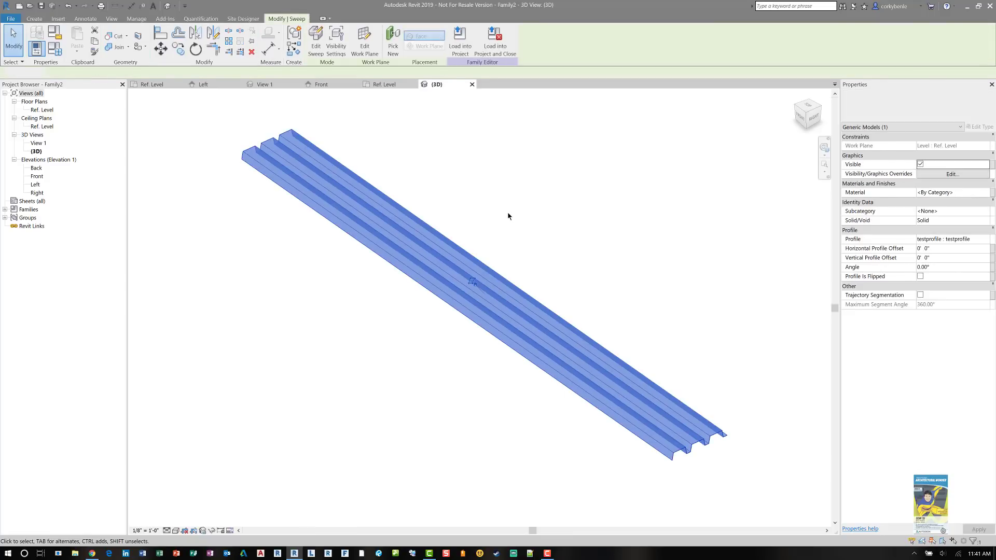
pyautogui.click(560, 216)
pyautogui.press('s')
pyautogui.press('d')
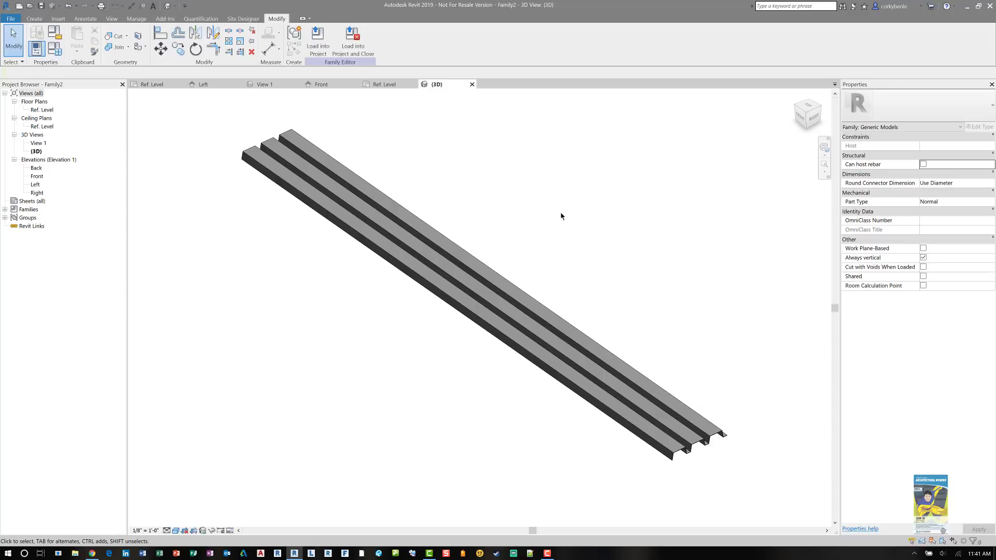
pyautogui.click(472, 84)
# Close all the sweep family's views without saving, then close testprofile
pyautogui.click(414, 84)
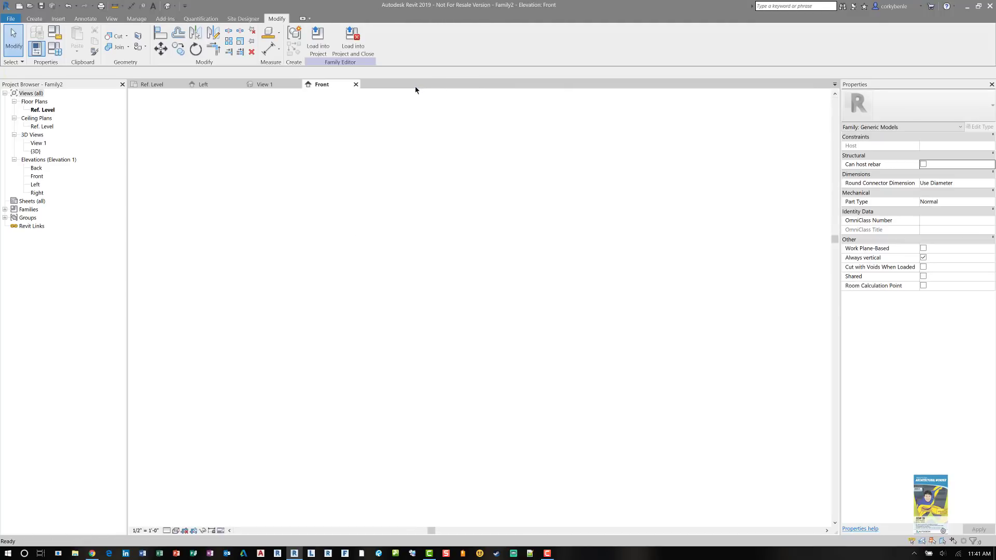
pyautogui.click(355, 84)
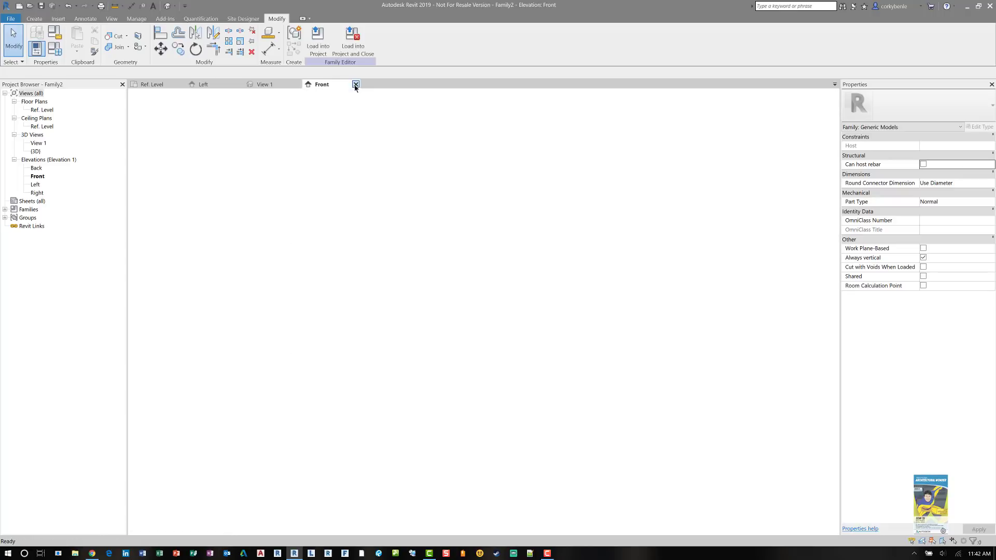
pyautogui.click(297, 85)
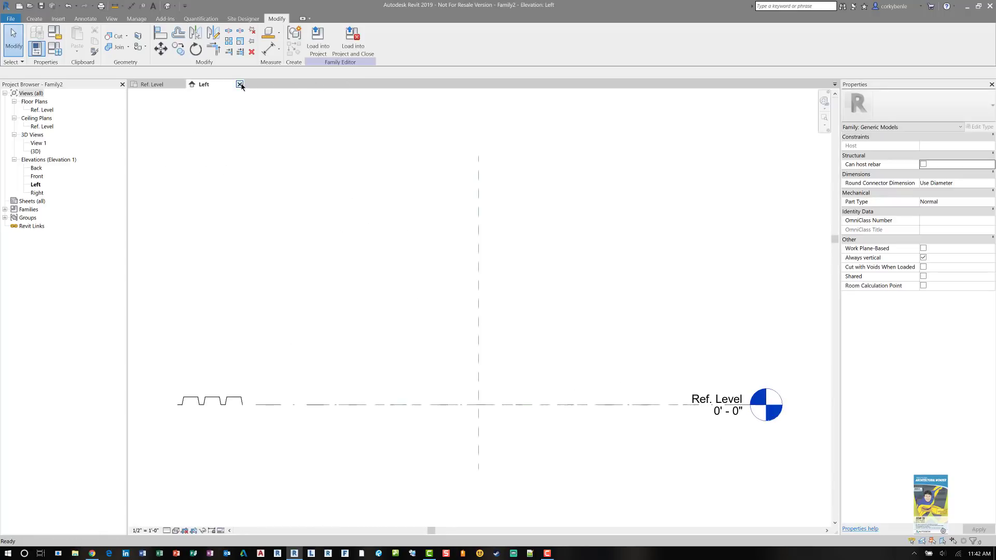
pyautogui.click(182, 85)
pyautogui.click(518, 279)
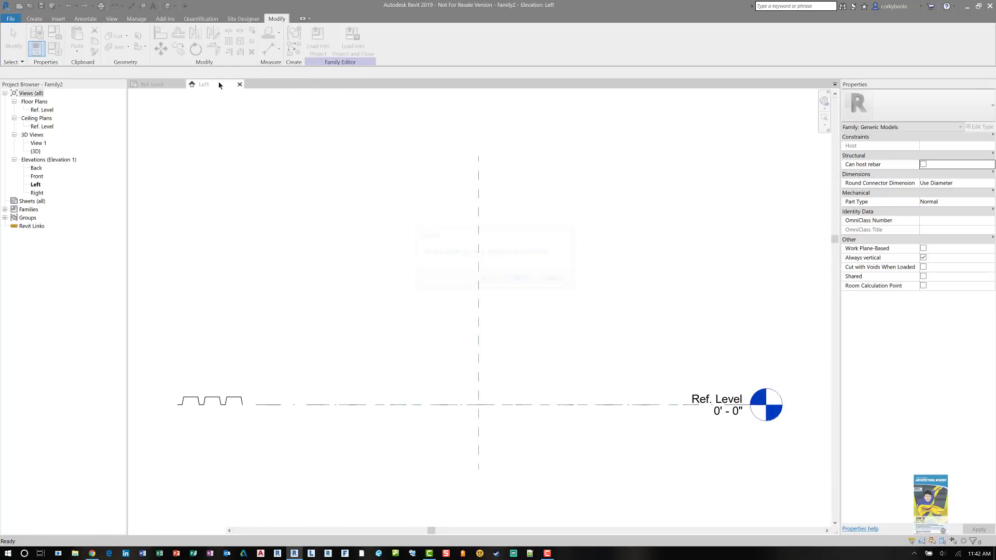
pyautogui.click(181, 85)
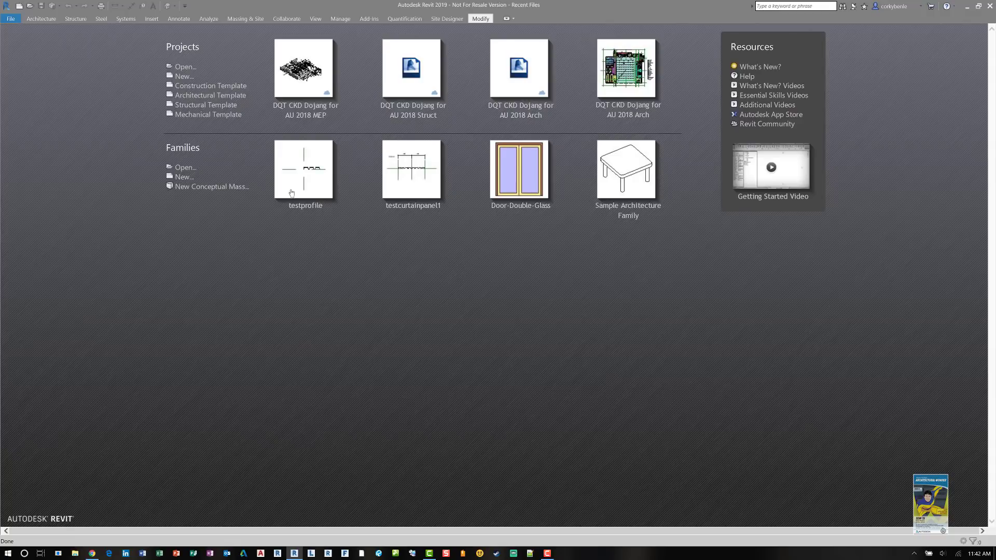
# Create a new family from the Curtain Wall Panel.rft template
pyautogui.click(185, 178)
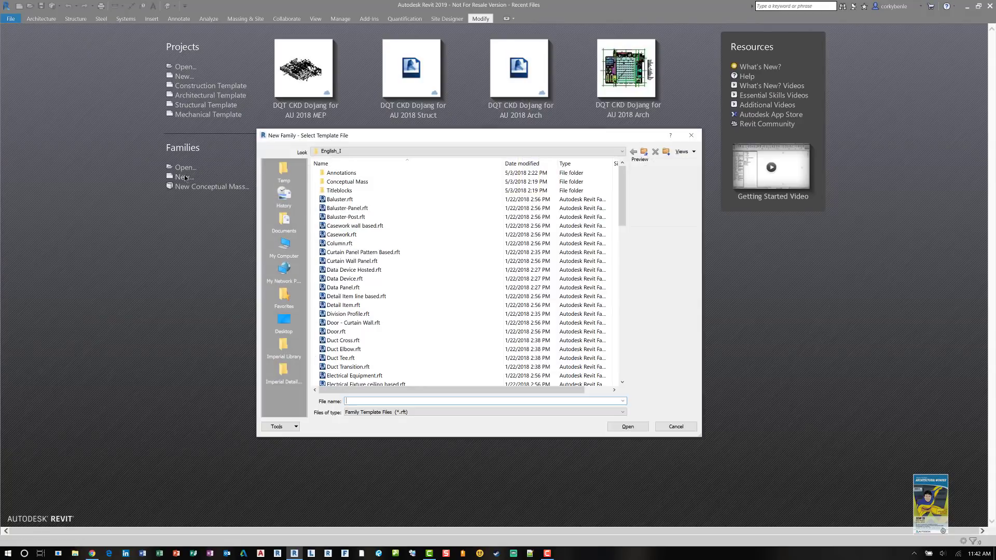
pyautogui.click(373, 262)
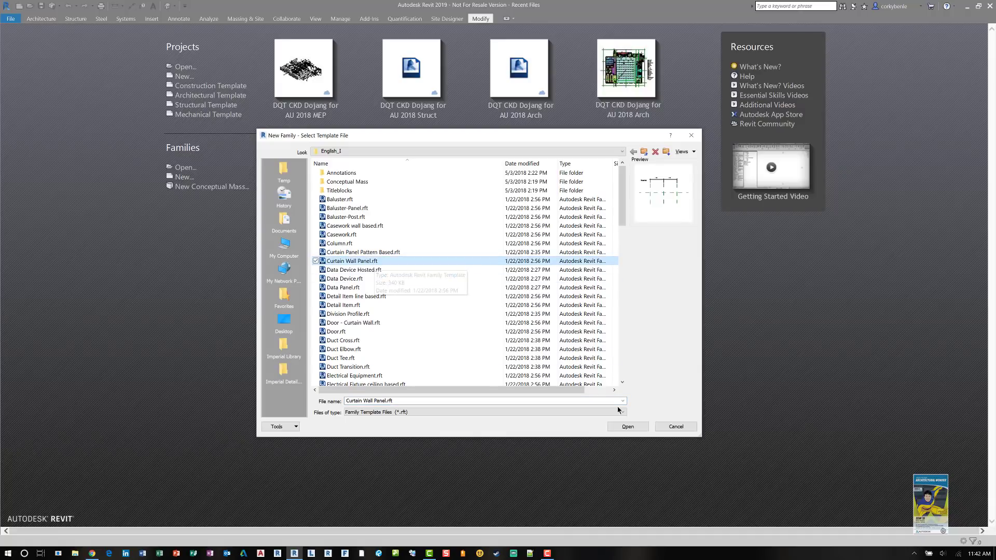
pyautogui.click(630, 425)
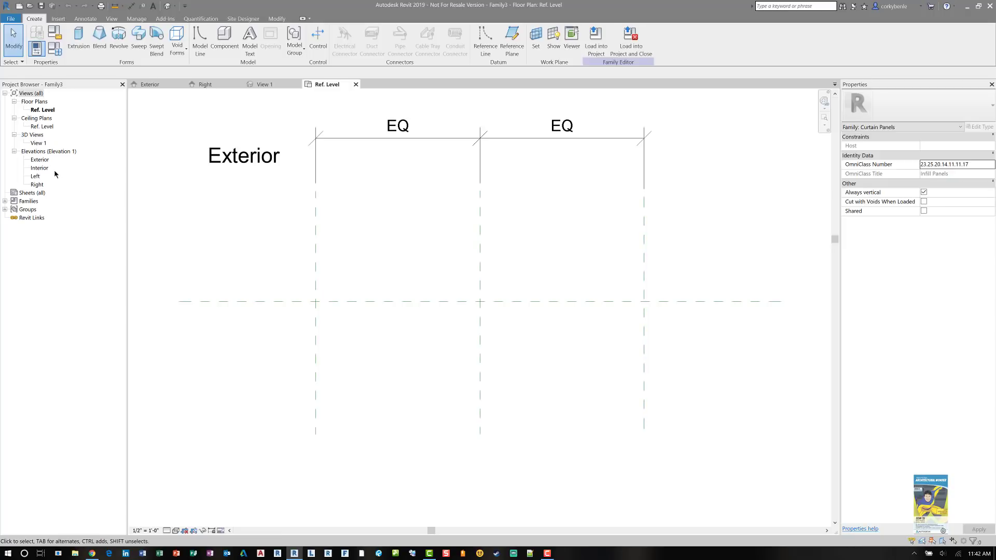
pyautogui.doubleClick(40, 160)
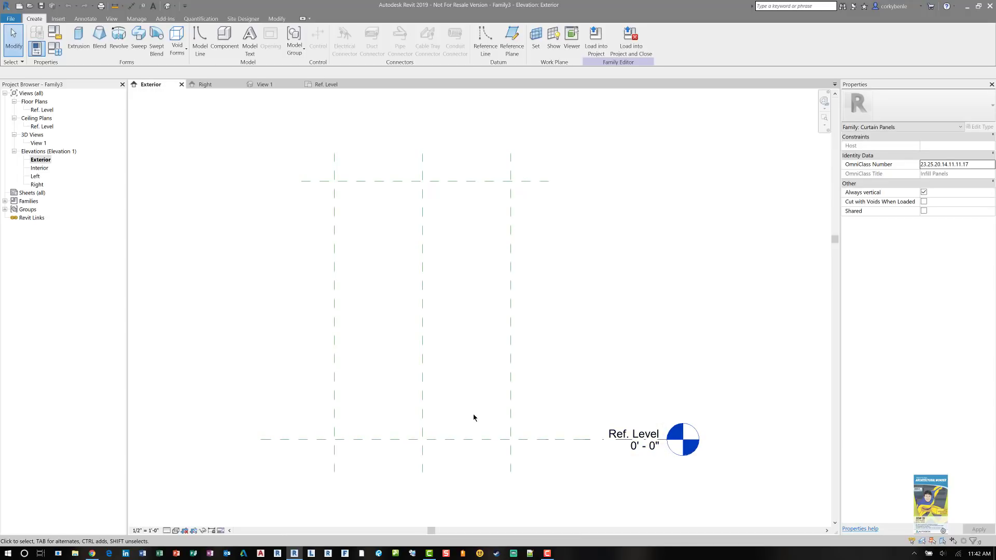
pyautogui.click(47, 111)
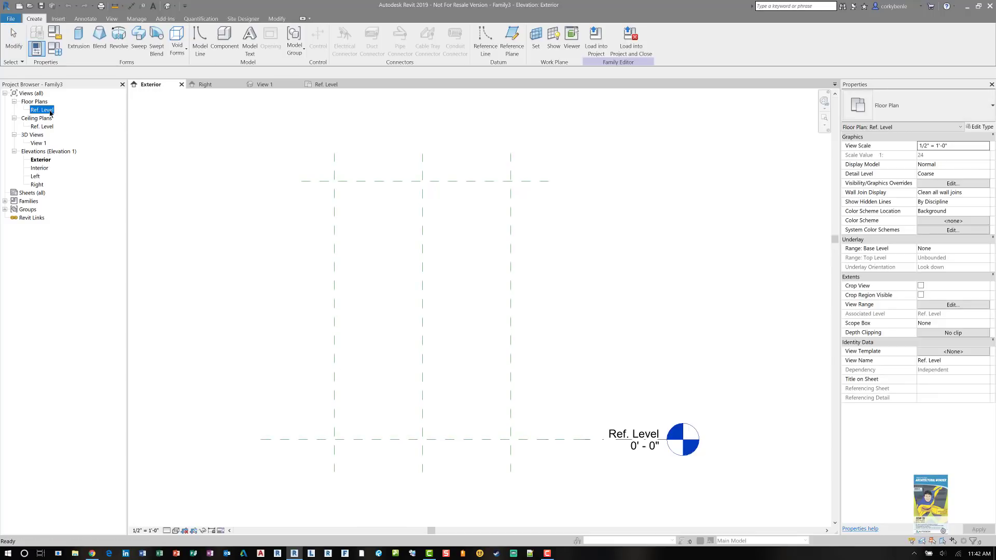
pyautogui.click(256, 212)
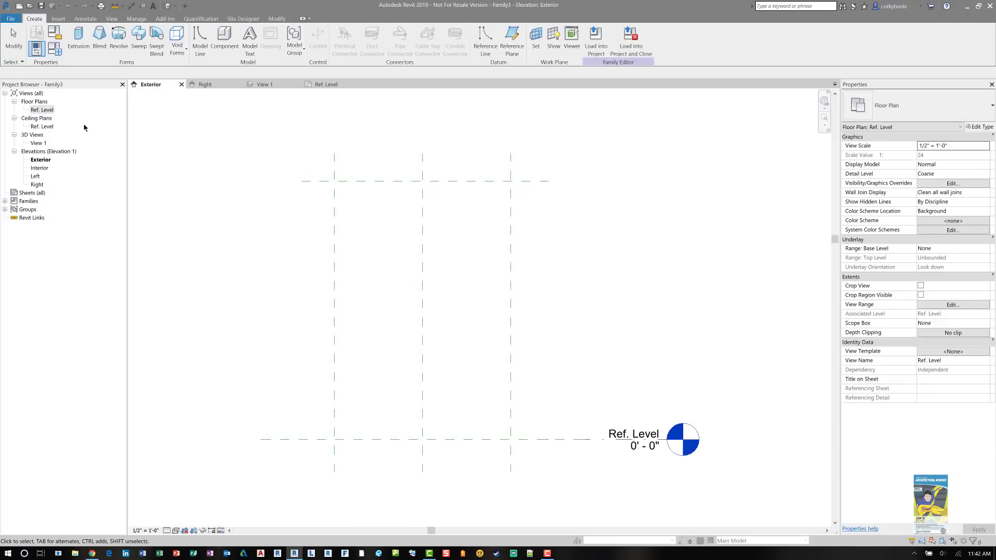
pyautogui.click(329, 84)
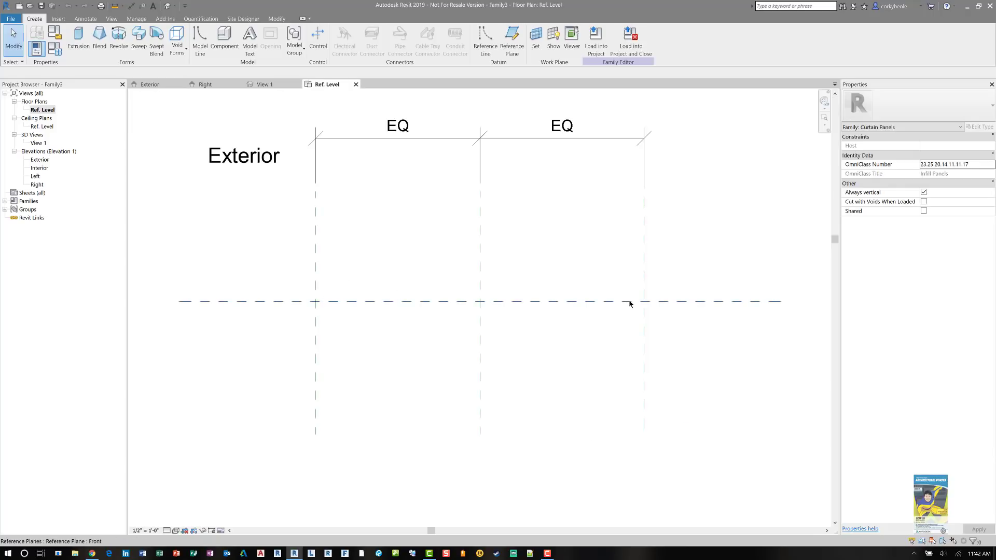
pyautogui.click(40, 161)
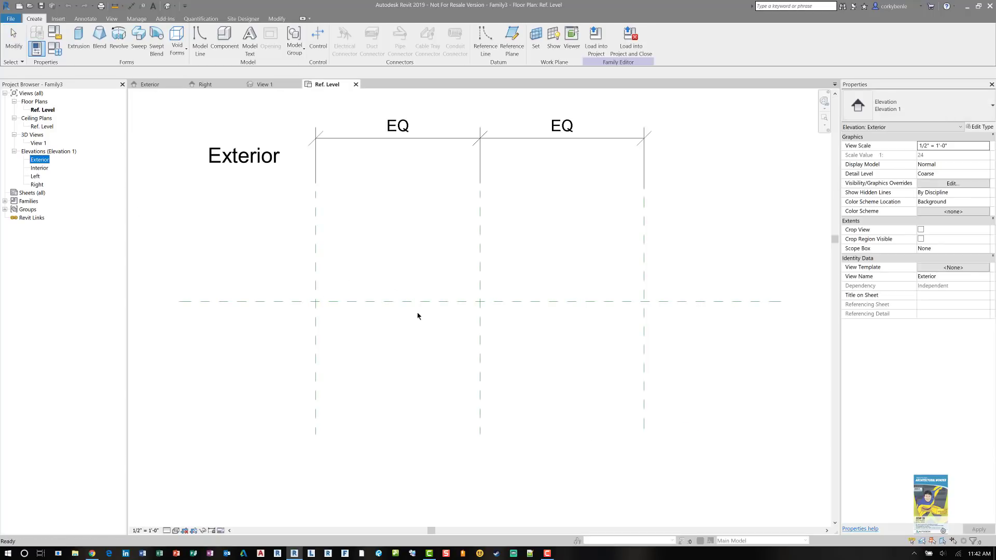
pyautogui.click(150, 84)
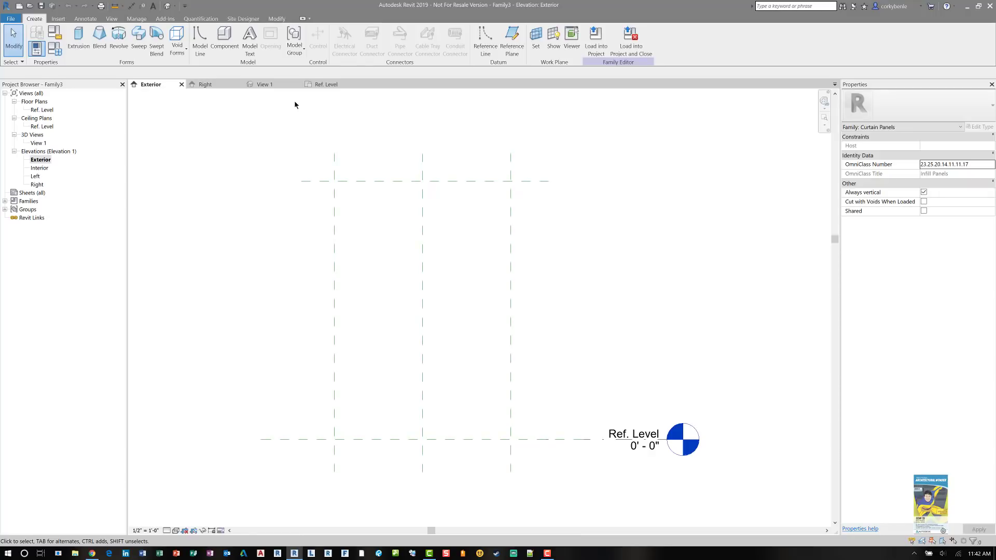
pyautogui.click(319, 84)
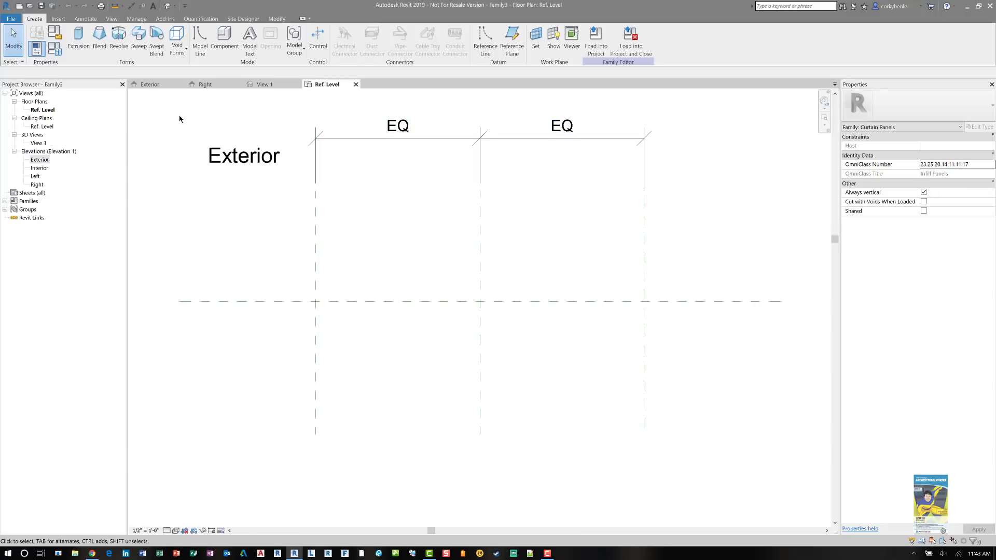
# Start an extrusion and import profiles.dwg centre-to-centre, exploding it into sketch lines
pyautogui.click(84, 48)
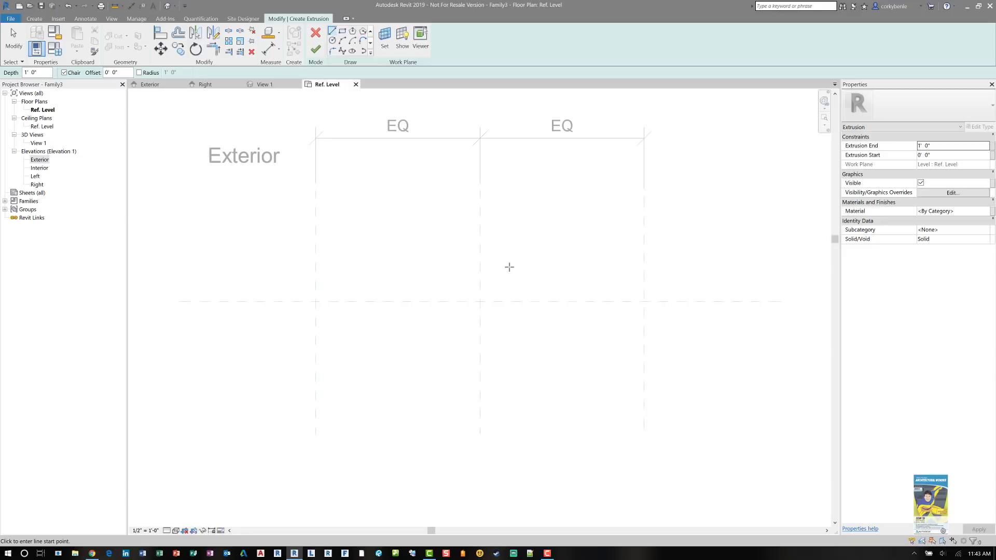
pyautogui.click(61, 19)
pyautogui.click(188, 39)
pyautogui.click(381, 117)
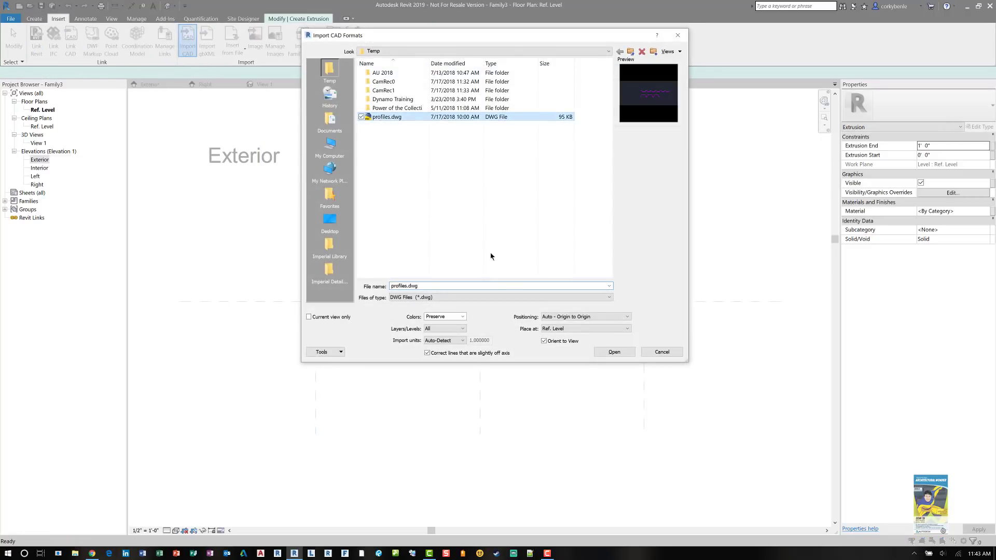
pyautogui.click(558, 317)
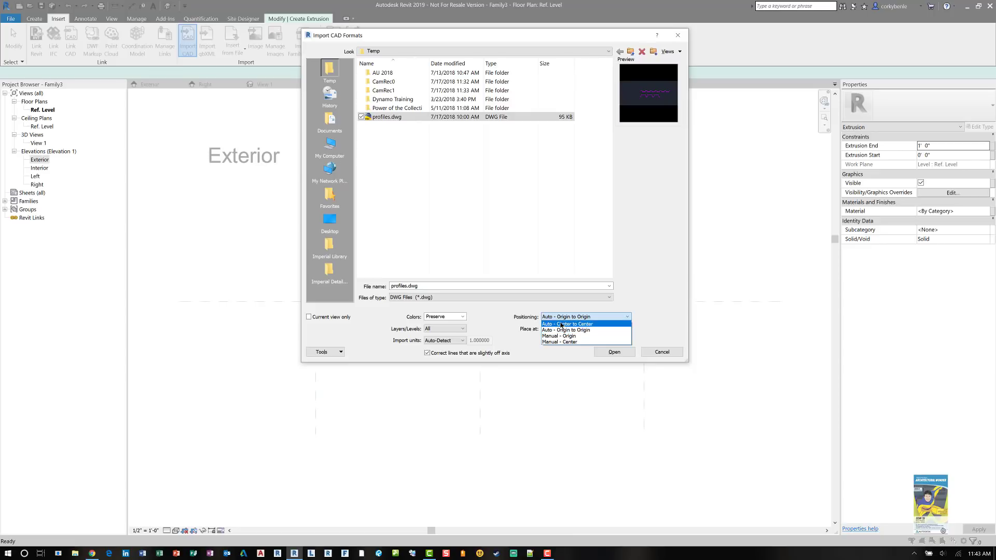
pyautogui.click(562, 326)
pyautogui.click(621, 356)
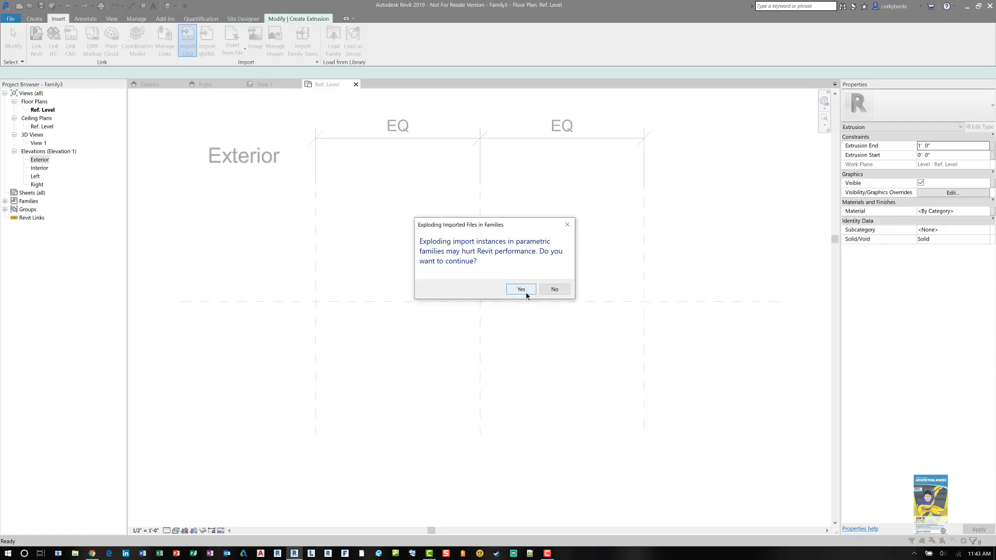
pyautogui.click(526, 292)
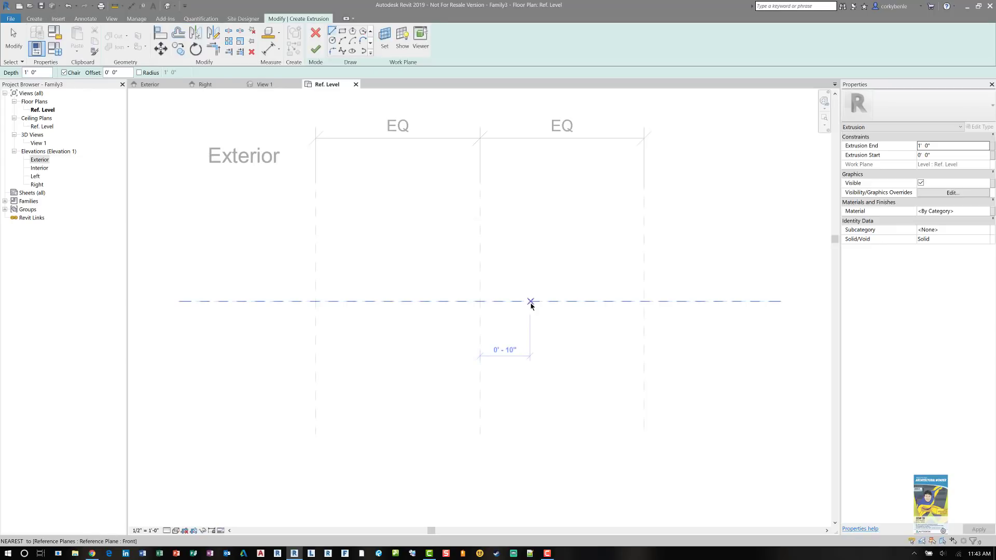
# Cancel the Line tool and move the imported profile lines up beside the reference planes
pyautogui.scroll(-6, 426, 301)
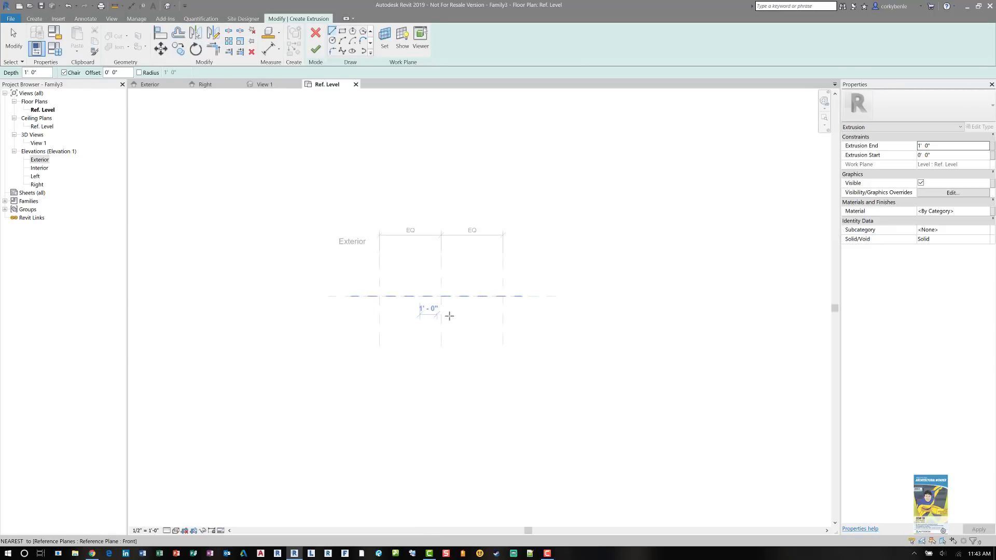
pyautogui.scroll(-2, 449, 316)
pyautogui.press('z')
pyautogui.press('f')
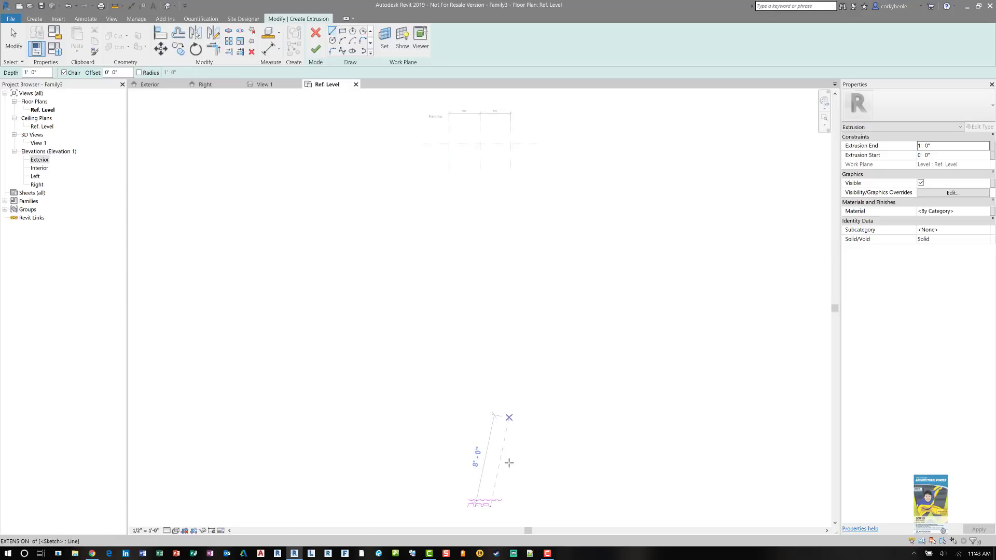
pyautogui.press('Escape')
pyautogui.press('Escape')
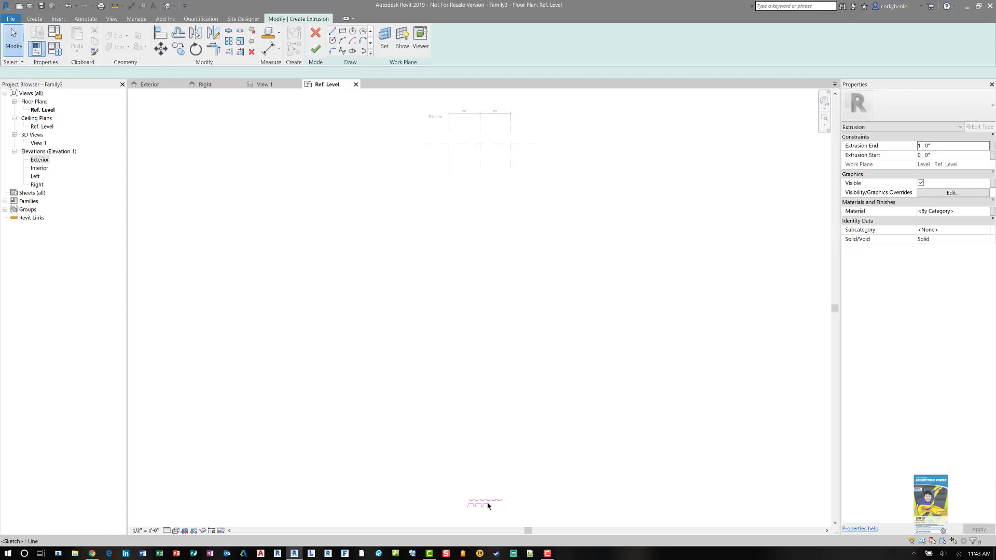
pyautogui.click(487, 505)
pyautogui.click(512, 484)
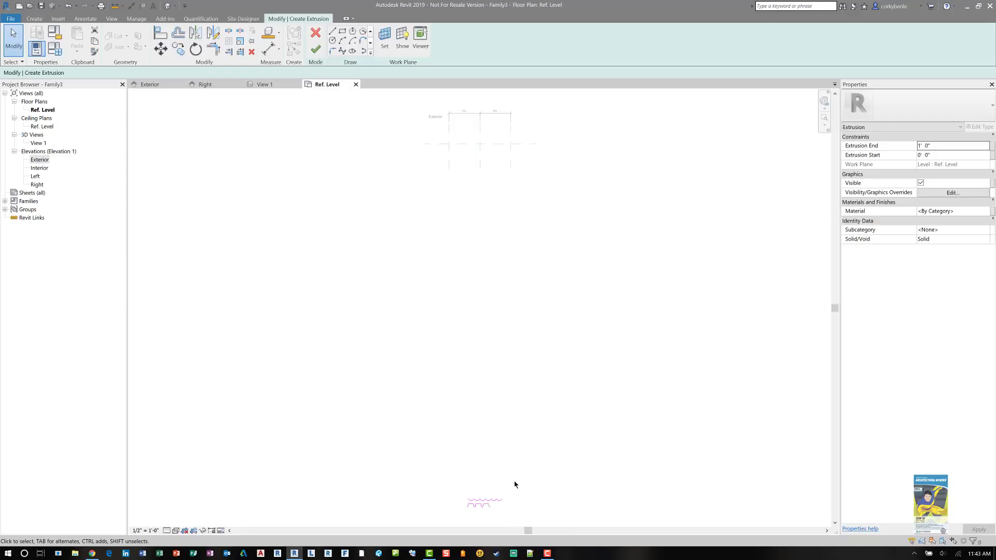
pyautogui.moveTo(432, 474)
pyautogui.mouseDown()
pyautogui.moveTo(513, 515)
pyautogui.moveTo(504, 182)
pyautogui.moveTo(486, 139)
pyautogui.moveTo(466, 129)
pyautogui.mouseUp()
pyautogui.scroll(8, 466, 127)
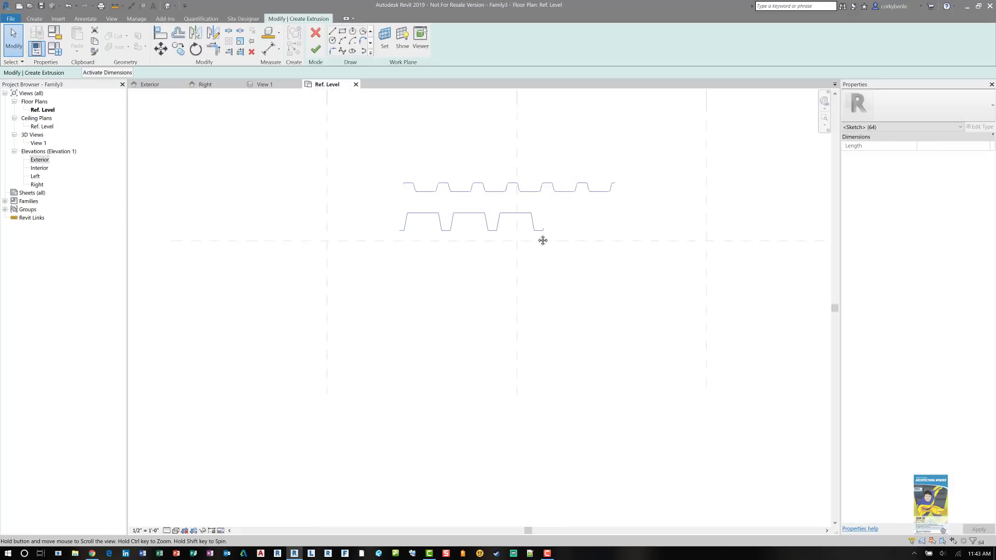
pyautogui.moveTo(543, 245); pyautogui.dragTo(541, 245, button='middle')
pyautogui.scroll(4, 445, 240)
pyautogui.click(442, 236)
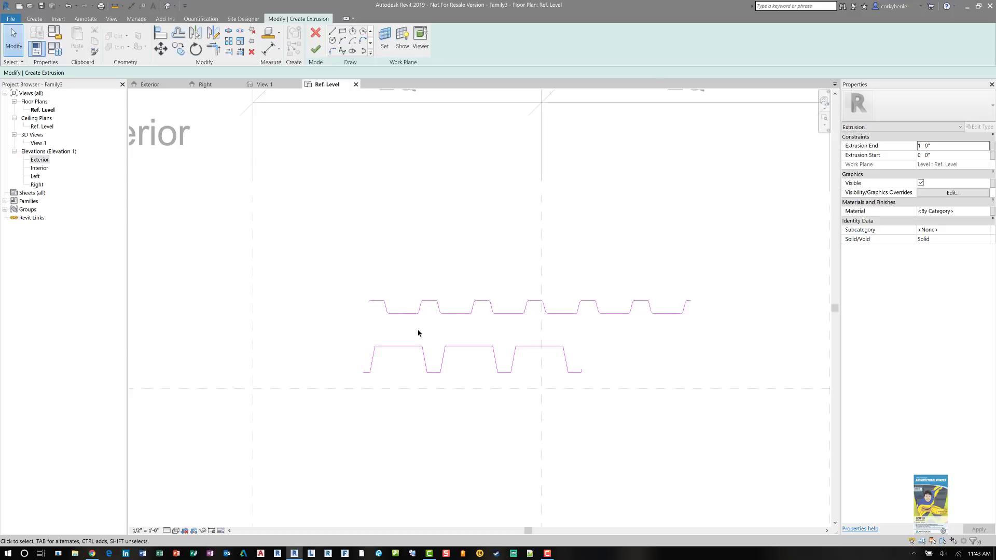
# Delete the upper corrugated profile and the short stubs at both ends of the lower one
pyautogui.moveTo(404, 329); pyautogui.dragTo(392, 317, button='middle')
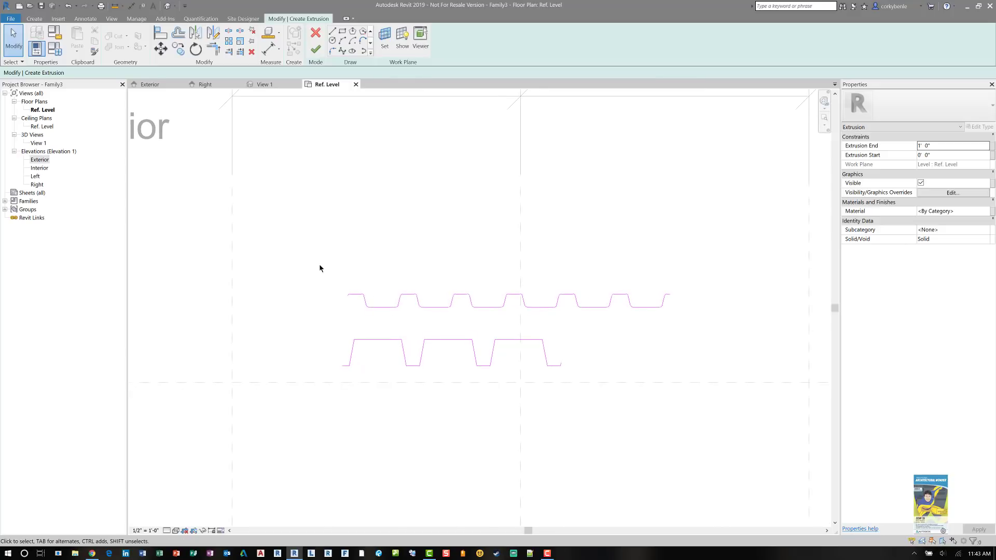
pyautogui.moveTo(319, 265); pyautogui.dragTo(678, 316)
pyautogui.press('Delete')
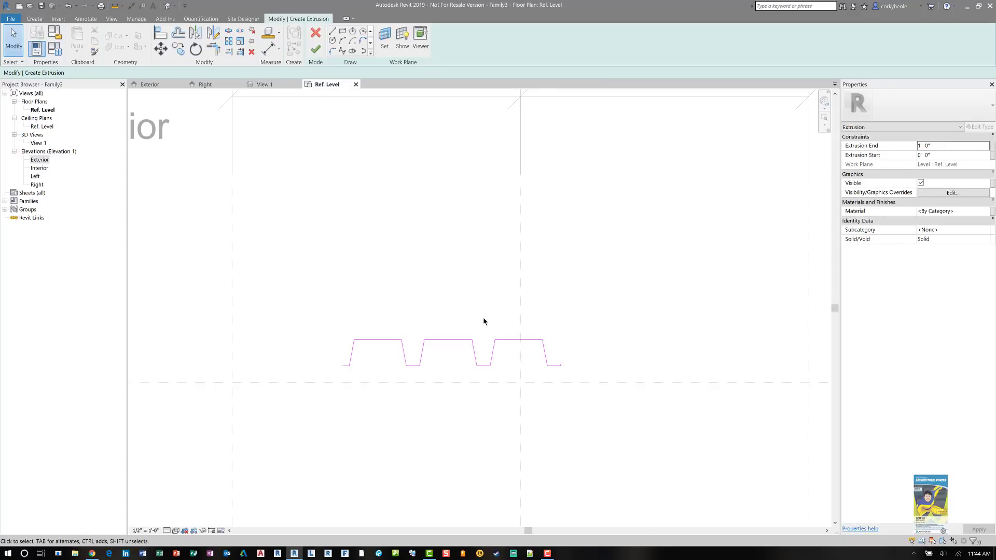
pyautogui.click(556, 366)
pyautogui.press('Delete')
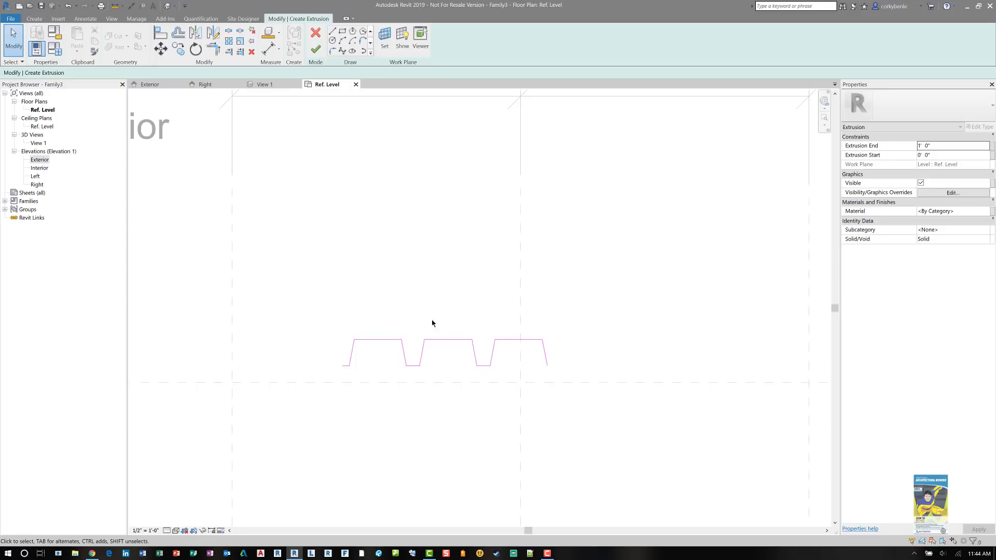
pyautogui.click(343, 366)
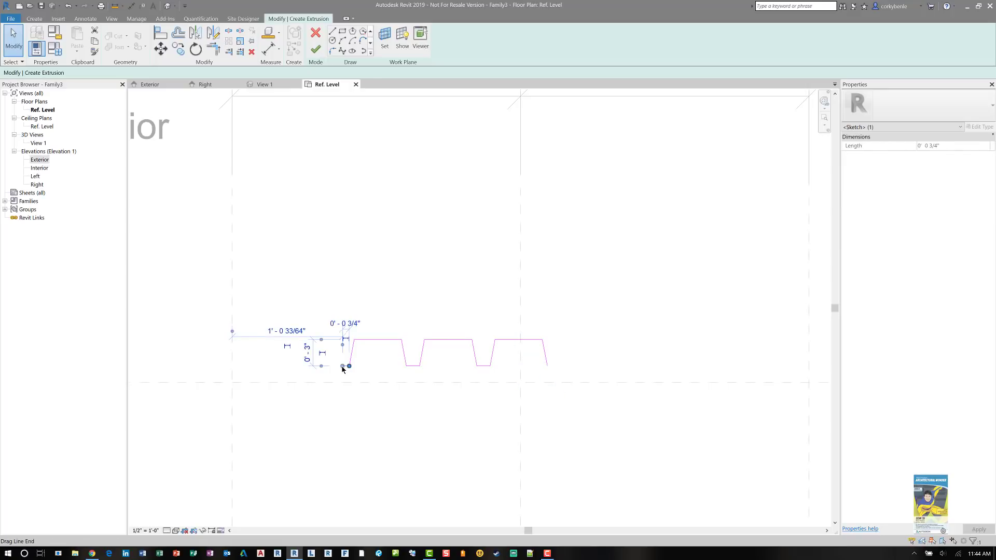
pyautogui.press('Delete')
# Move the remaining profile (MV) from its right endpoint onto the reference-plane intersection
pyautogui.moveTo(338, 313); pyautogui.dragTo(552, 374)
pyautogui.press('m')
pyautogui.press('v')
pyautogui.click(549, 367)
pyautogui.click(521, 383)
pyautogui.click(562, 426)
pyautogui.scroll(-2, 562, 427)
pyautogui.scroll(2, 514, 398)
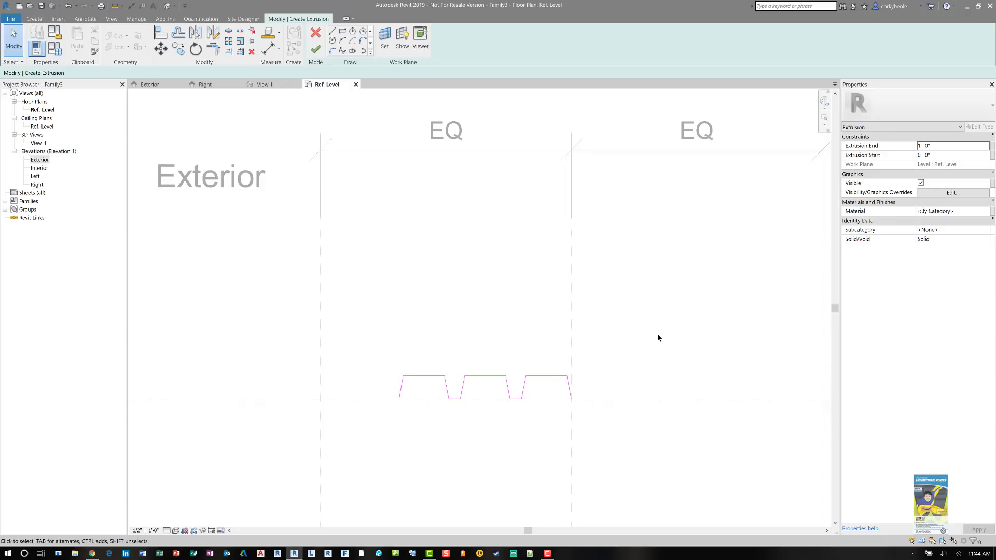
pyautogui.scroll(2, 351, 368)
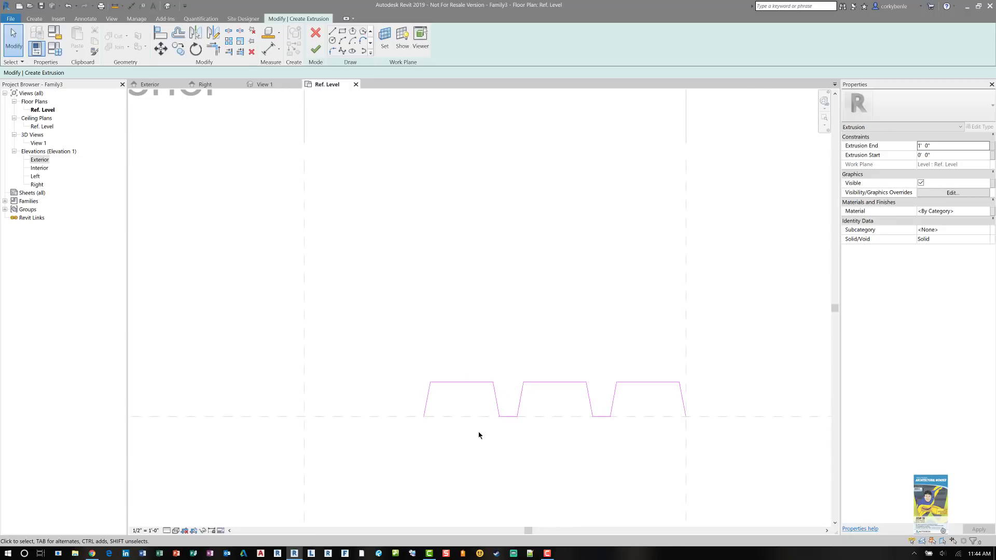
# Copy two ribs to the profile's left end, giving five trapezoids
pyautogui.moveTo(401, 363); pyautogui.dragTo(597, 449)
pyautogui.keyDown('ctrl'); pyautogui.click(591, 419); pyautogui.keyUp('ctrl')
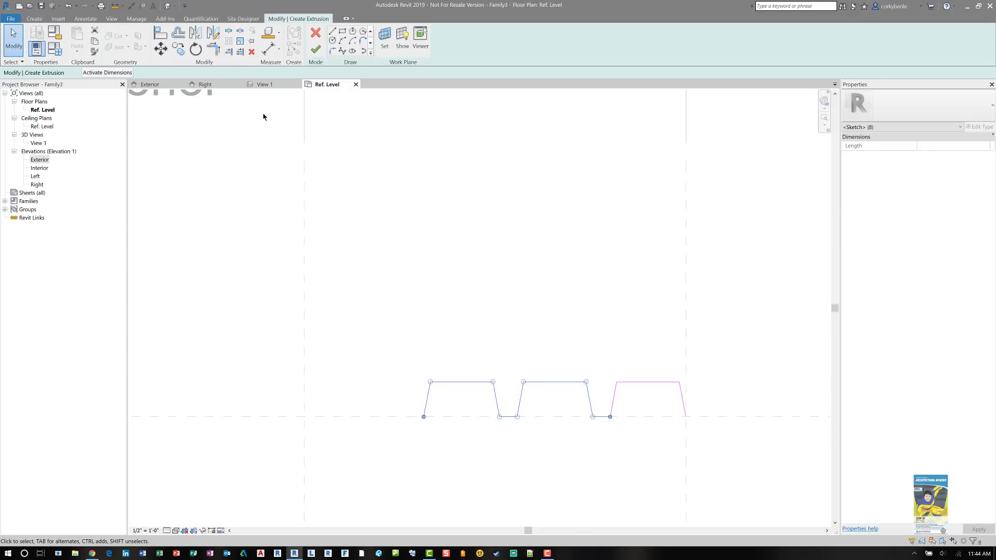
pyautogui.click(178, 49)
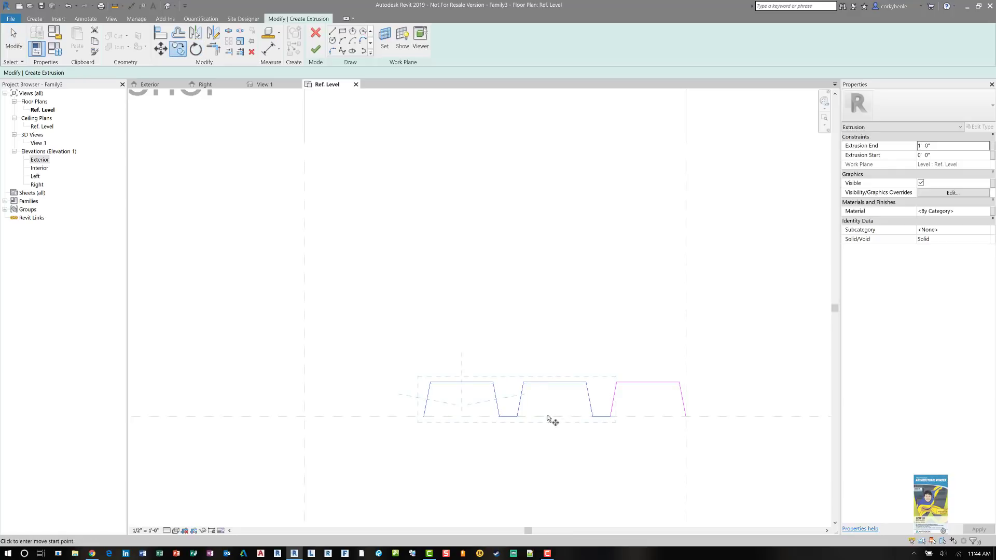
pyautogui.click(610, 417)
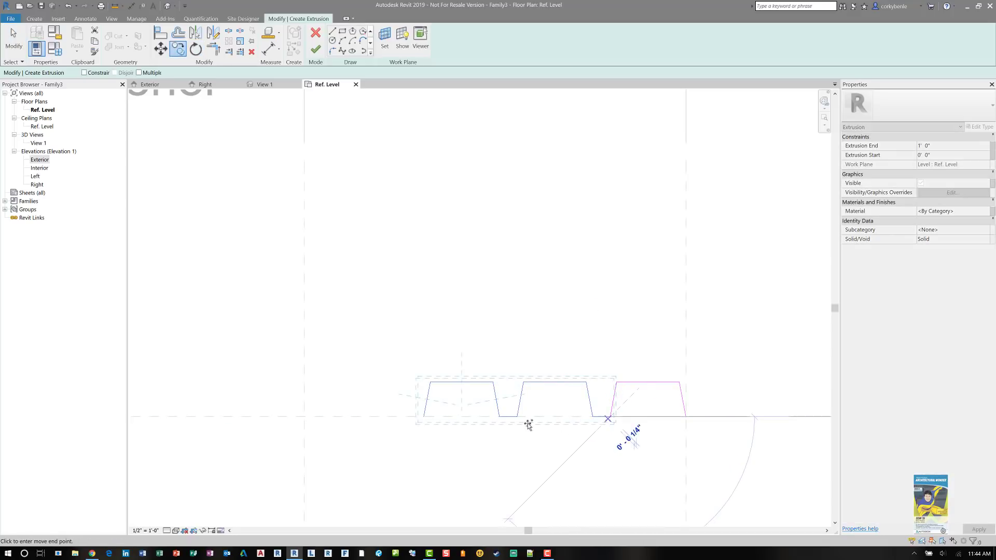
pyautogui.click(424, 417)
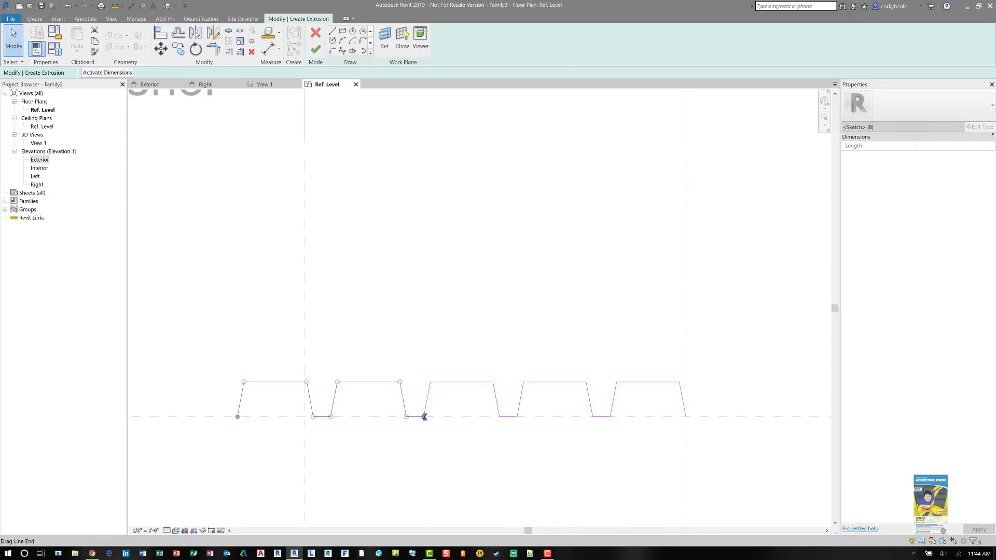
pyautogui.click(386, 316)
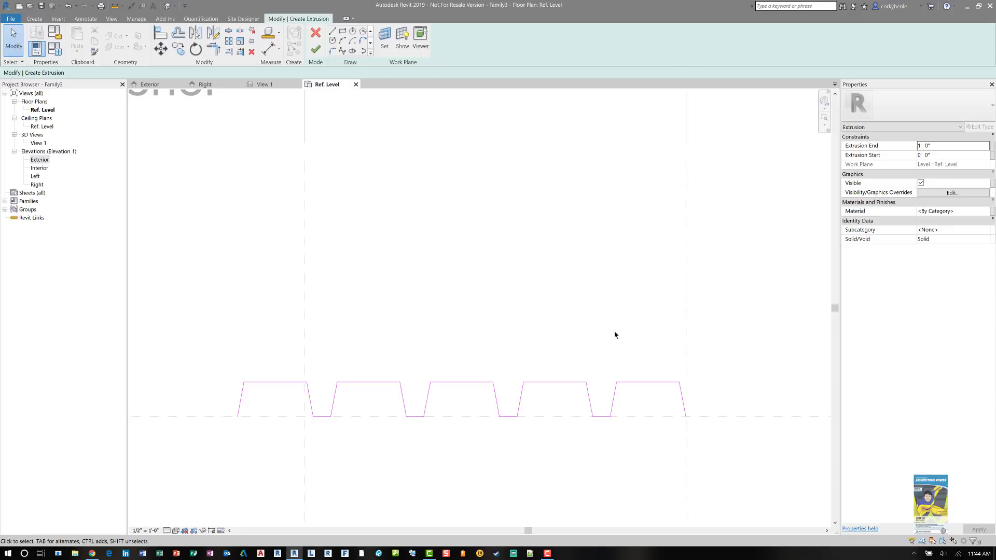
# Shift the whole five-rib profile to the right along the reference line
pyautogui.moveTo(208, 366); pyautogui.dragTo(705, 440)
pyautogui.click(689, 446)
pyautogui.press('m')
pyautogui.press('v')
pyautogui.click(592, 416)
pyautogui.click(685, 417)
pyautogui.click(736, 468)
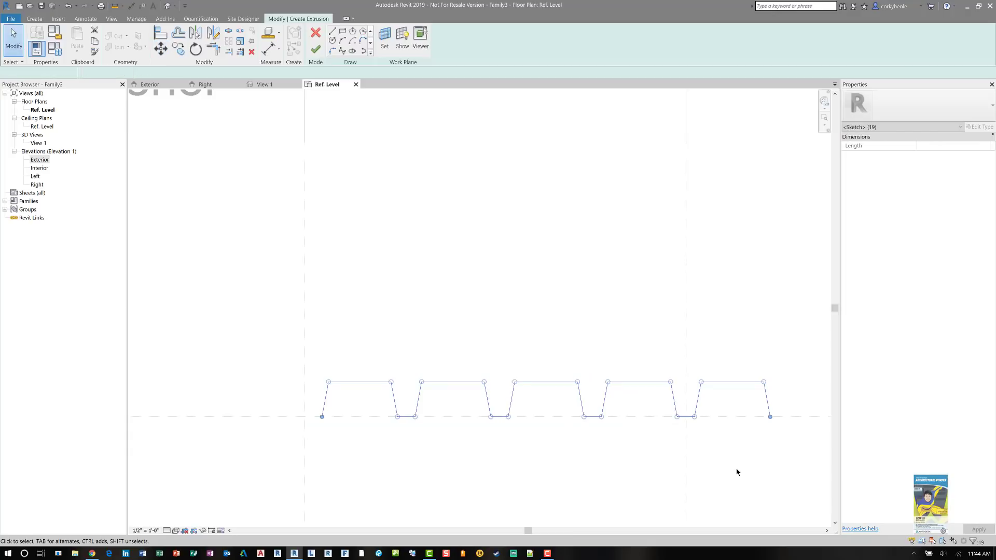
# Delete the rightmost rib and stretch the right end line to the reference-plane intersection
pyautogui.moveTo(693, 445); pyautogui.dragTo(782, 348)
pyautogui.press('Delete')
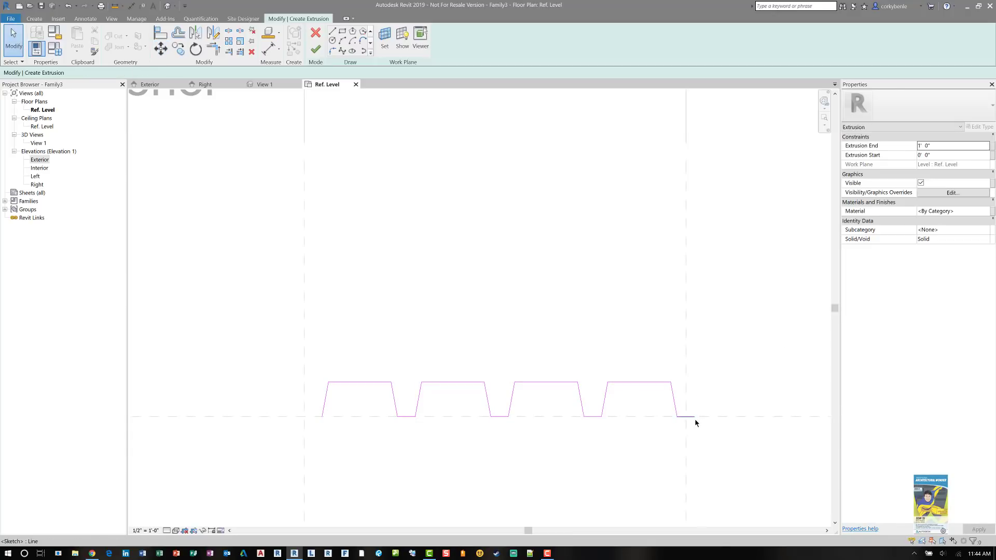
pyautogui.scroll(4, 693, 418)
pyautogui.click(693, 413)
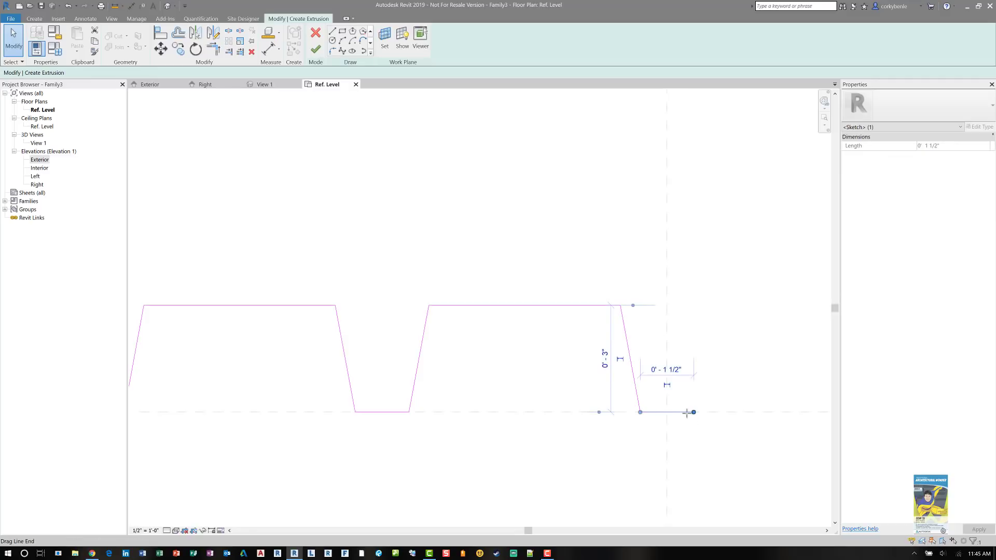
pyautogui.moveTo(694, 412); pyautogui.dragTo(668, 412)
pyautogui.click(694, 440)
# Draw a short flat line extending the profile's left end to the reference-plane intersection
pyautogui.scroll(-3, 669, 436)
pyautogui.moveTo(533, 432); pyautogui.dragTo(677, 414, button='middle')
pyautogui.scroll(-2, 677, 415)
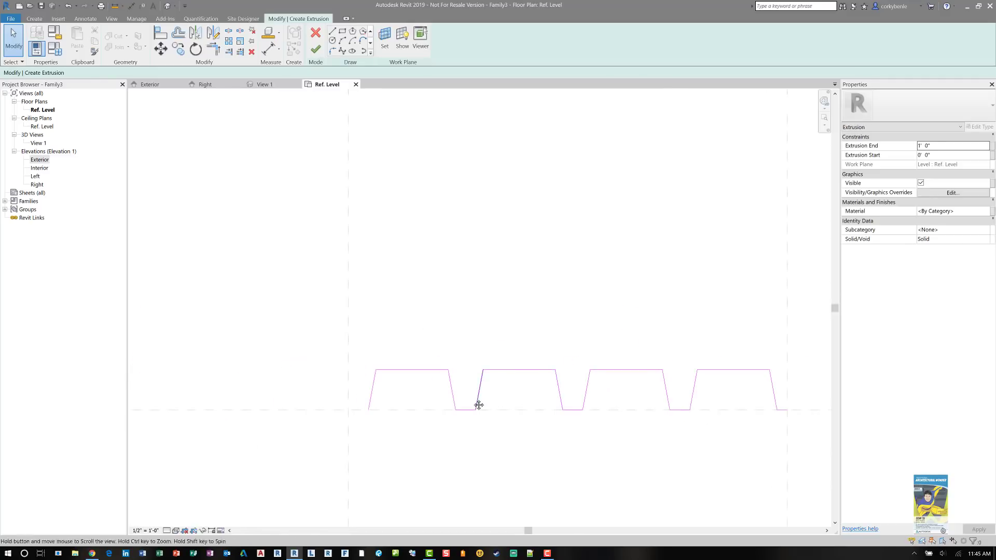
pyautogui.moveTo(471, 405); pyautogui.dragTo(414, 402, button='middle')
pyautogui.scroll(1, 384, 406)
pyautogui.scroll(1, 384, 406)
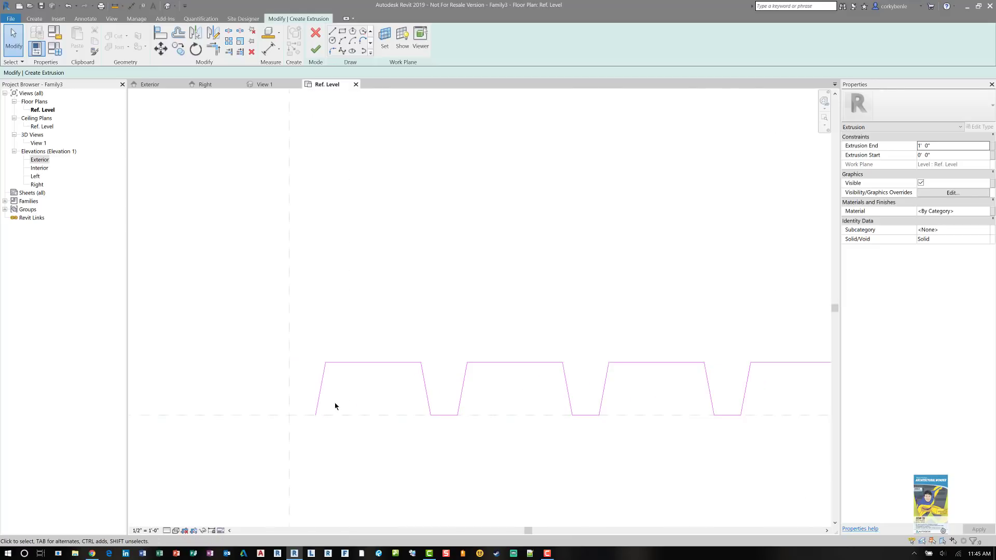
pyautogui.click(331, 31)
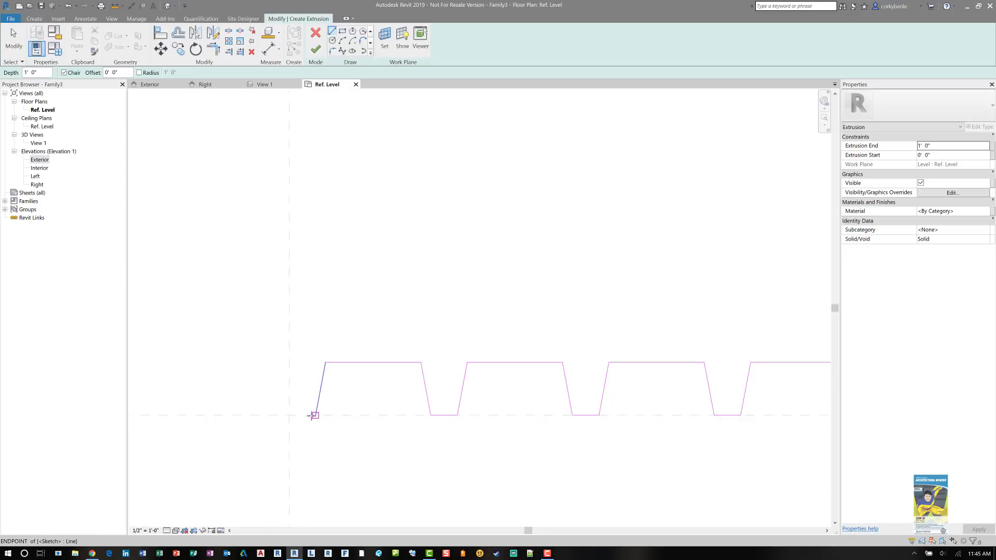
pyautogui.click(289, 414)
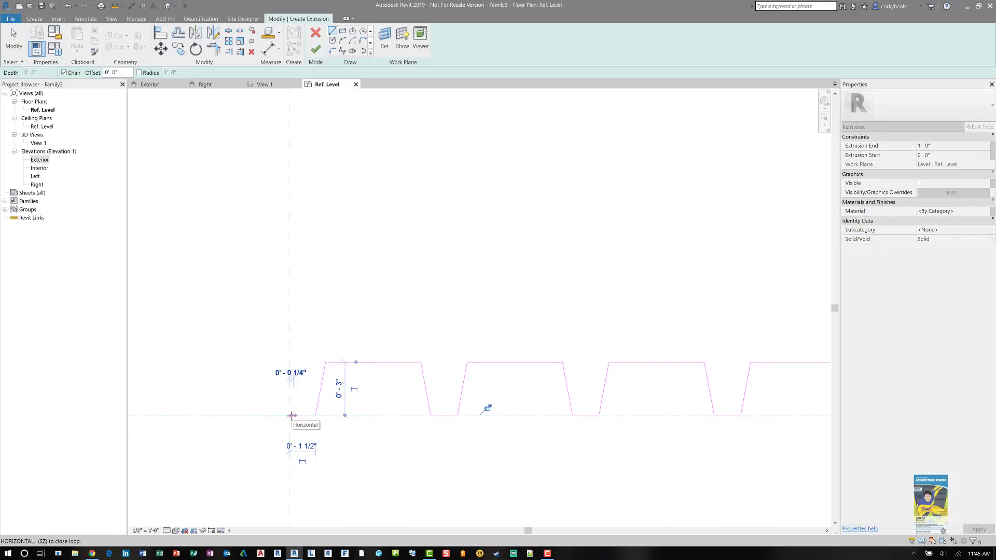
pyautogui.click(315, 415)
pyautogui.press('Escape')
pyautogui.press('Escape')
pyautogui.press('a')
pyautogui.press('l')
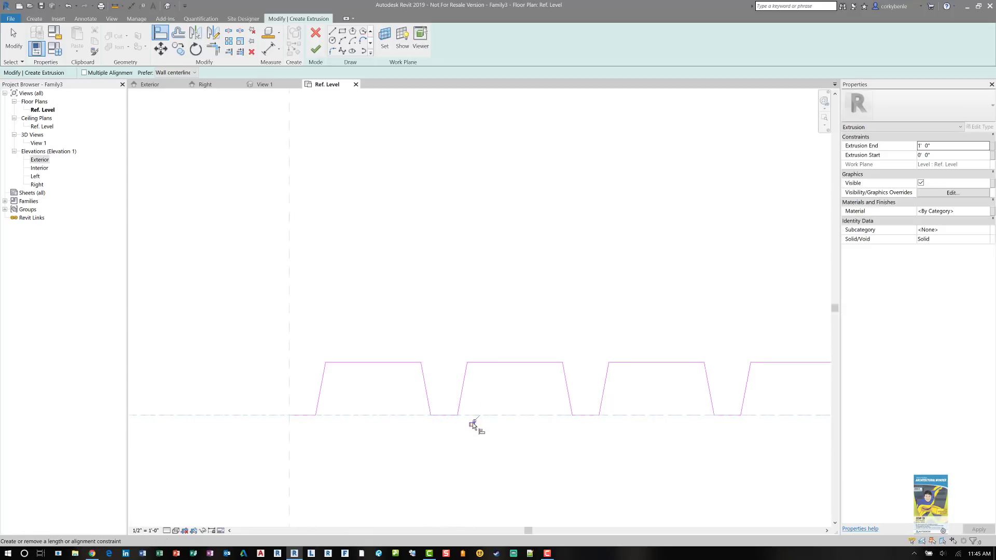
# Lock the profile baseline's alignment to the horizontal reference plane and exit Align
pyautogui.click(473, 425)
pyautogui.moveTo(578, 454); pyautogui.dragTo(474, 449, button='middle')
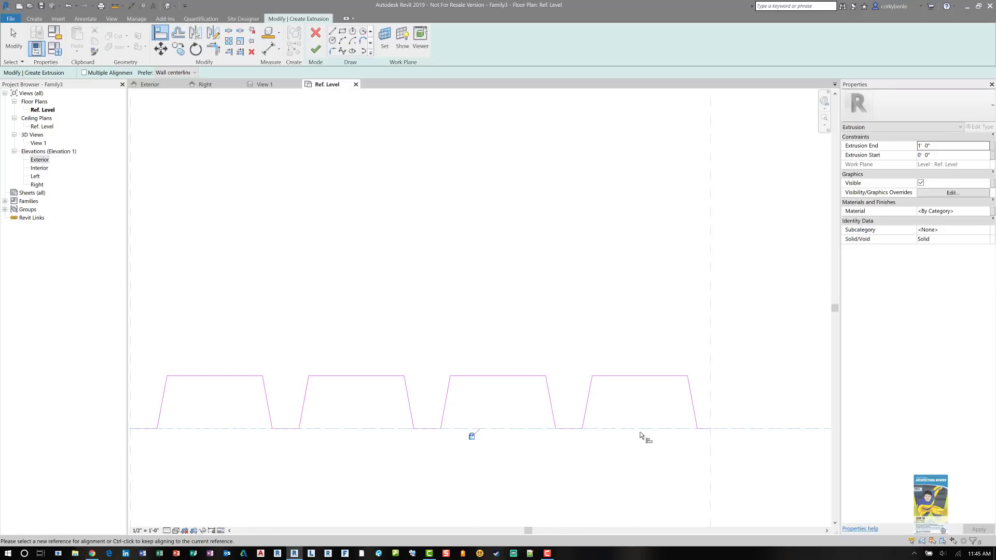
pyautogui.click(473, 437)
pyautogui.click(22, 54)
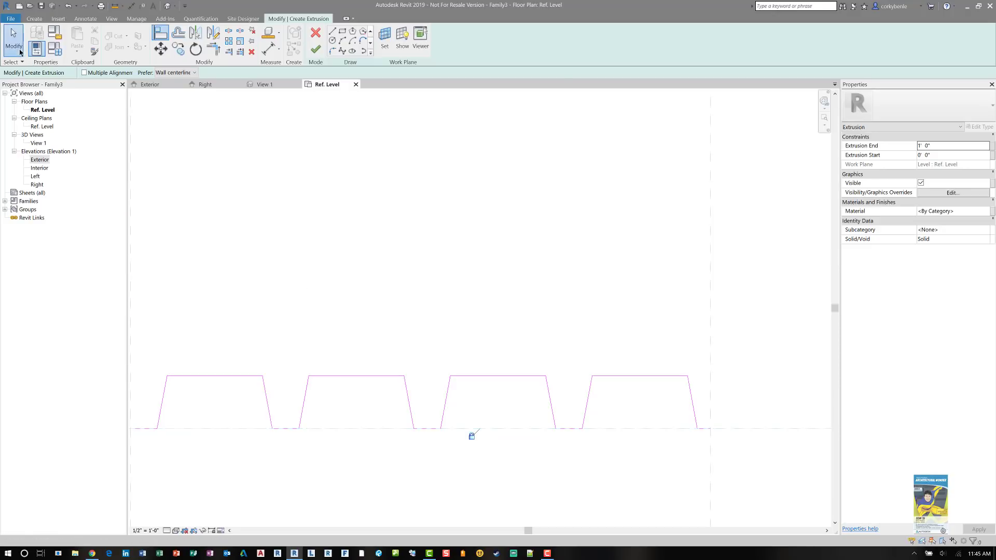
pyautogui.scroll(-3, 358, 238)
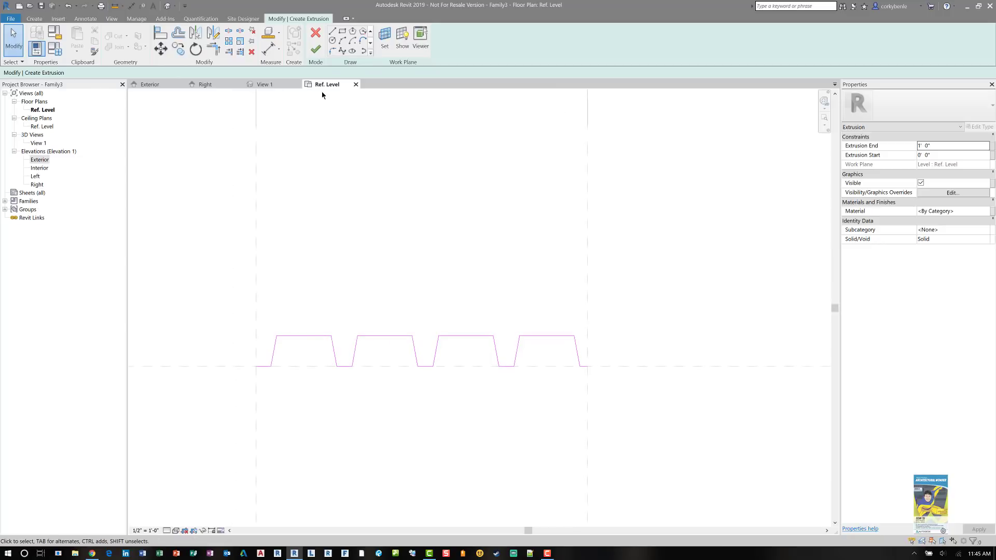
# Create a 1/8" offset copy of the whole trapezoid chain with Pick Lines
pyautogui.click(370, 54)
pyautogui.click(285, 61)
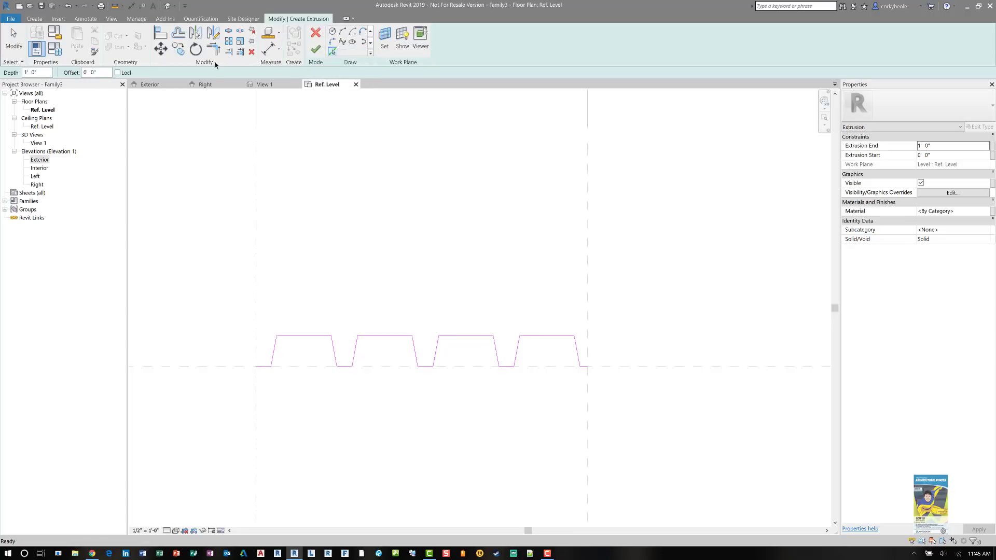
pyautogui.doubleClick(95, 75)
pyautogui.write('1/8"')
pyautogui.press('Return')
pyautogui.moveTo(384, 323); pyautogui.dragTo(382, 301, button='middle')
pyautogui.scroll(3, 405, 293)
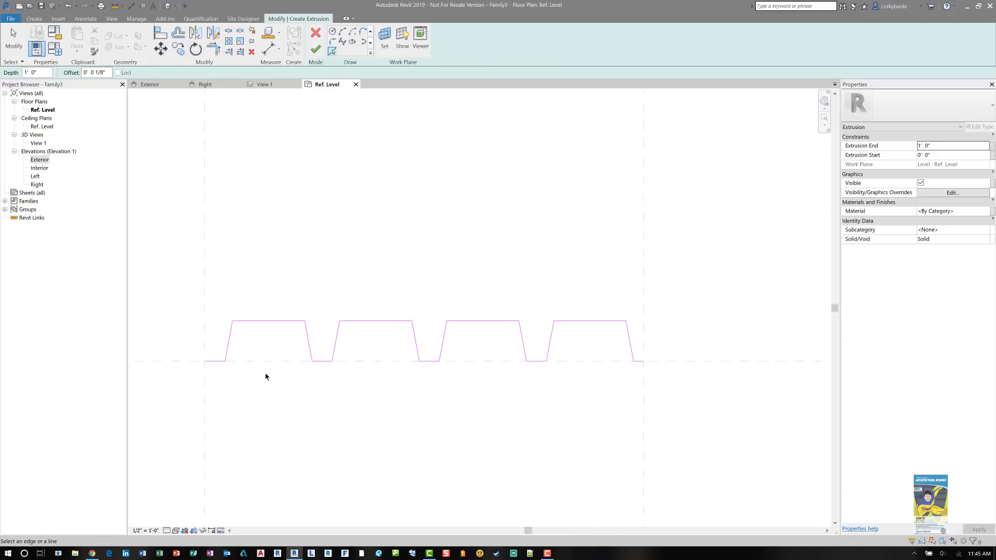
pyautogui.press('Tab')
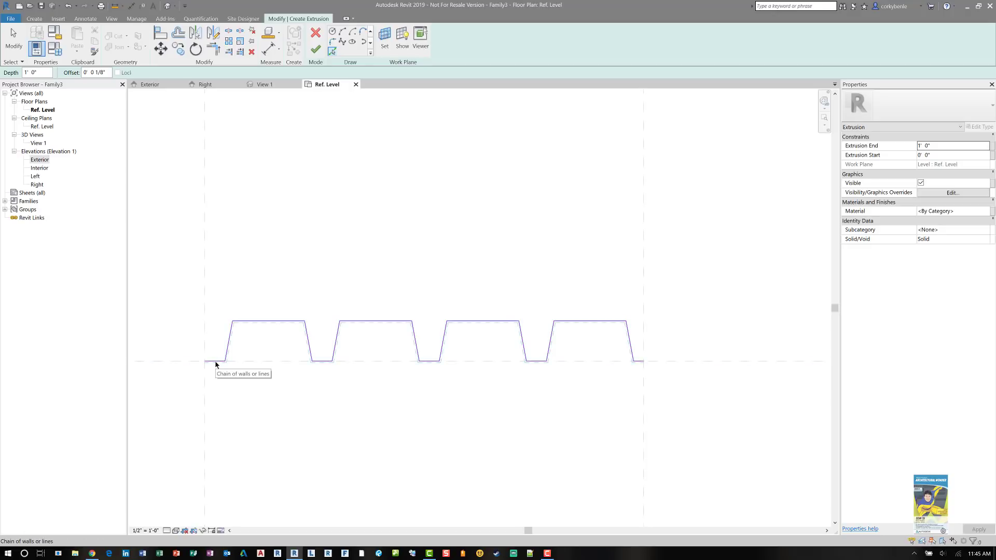
pyautogui.click(215, 361)
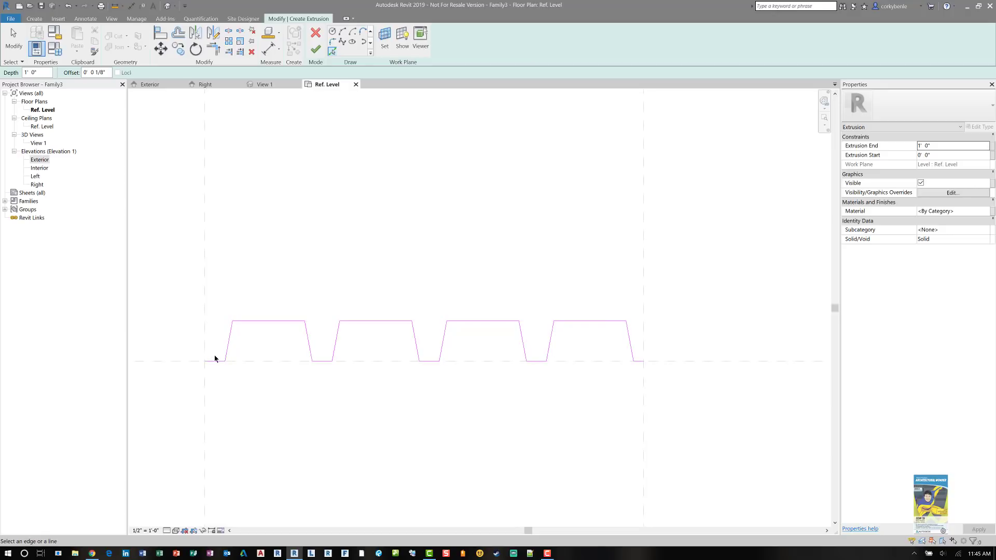
pyautogui.press('Tab')
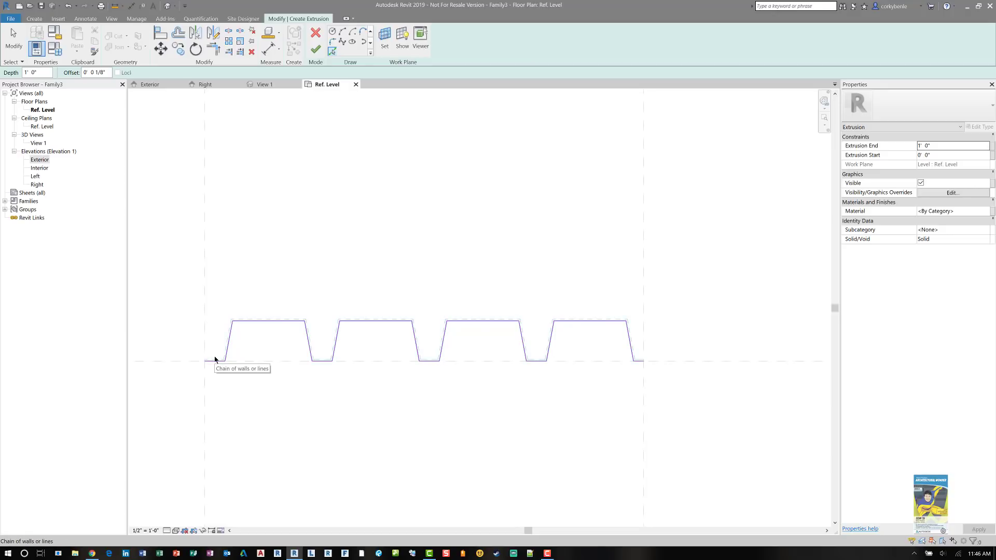
pyautogui.click(215, 358)
pyautogui.click(20, 55)
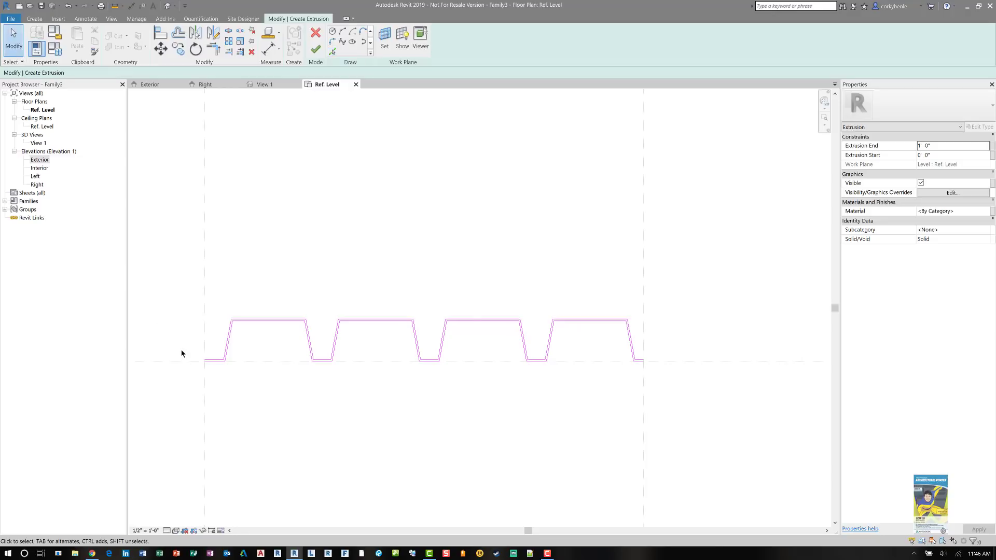
pyautogui.scroll(5, 187, 355)
pyautogui.scroll(3, 226, 374)
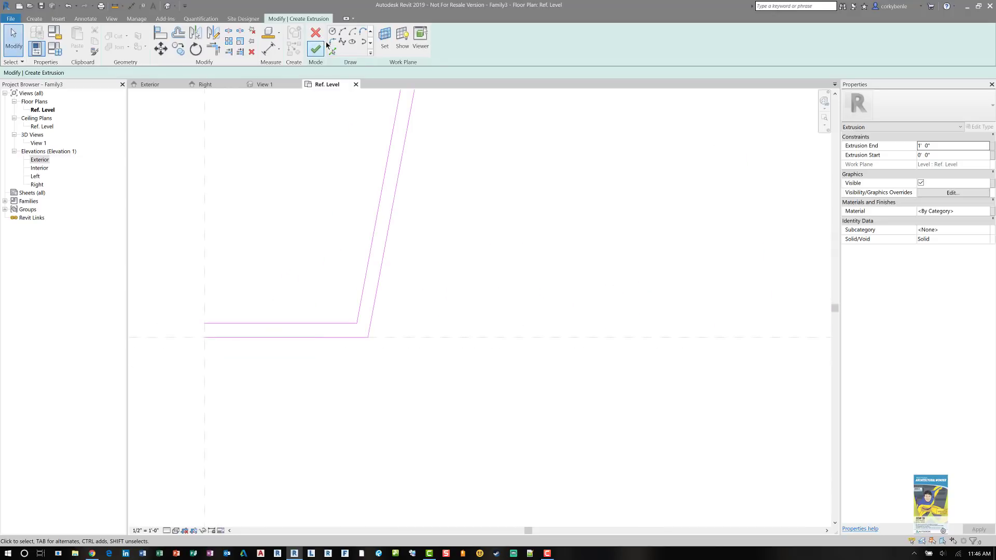
# Draw short closing lines joining the two outlines at the left and right ends
pyautogui.click(370, 31)
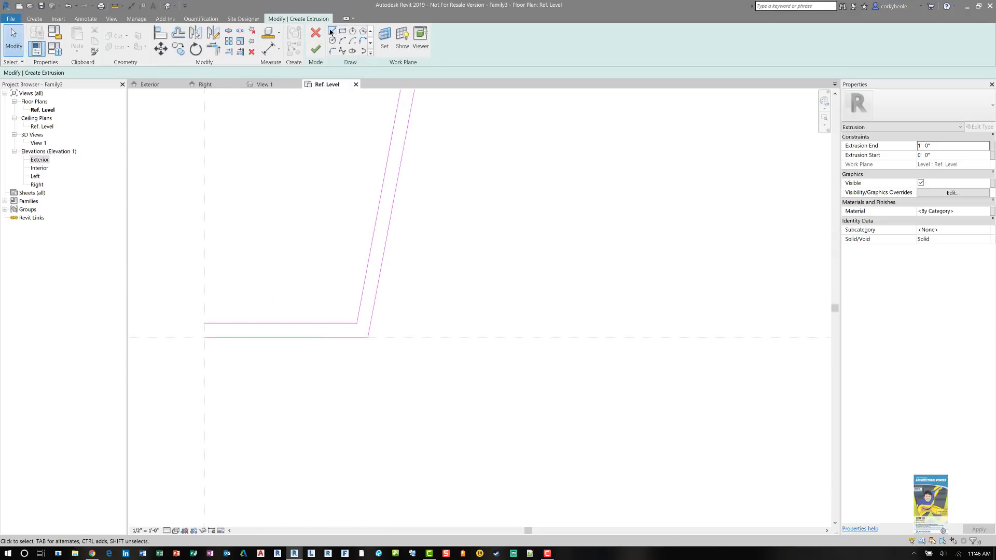
pyautogui.click(332, 31)
pyautogui.click(204, 322)
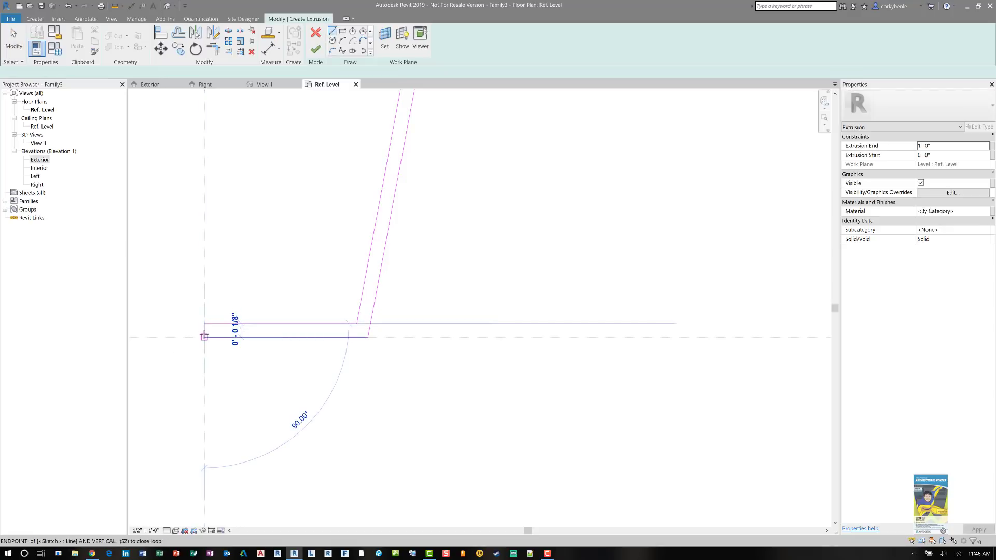
pyautogui.press('Escape')
pyautogui.scroll(-2, 280, 369)
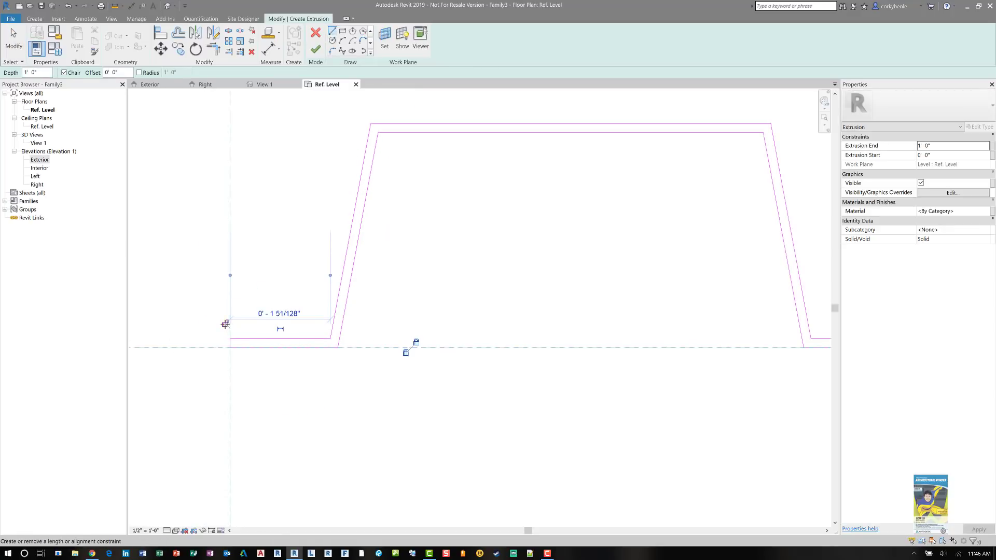
pyautogui.scroll(-2, 362, 351)
pyautogui.moveTo(632, 362); pyautogui.dragTo(333, 383, button='middle')
pyautogui.scroll(-2, 466, 369)
pyautogui.moveTo(467, 368); pyautogui.dragTo(278, 392, button='middle')
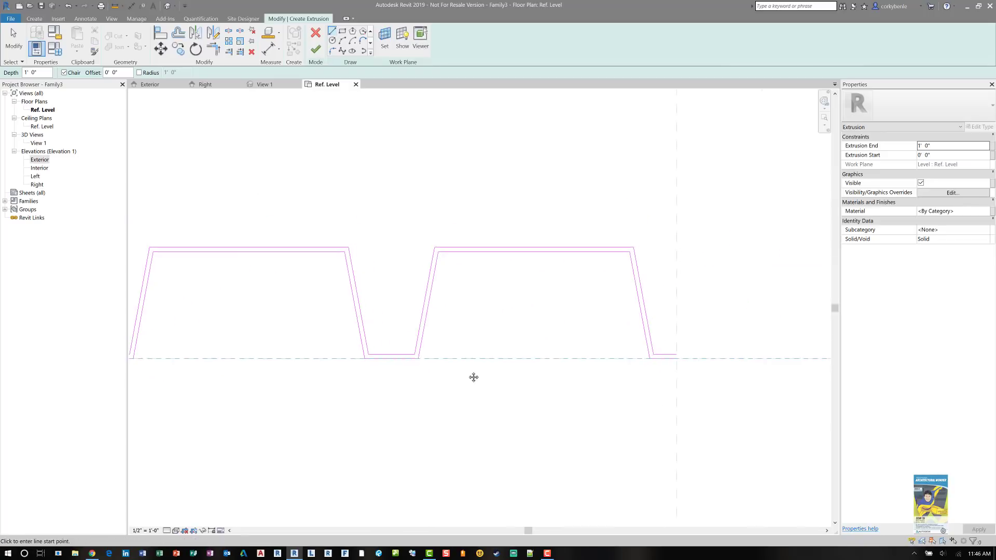
pyautogui.scroll(5, 556, 329)
pyautogui.moveTo(520, 356); pyautogui.dragTo(485, 366, button='middle')
pyautogui.click(483, 353)
pyautogui.press('Escape')
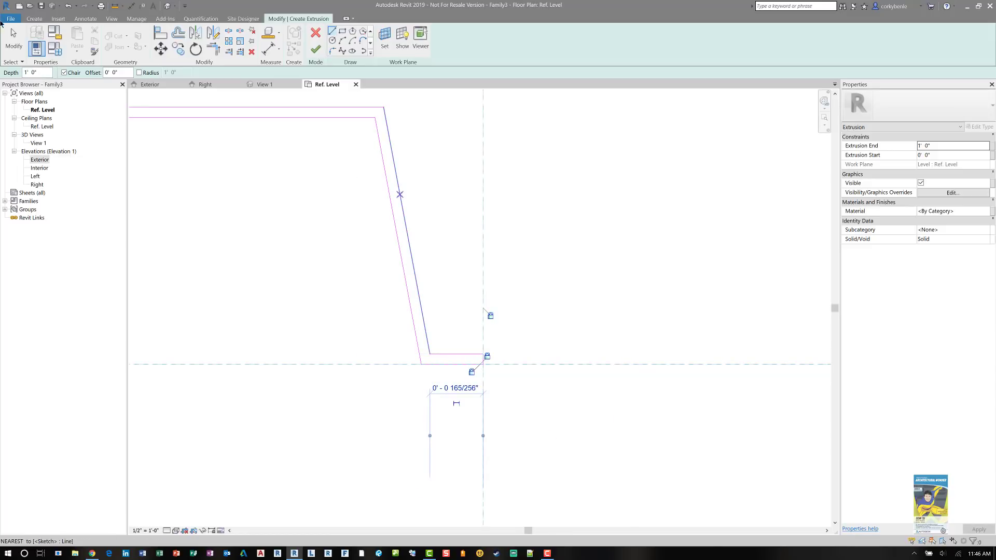
pyautogui.click(14, 39)
# Check the short closing line at the profile's right end near the EQ dimensions
pyautogui.scroll(-3, 373, 274)
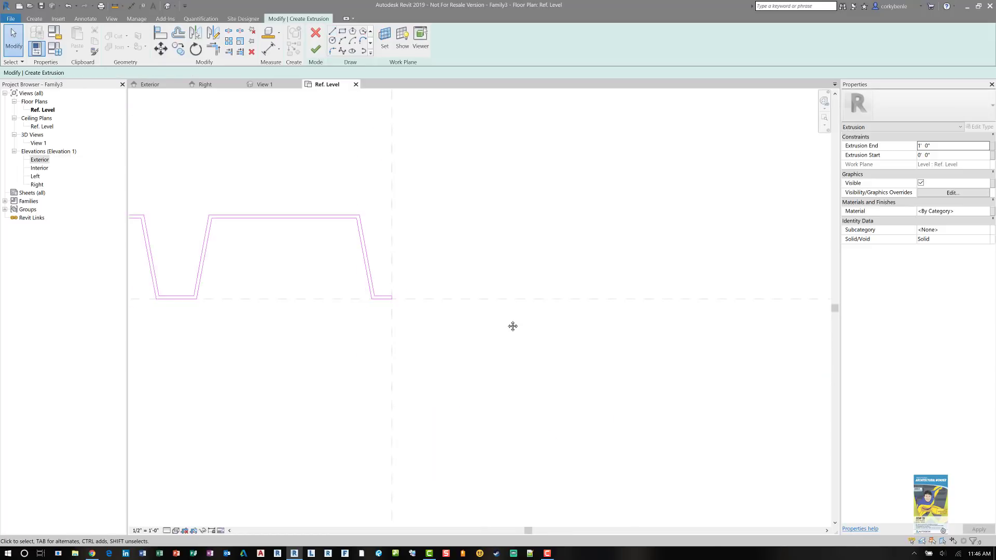
pyautogui.scroll(-3, 659, 391)
pyautogui.scroll(-2, 661, 364)
pyautogui.moveTo(610, 371); pyautogui.dragTo(569, 402, button='middle')
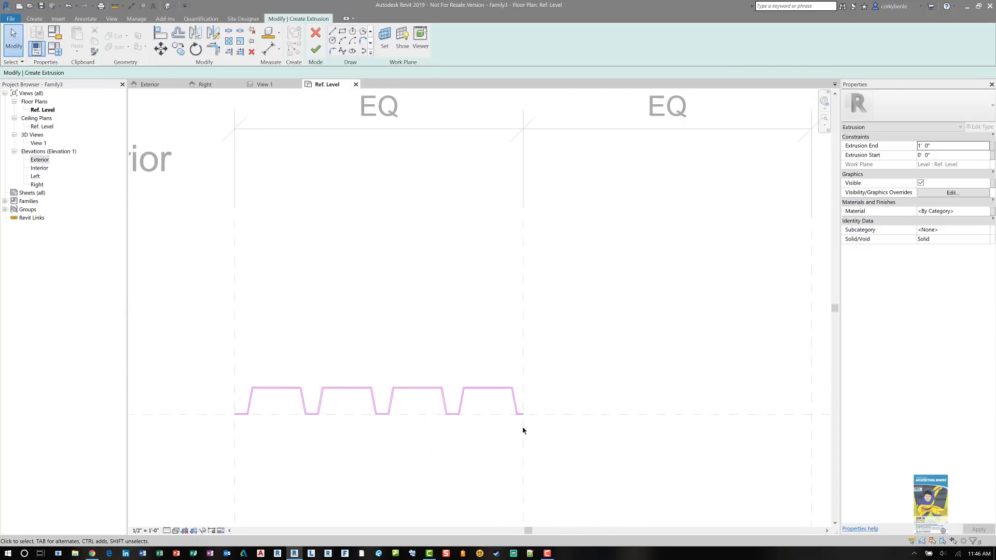
pyautogui.scroll(5, 523, 418)
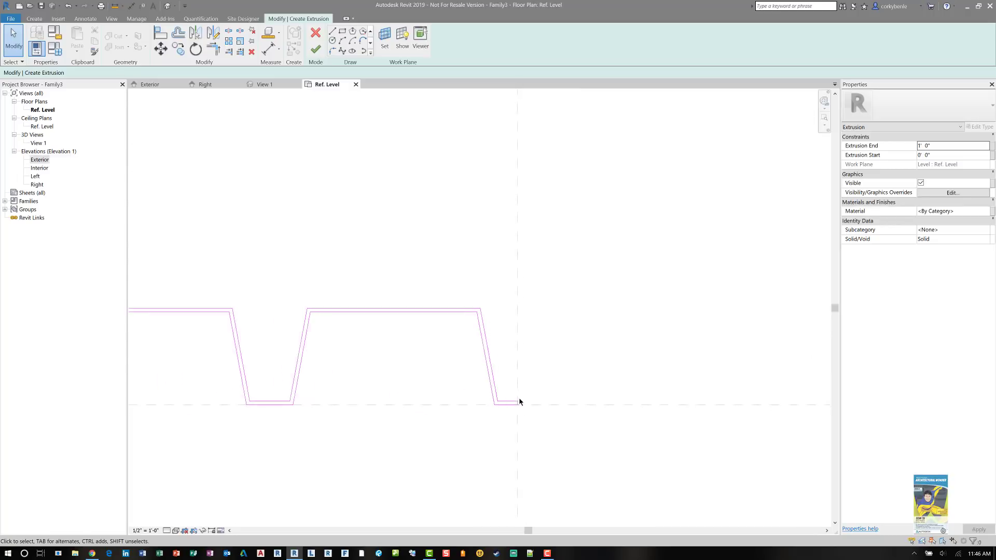
pyautogui.click(530, 422)
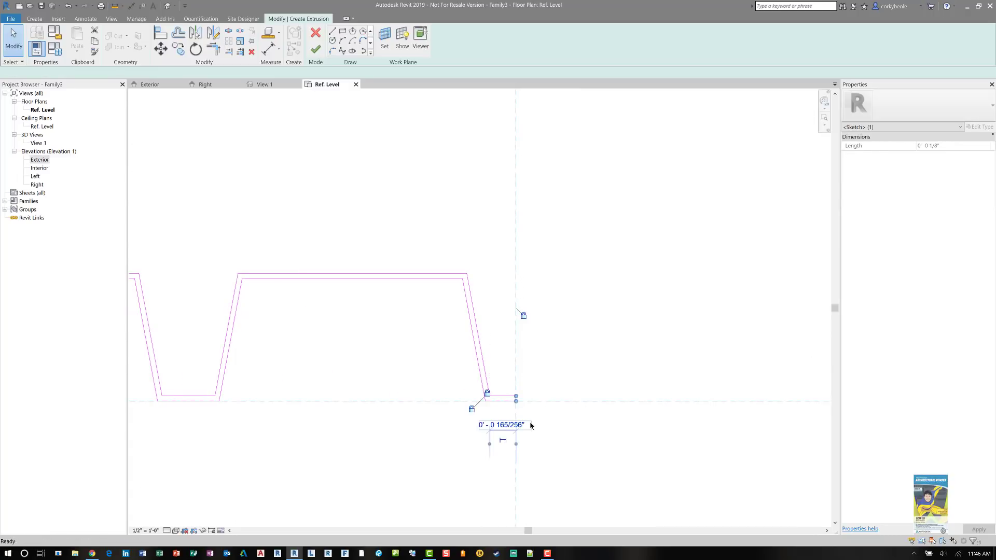
pyautogui.press('Escape')
pyautogui.scroll(-4, 530, 425)
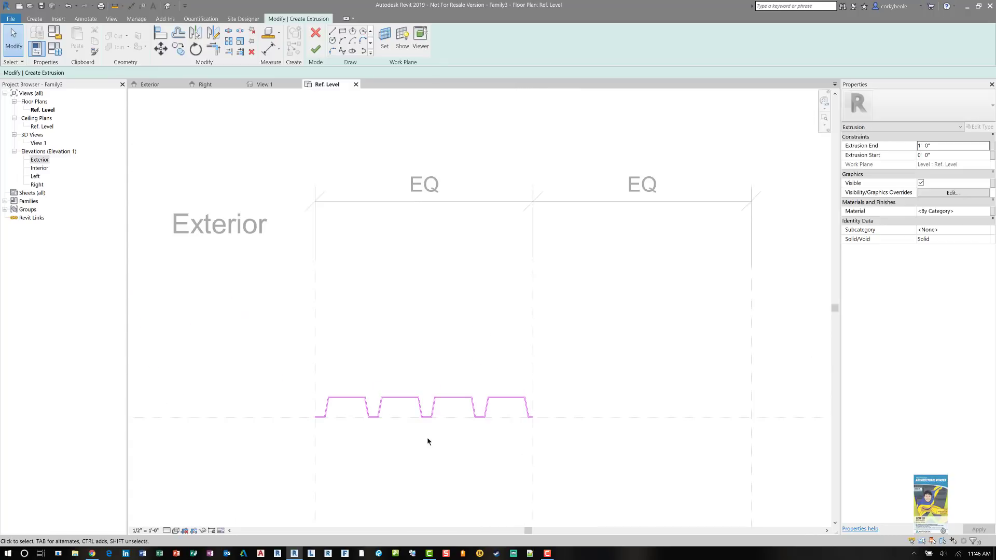
# Mirror all 35 profile lines across the centre reference plane
pyautogui.moveTo(295, 455)
pyautogui.mouseDown()
pyautogui.moveTo(560, 409)
pyautogui.moveTo(569, 383)
pyautogui.mouseUp()
pyautogui.click(195, 33)
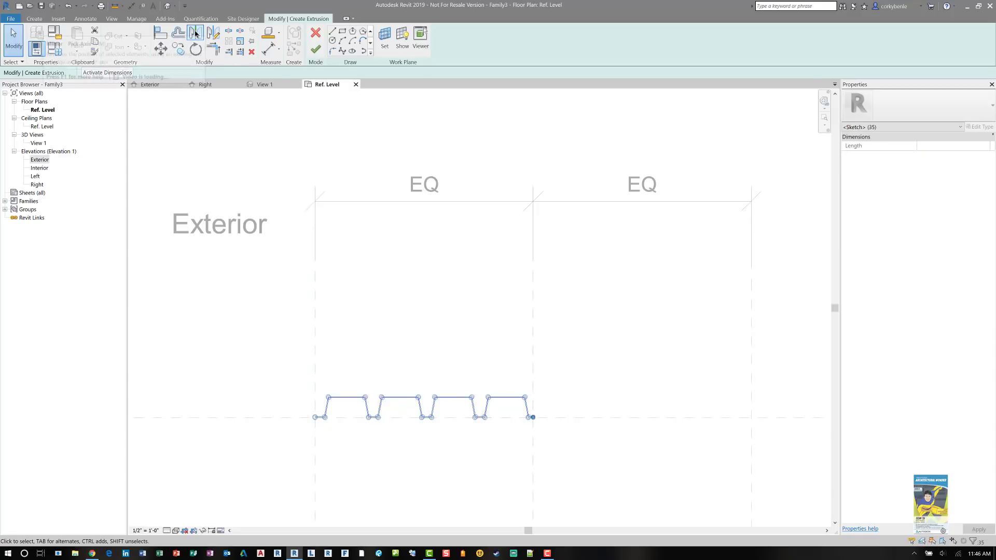
pyautogui.click(535, 319)
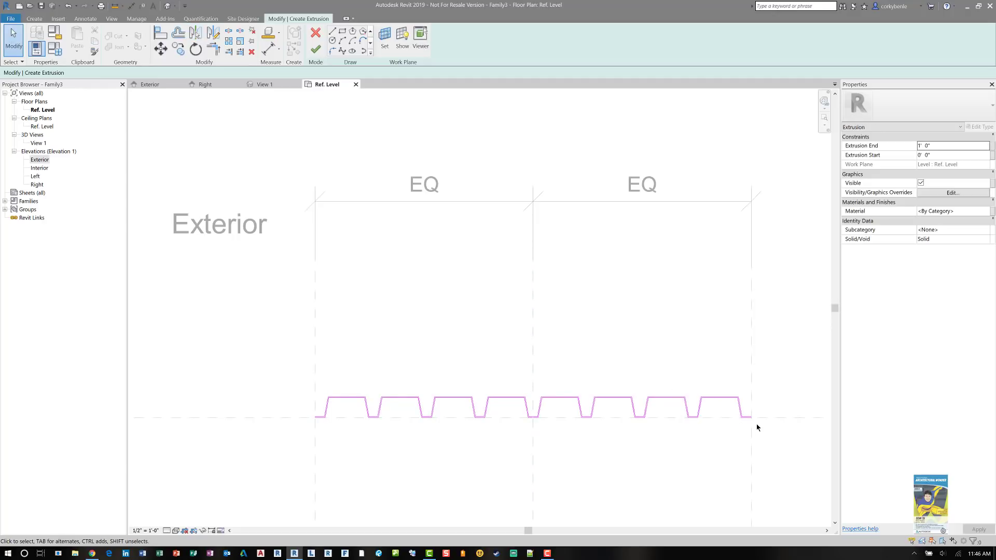
pyautogui.scroll(8, 758, 426)
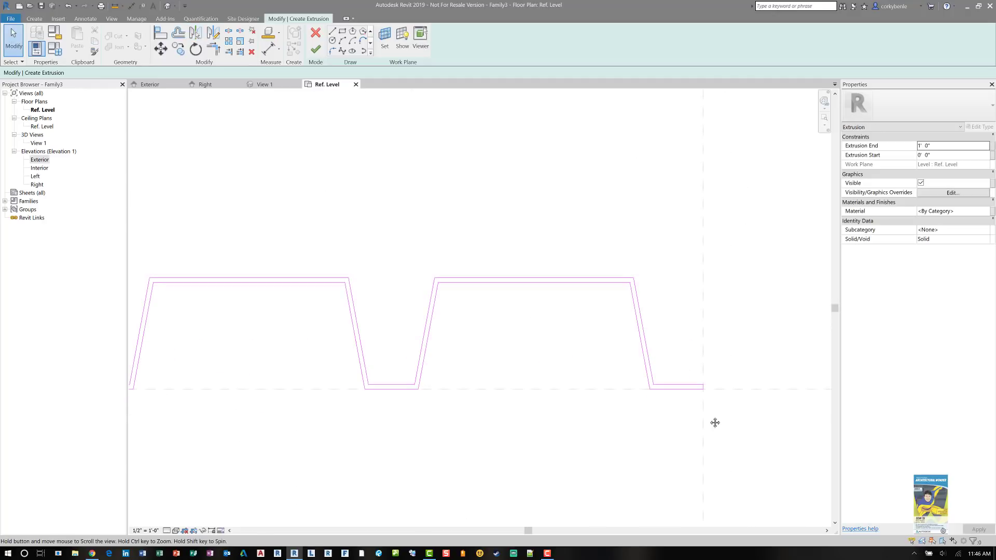
pyautogui.moveTo(712, 423); pyautogui.dragTo(663, 412, button='middle')
pyautogui.scroll(2, 663, 411)
pyautogui.press('a')
pyautogui.press('l')
pyautogui.scroll(3, 553, 338)
# Align the profile's end to the right reference plane and lock it
pyautogui.click(558, 371)
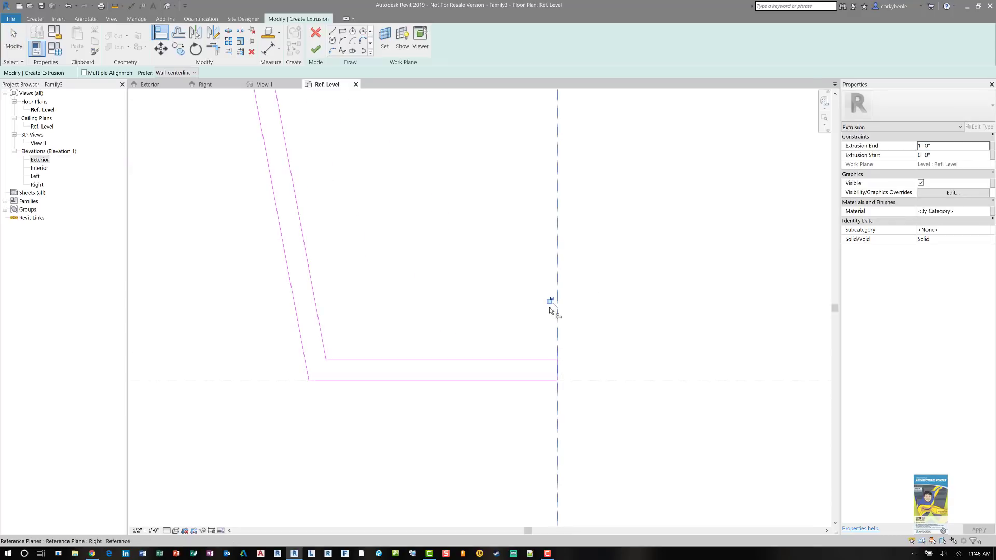
pyautogui.click(549, 302)
pyautogui.press('Escape')
pyautogui.press('Escape')
pyautogui.scroll(-3, 578, 327)
pyautogui.scroll(-3, 585, 337)
# Align the end and bottom sketch segments onto the horizontal reference line
pyautogui.press('a')
pyautogui.press('l')
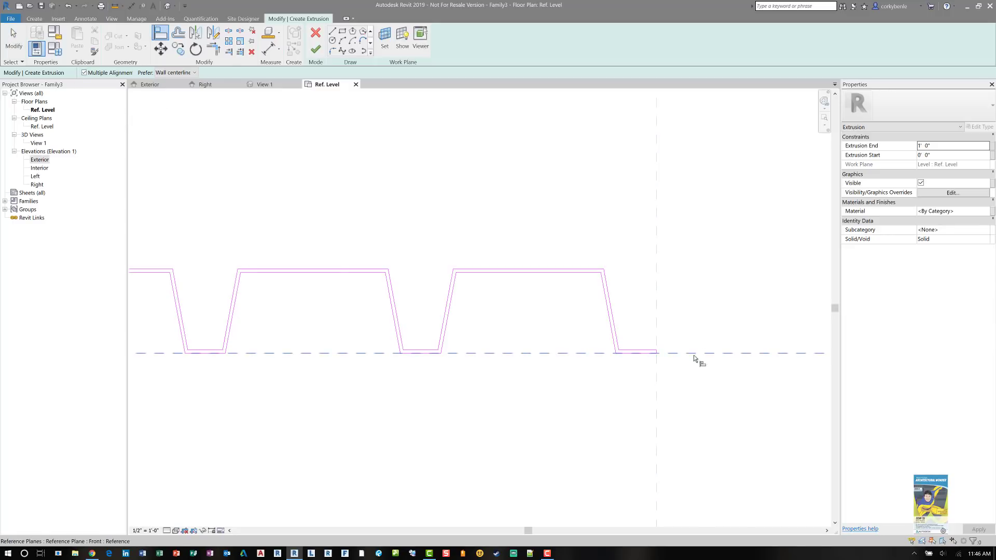
pyautogui.click(644, 358)
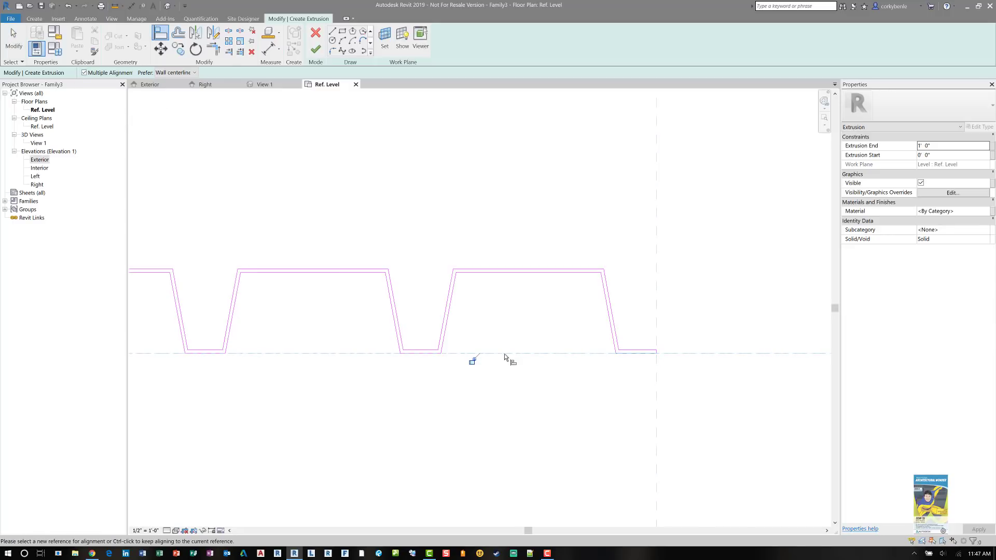
pyautogui.click(415, 357)
pyautogui.scroll(3, 640, 373)
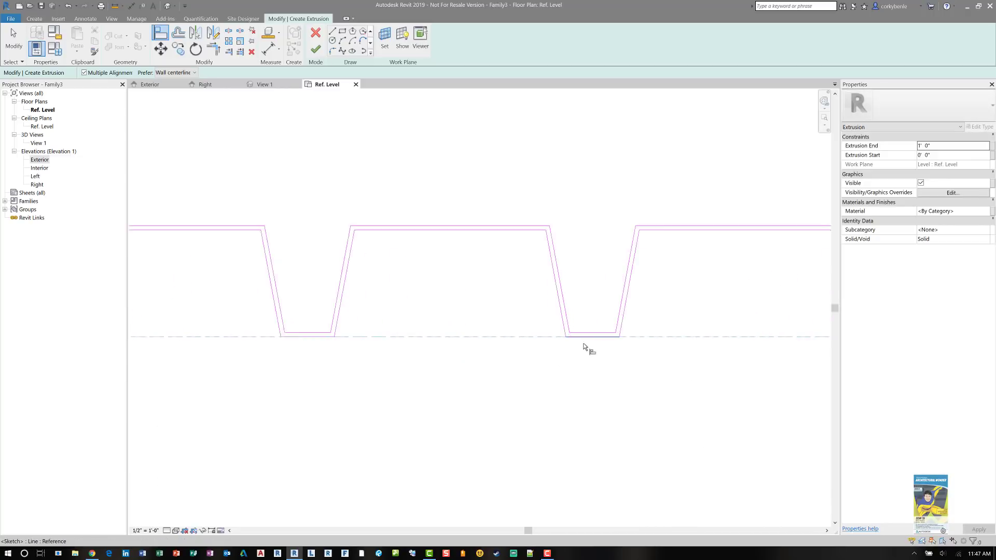
pyautogui.scroll(1, 584, 344)
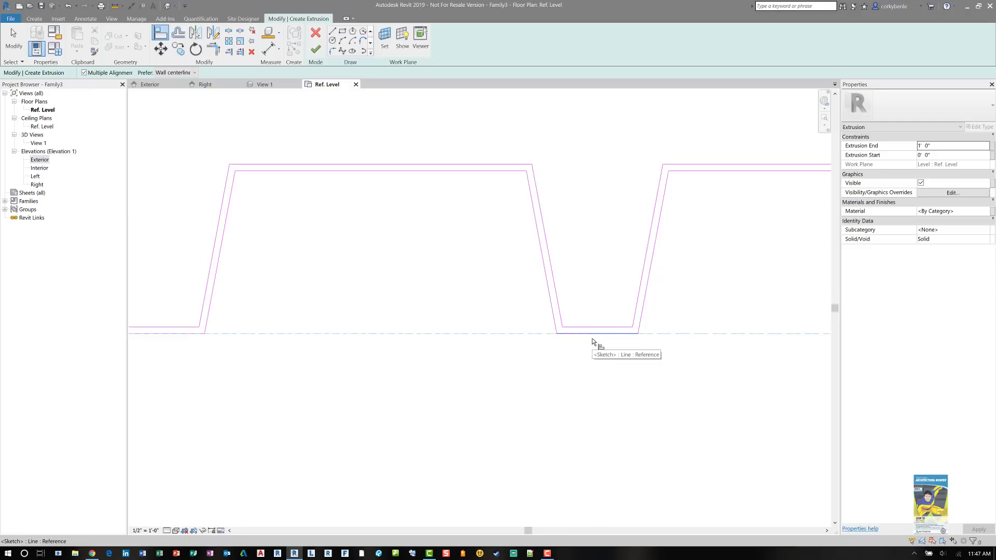
pyautogui.click(592, 338)
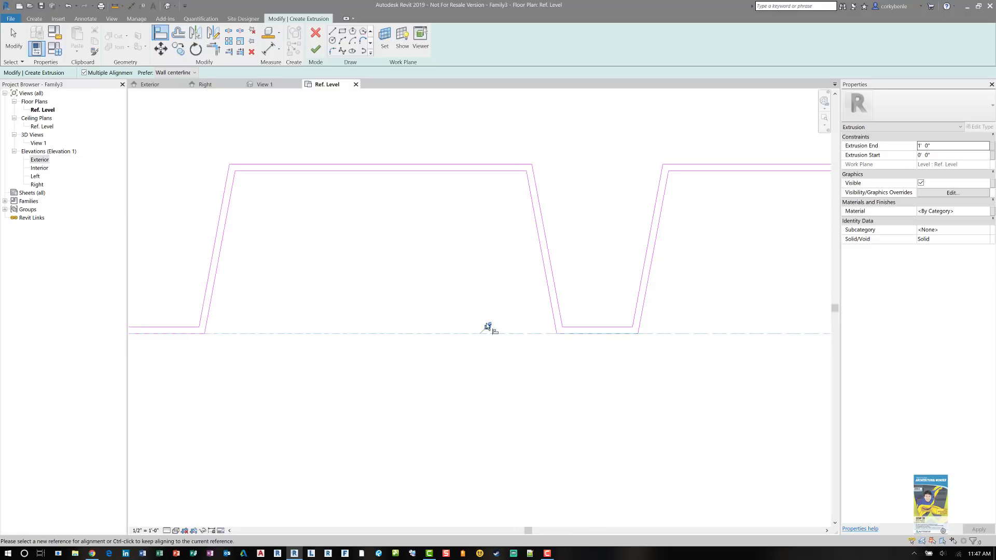
pyautogui.moveTo(503, 378); pyautogui.dragTo(493, 377, button='middle')
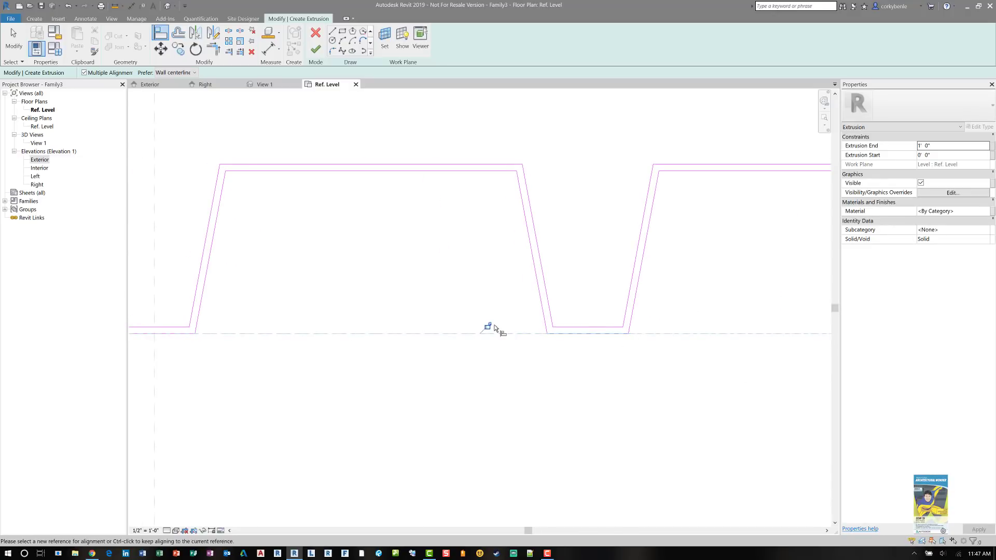
pyautogui.moveTo(436, 391); pyautogui.dragTo(858, 395, button='middle')
pyautogui.click(527, 326)
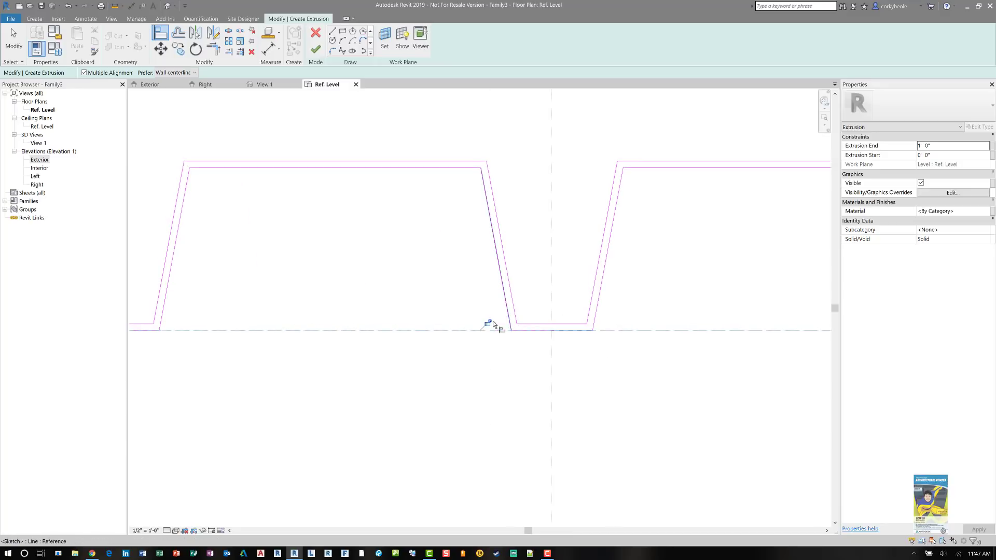
pyautogui.press('Escape')
pyautogui.press('Escape')
pyautogui.scroll(-5, 385, 312)
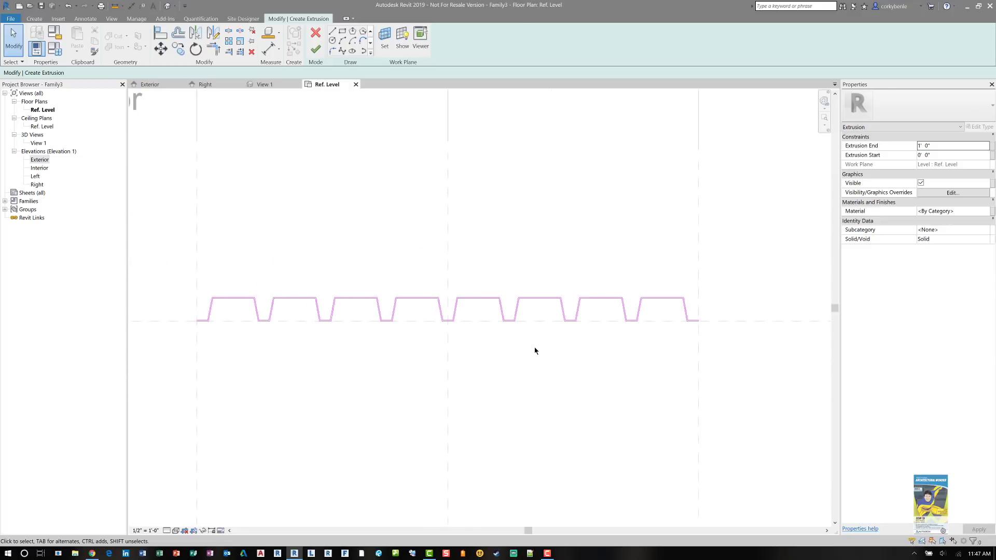
pyautogui.scroll(-2, 535, 350)
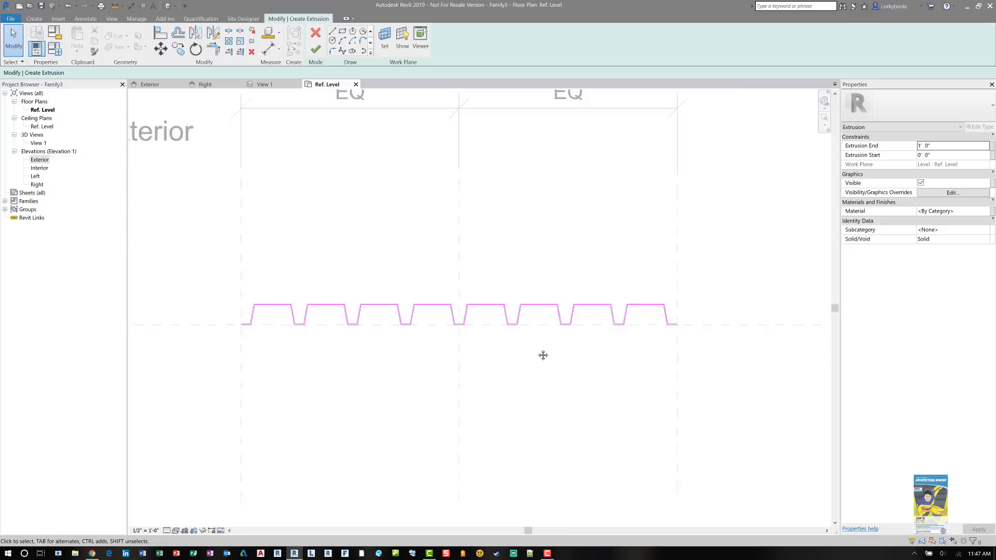
# Finish the extrusion sketch from the Exterior elevation view
pyautogui.doubleClick(40, 159)
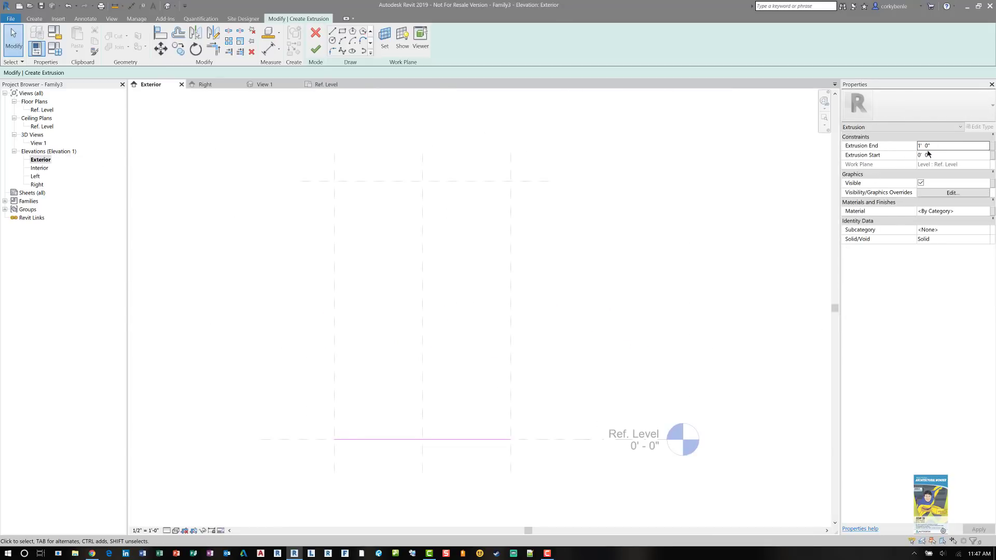
pyautogui.click(939, 149)
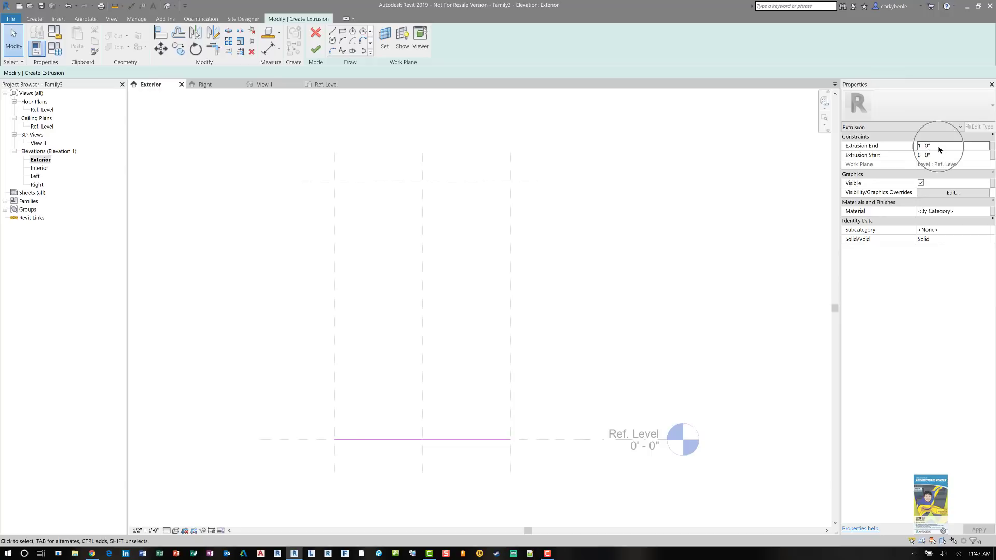
pyautogui.click(314, 50)
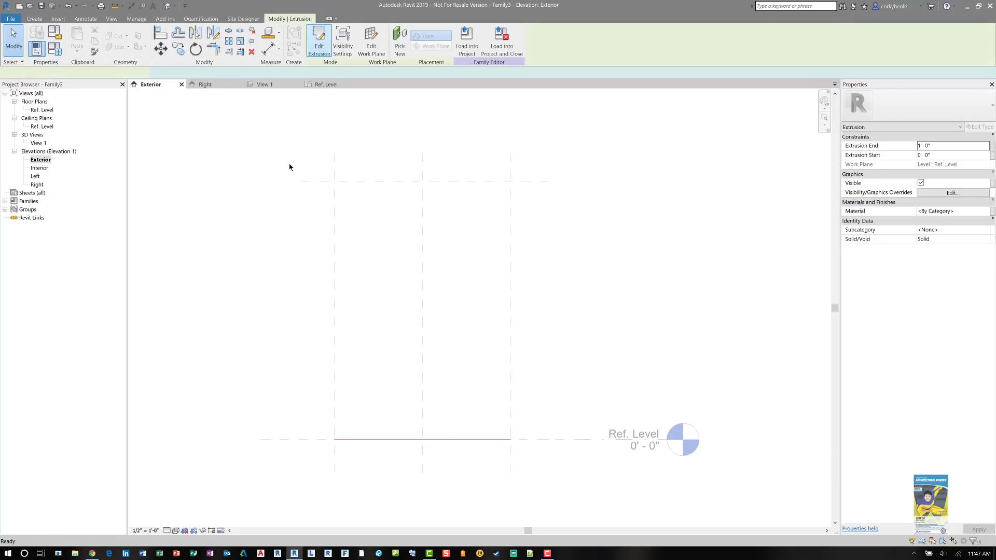
pyautogui.click(236, 262)
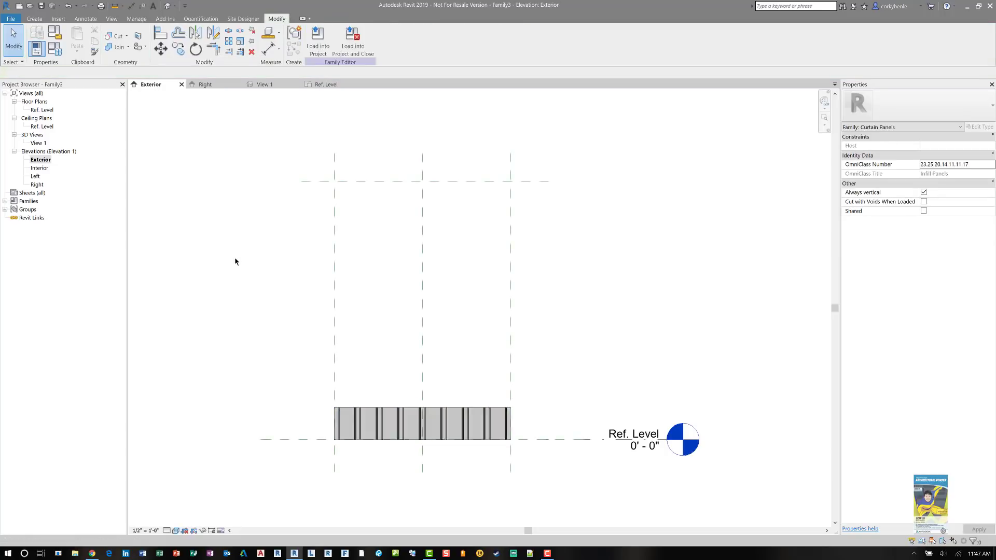
# Stretch the extrusion from Ref. Level up to the top reference plane
pyautogui.click(377, 411)
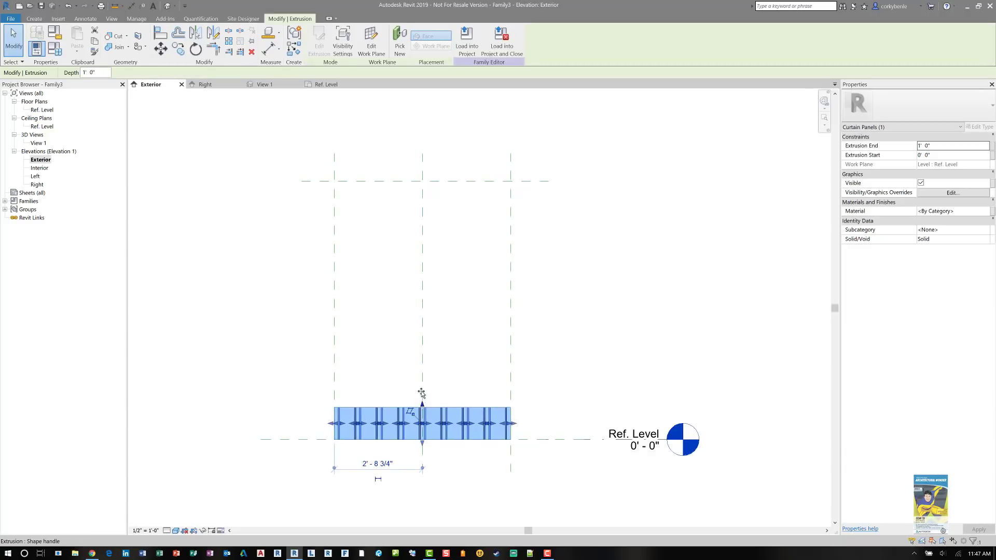
pyautogui.moveTo(421, 390); pyautogui.dragTo(431, 180)
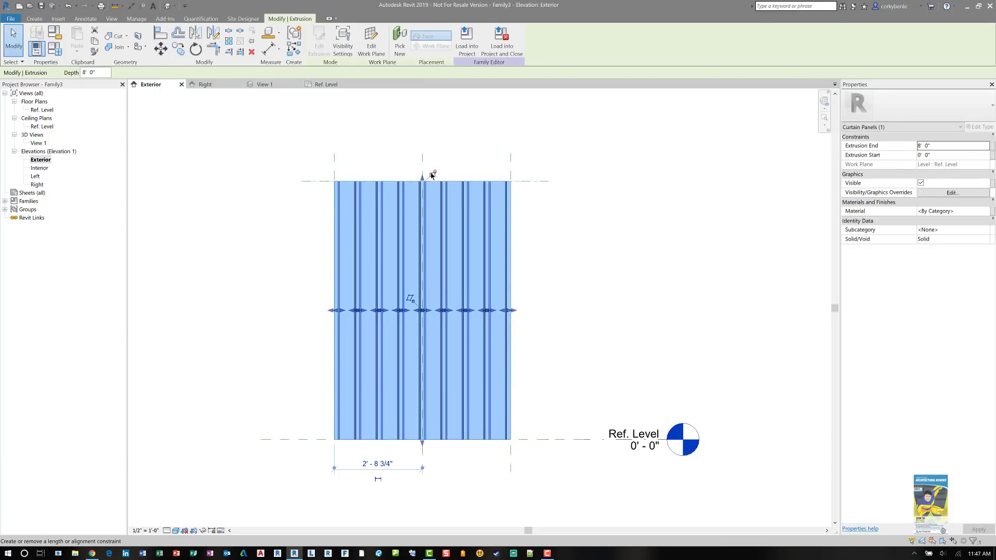
pyautogui.click(312, 352)
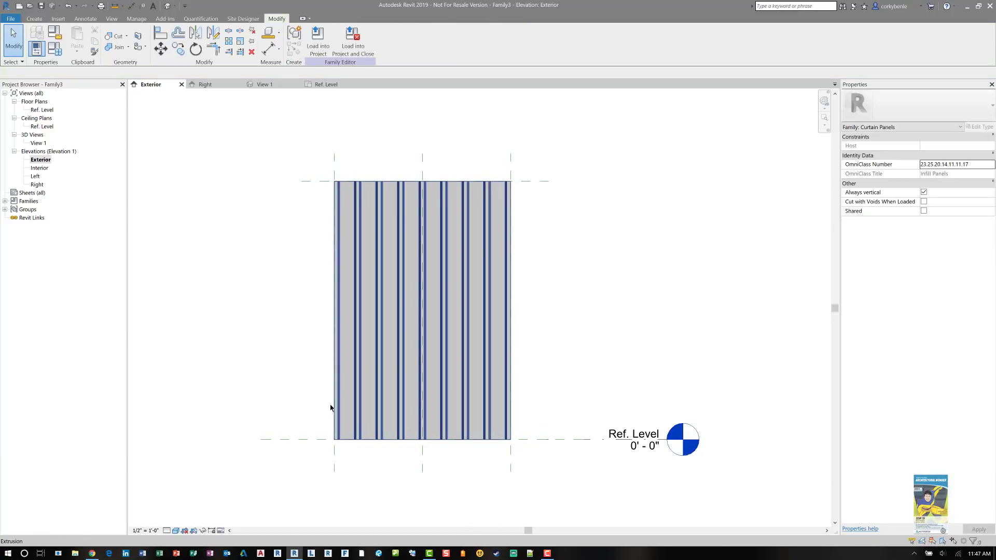
pyautogui.click(330, 408)
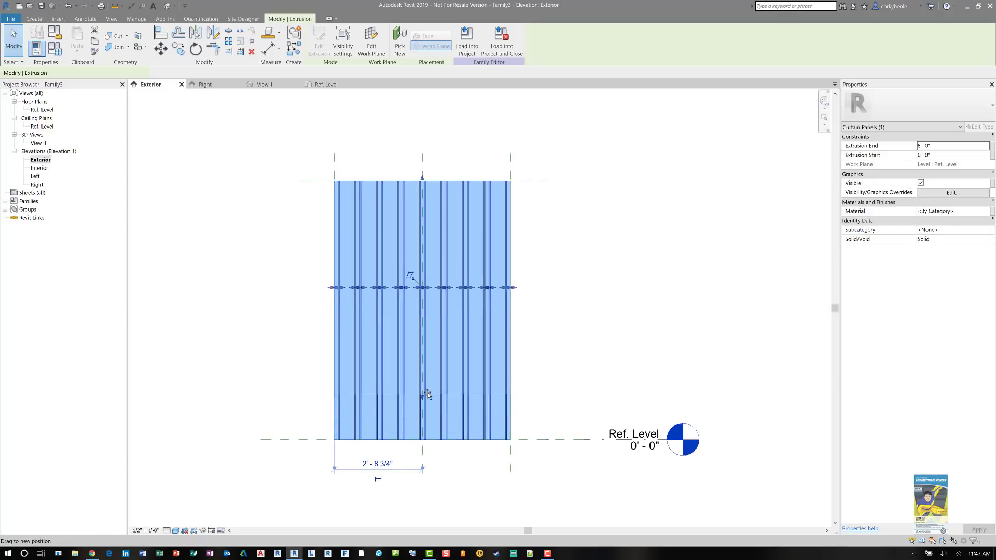
pyautogui.moveTo(427, 395); pyautogui.dragTo(431, 439)
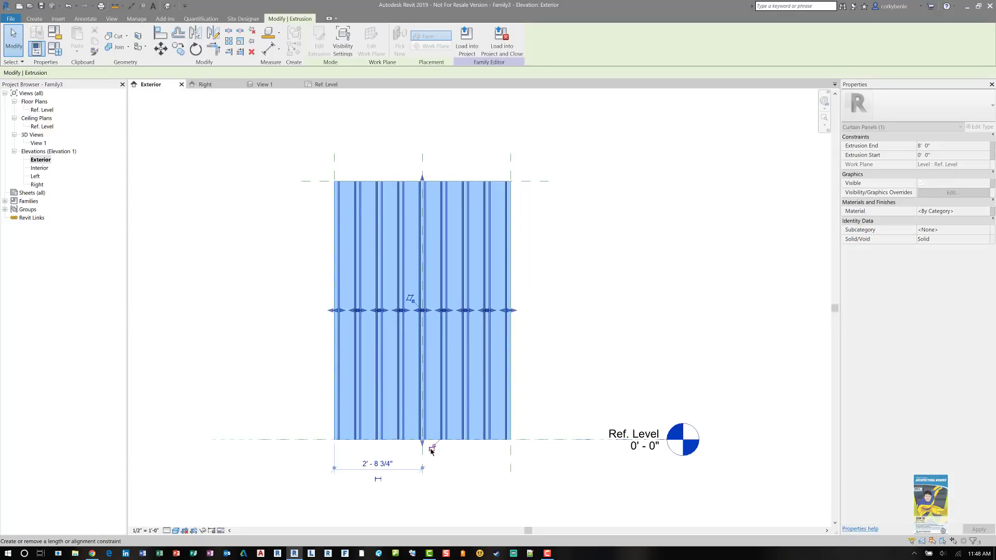
pyautogui.click(585, 350)
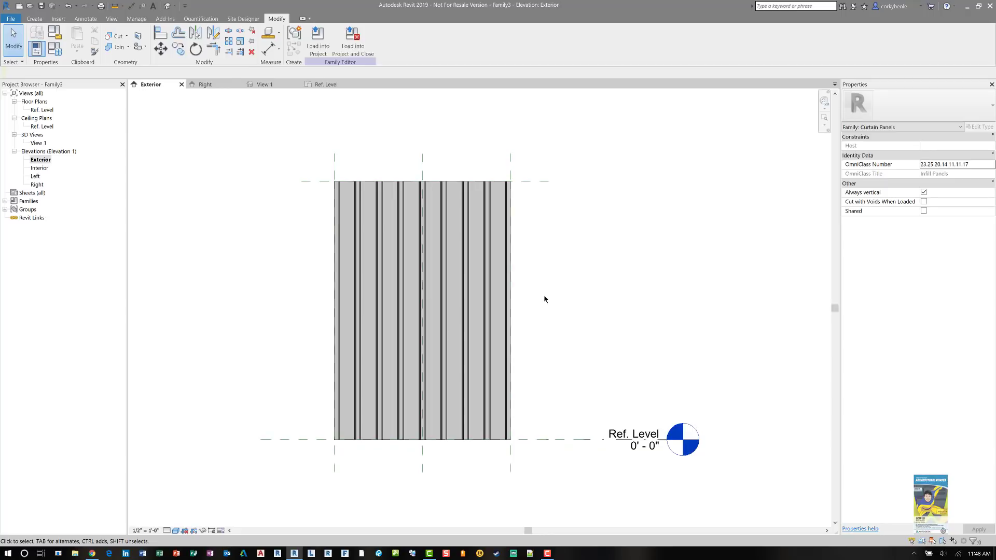
# Save the family over testcurtainpanel1.rfa in the Temp folder, confirming the replacement
pyautogui.click(39, 6)
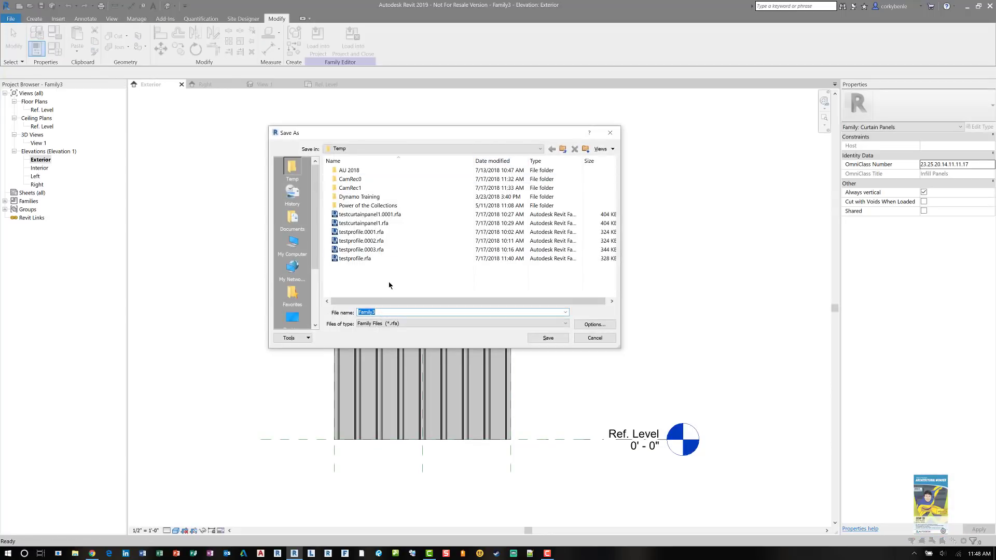
pyautogui.click(386, 223)
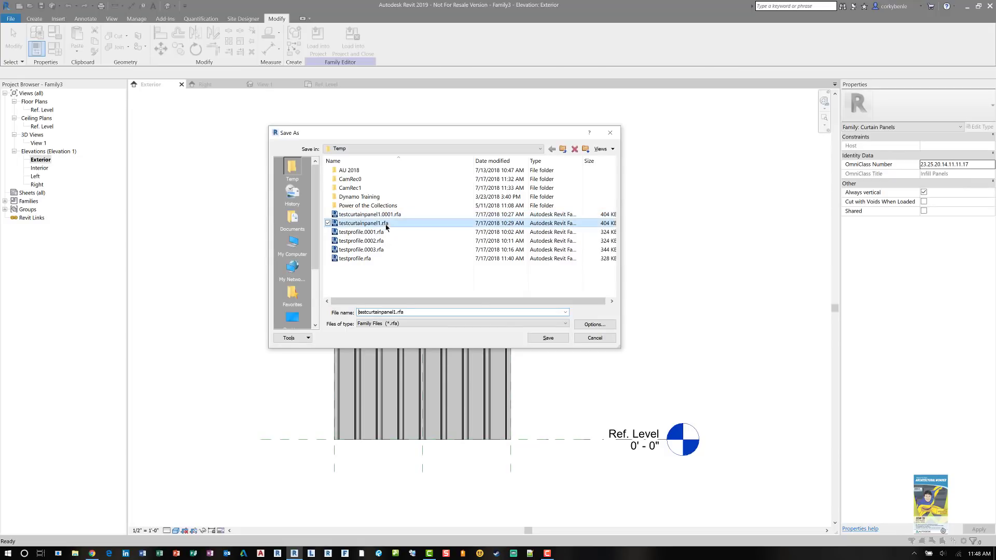
pyautogui.click(538, 340)
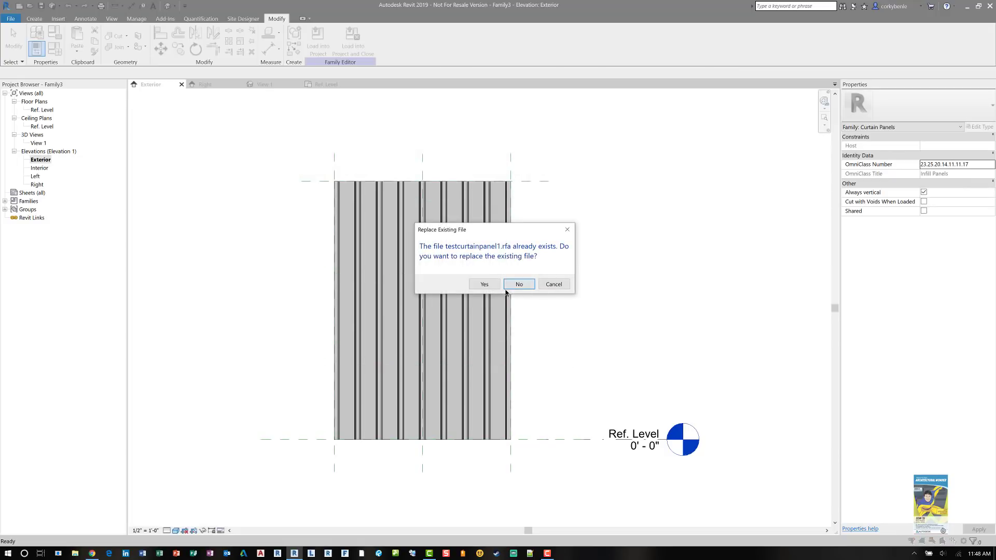
pyautogui.click(483, 284)
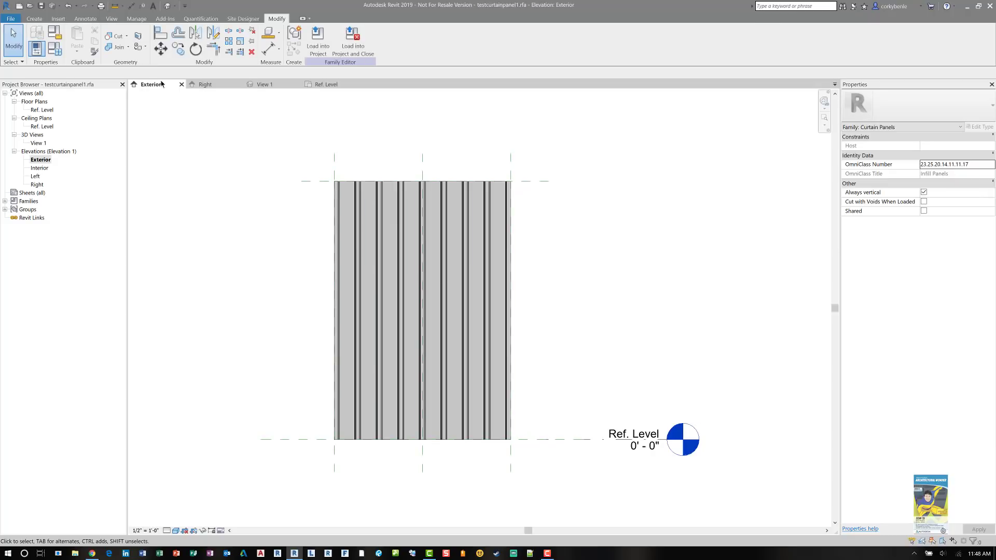
# Create a project from the Construction Template, then close it without saving
pyautogui.click(18, 6)
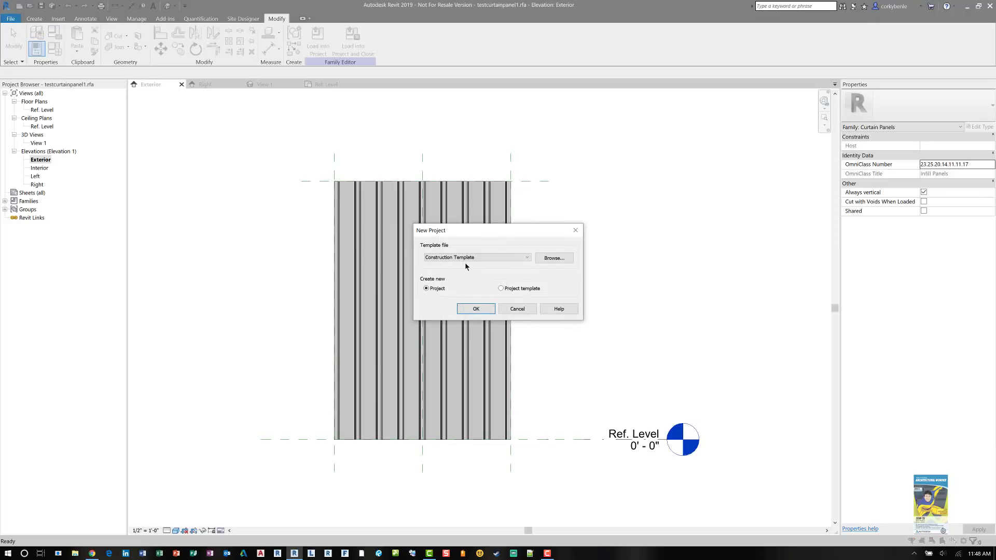
pyautogui.click(464, 259)
pyautogui.click(462, 266)
pyautogui.click(474, 309)
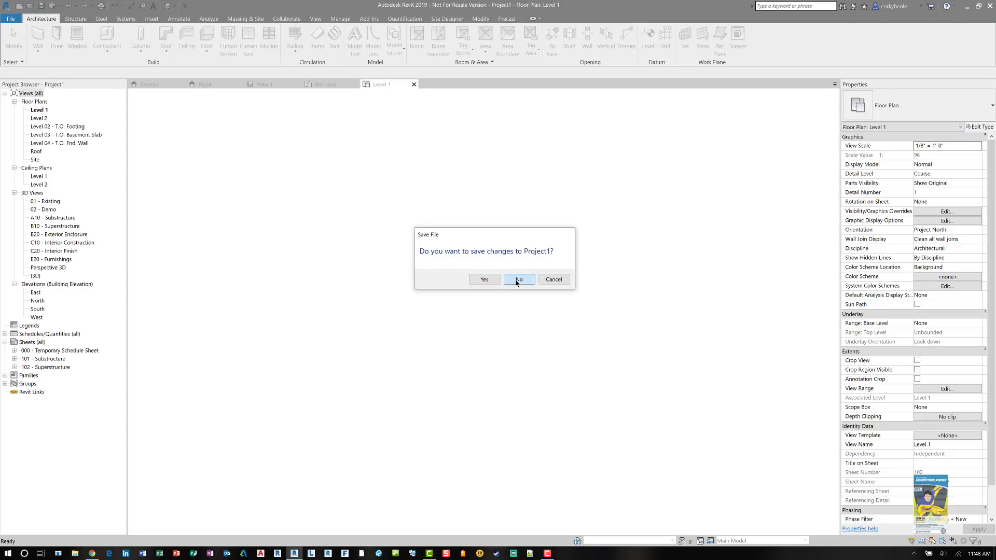
pyautogui.click(518, 280)
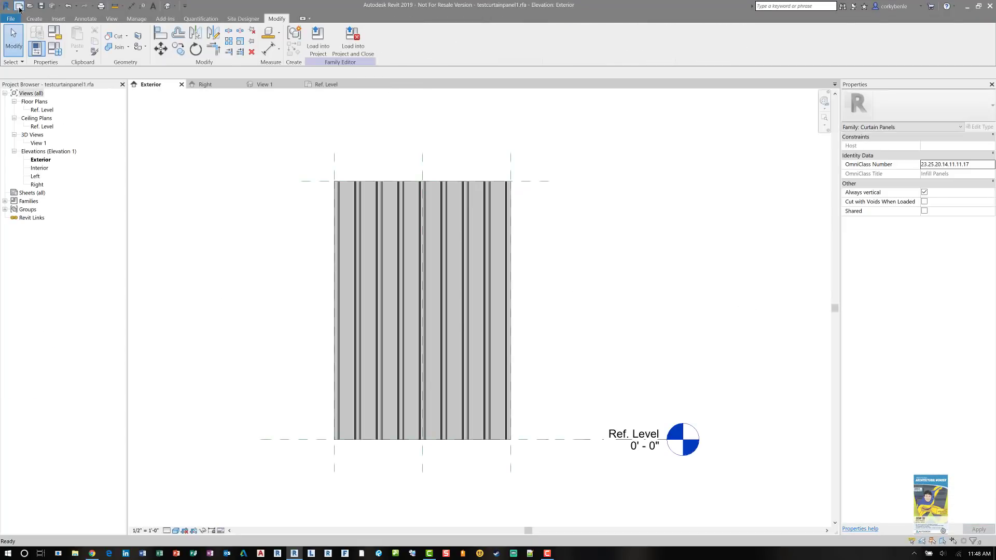
# Create a new project from the Architectural Template
pyautogui.click(19, 6)
pyautogui.click(518, 259)
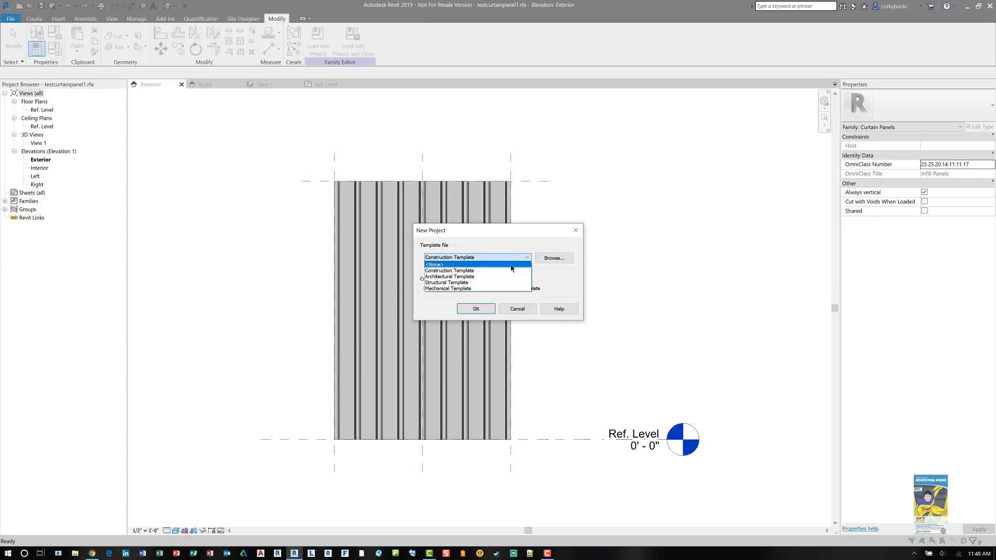
pyautogui.click(506, 275)
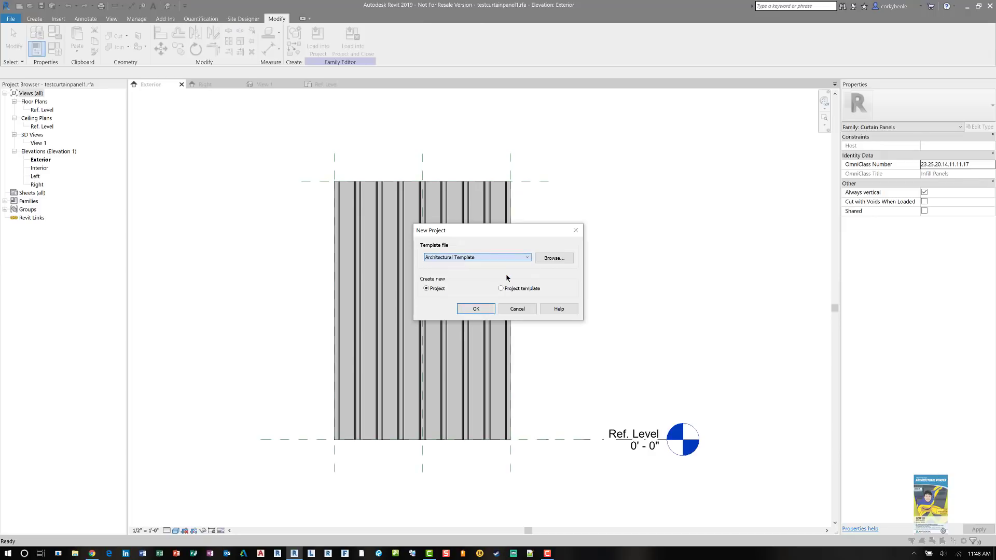
pyautogui.click(476, 308)
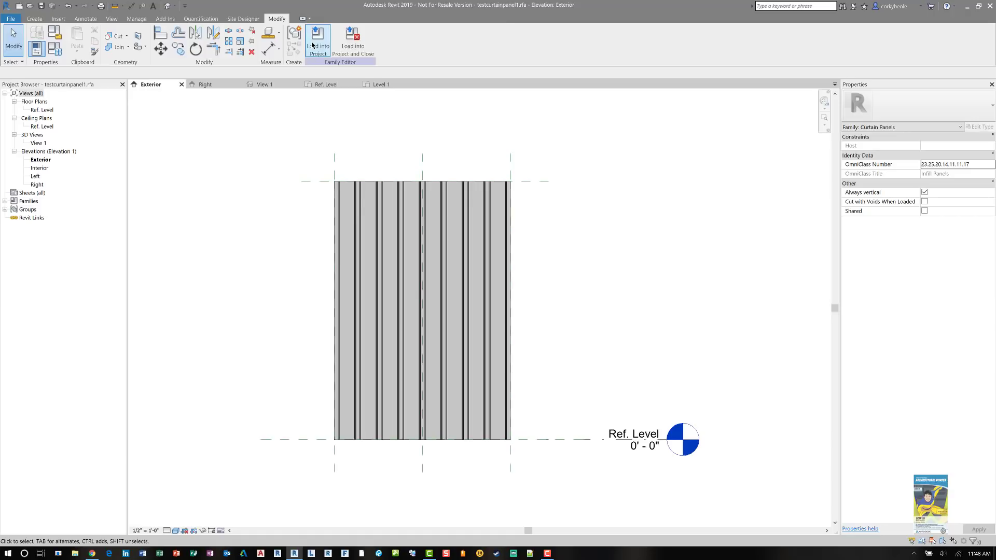
# Load the panel family into the project and start a Curtain Wall: Storefront wall
pyautogui.click(313, 45)
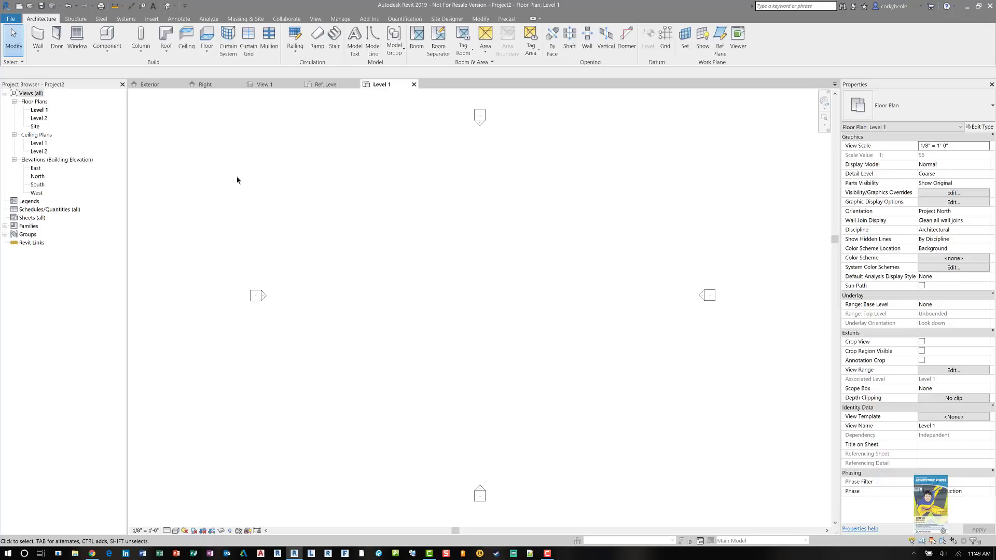
pyautogui.click(38, 50)
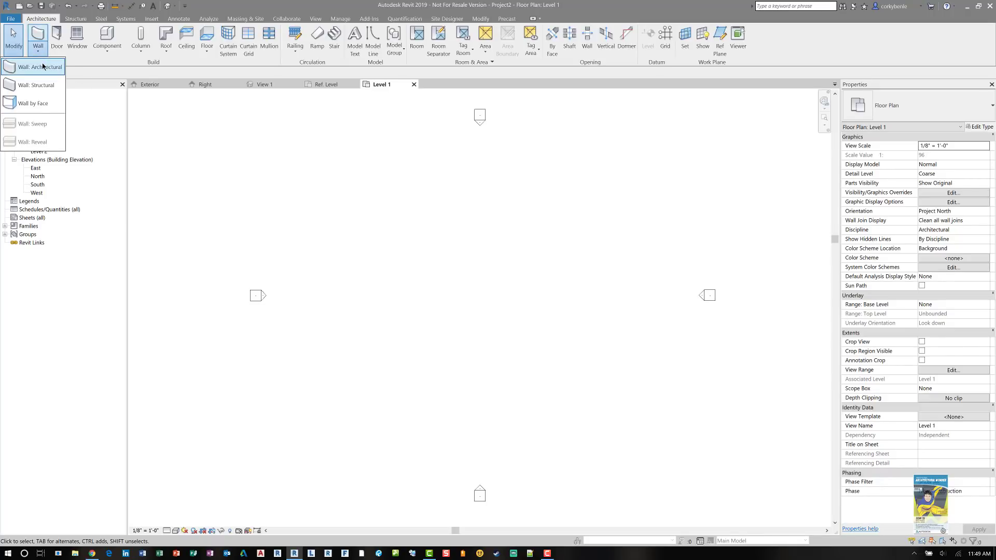
pyautogui.click(31, 67)
pyautogui.click(913, 105)
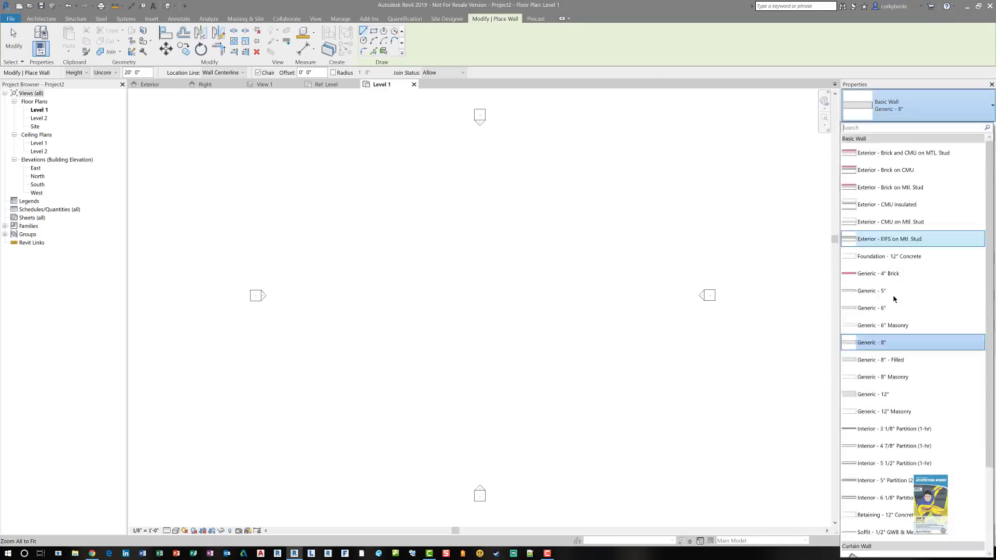
pyautogui.scroll(-3, 898, 360)
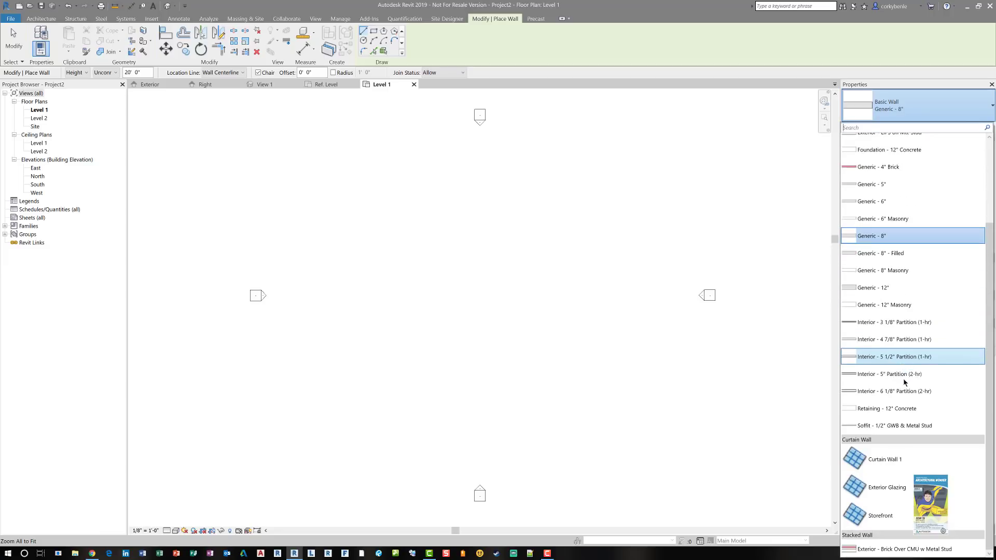
pyautogui.click(895, 515)
# Draw a short 16'-0" straight Storefront curtain wall in the Level 1 plan
pyautogui.click(412, 296)
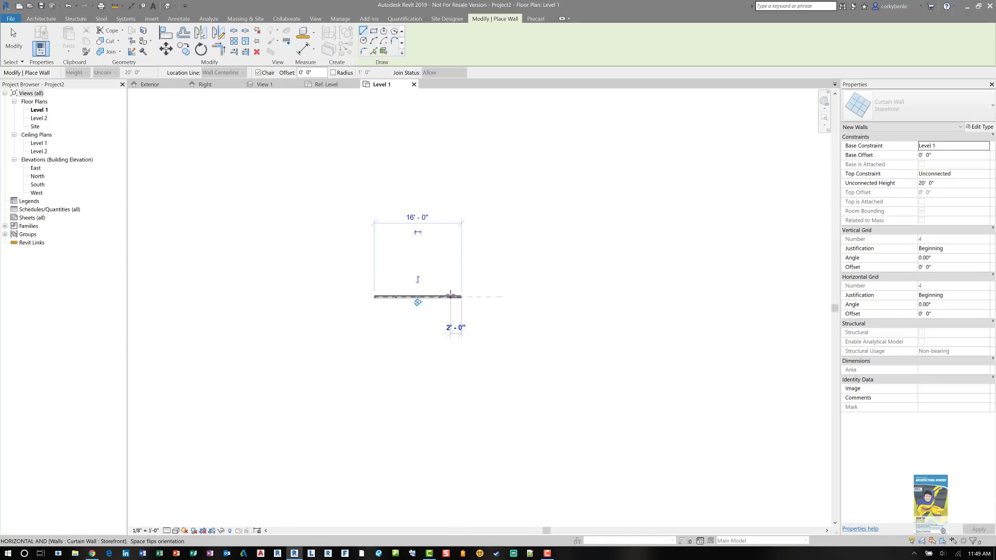
pyautogui.scroll(5, 449, 297)
pyautogui.click(451, 296)
pyautogui.press('Escape')
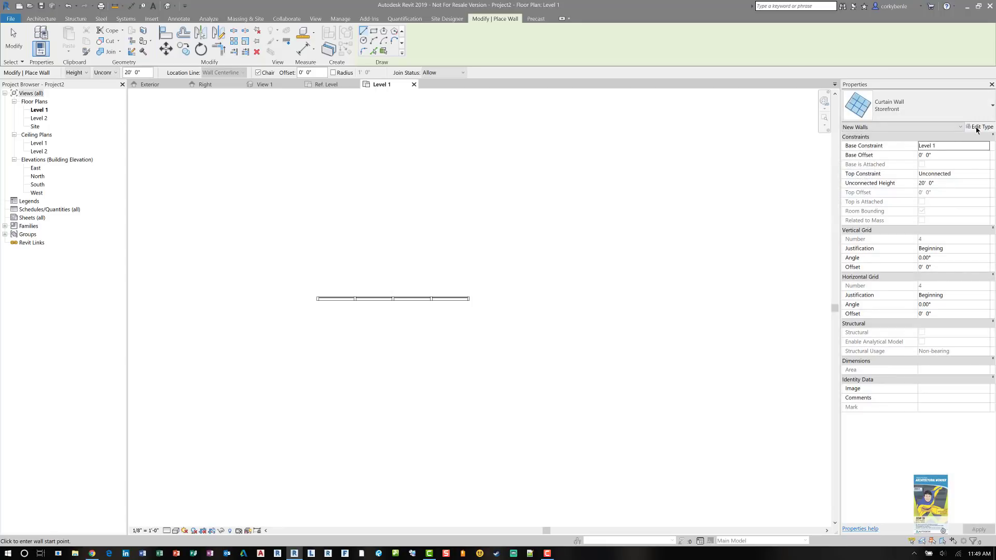
# Duplicate the Storefront type as 'custom curtain wall with custom panel'
pyautogui.click(977, 128)
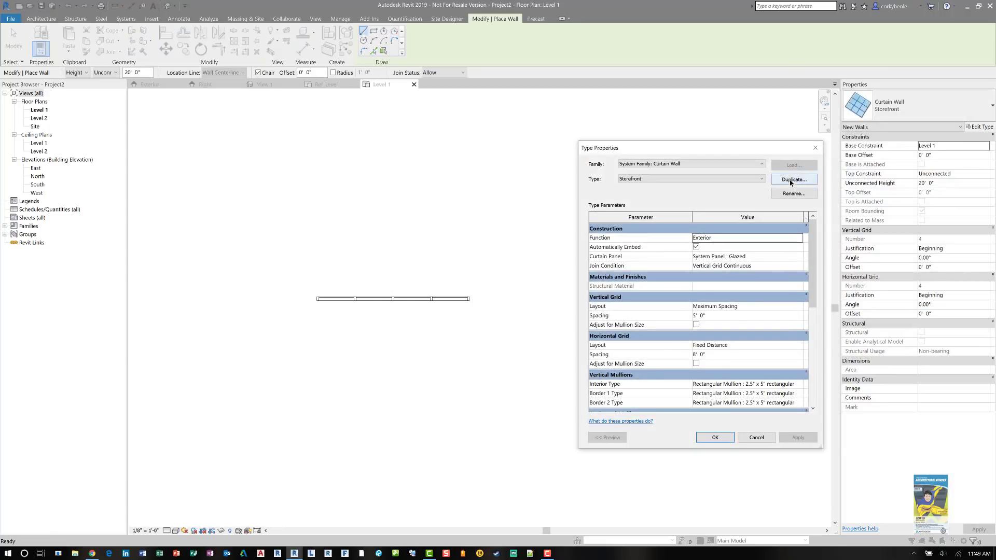
pyautogui.click(790, 180)
pyautogui.write('custom curt')
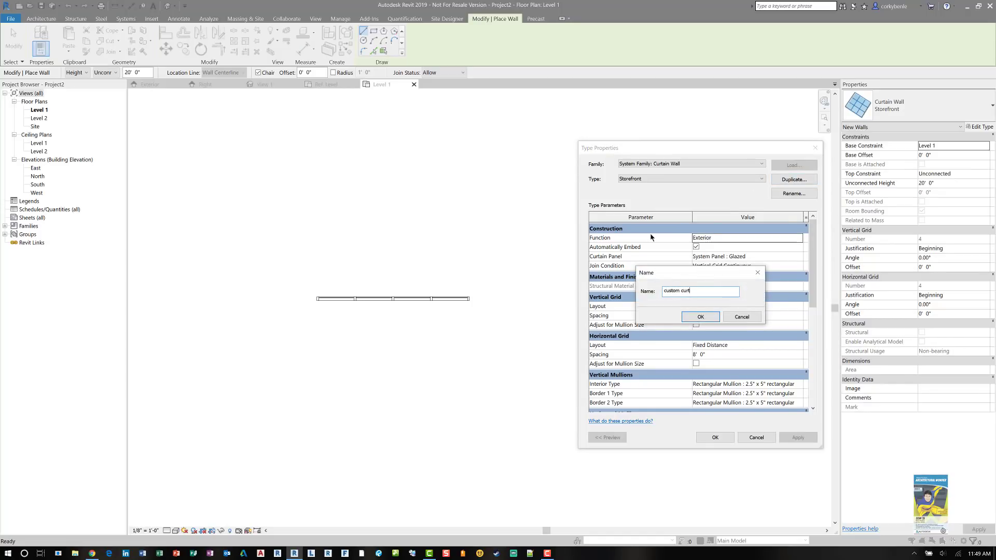
pyautogui.write('ain wall with custom panel')
pyautogui.press('Return')
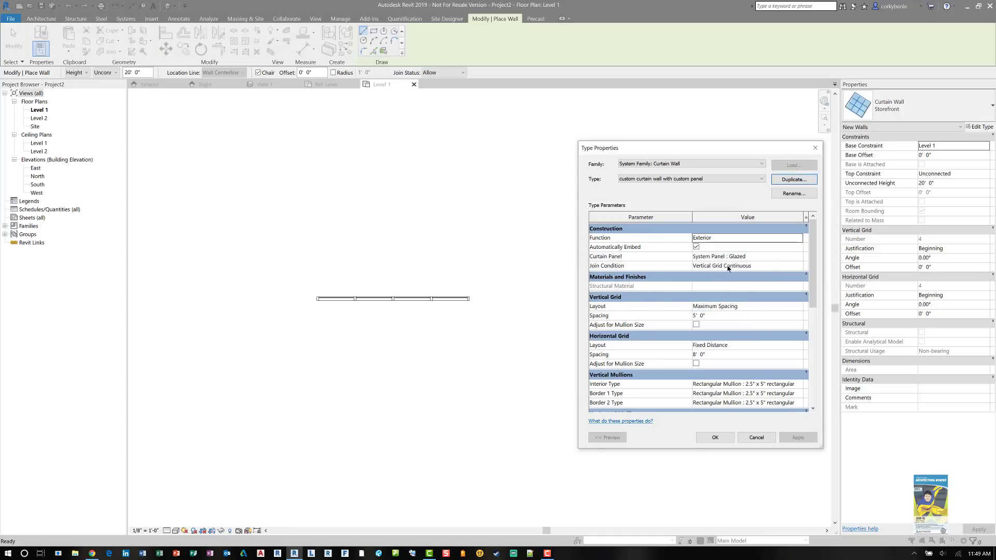
# Set the Curtain Panel to testcurtainpanel1 and the Horizontal Grid Layout to None
pyautogui.click(799, 257)
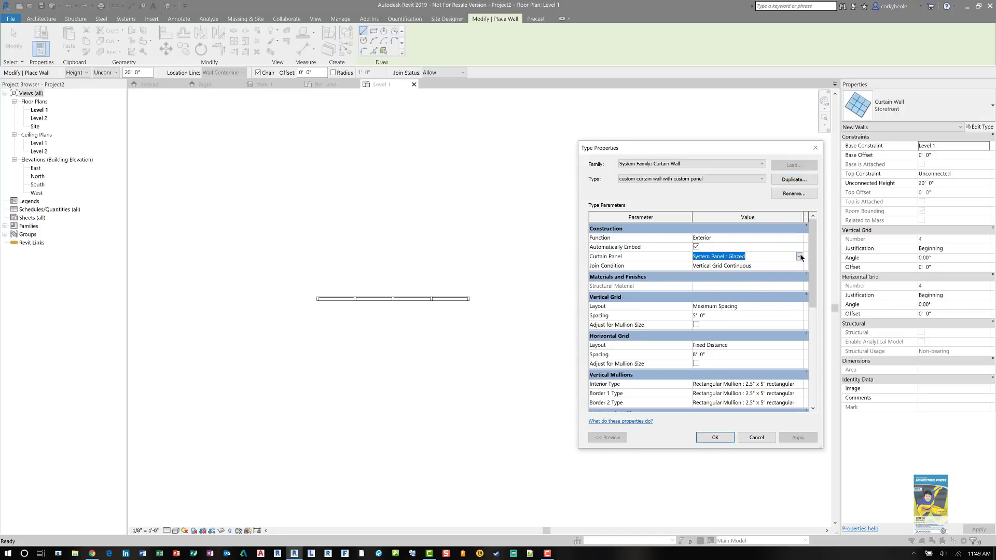
pyautogui.click(799, 258)
pyautogui.click(766, 297)
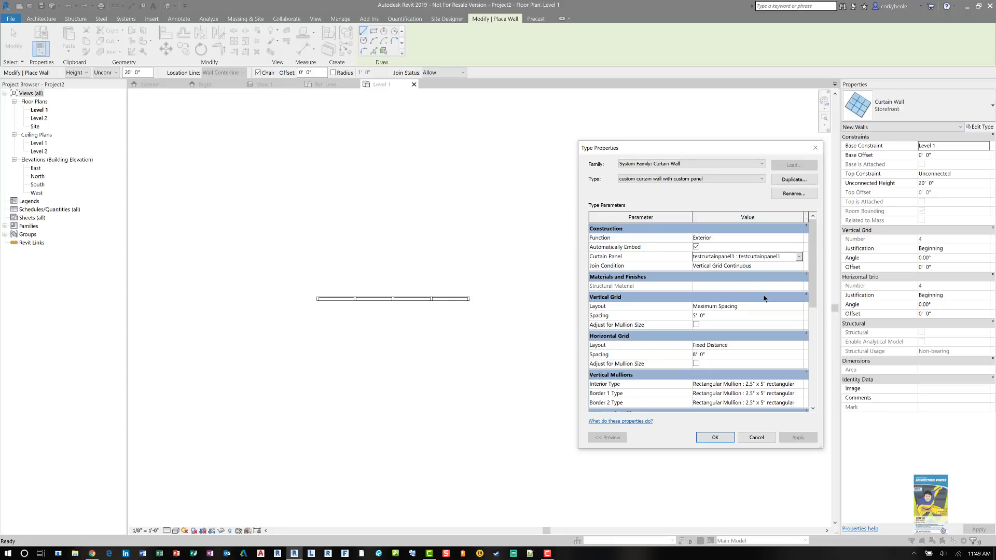
pyautogui.click(800, 344)
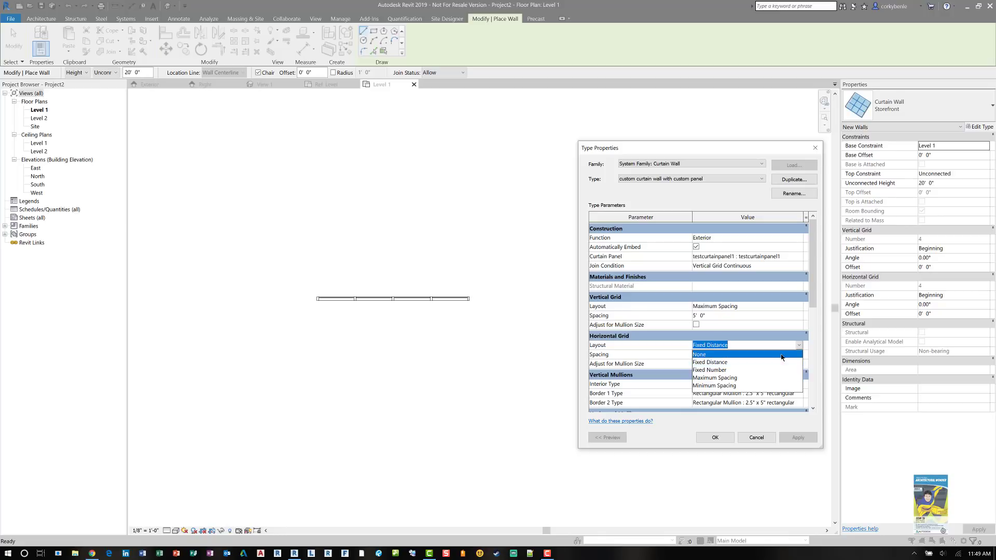
pyautogui.click(782, 354)
pyautogui.moveTo(813, 310); pyautogui.dragTo(819, 348)
# Set the vertical interior, border 1 and border 2 mullions to None
pyautogui.click(798, 304)
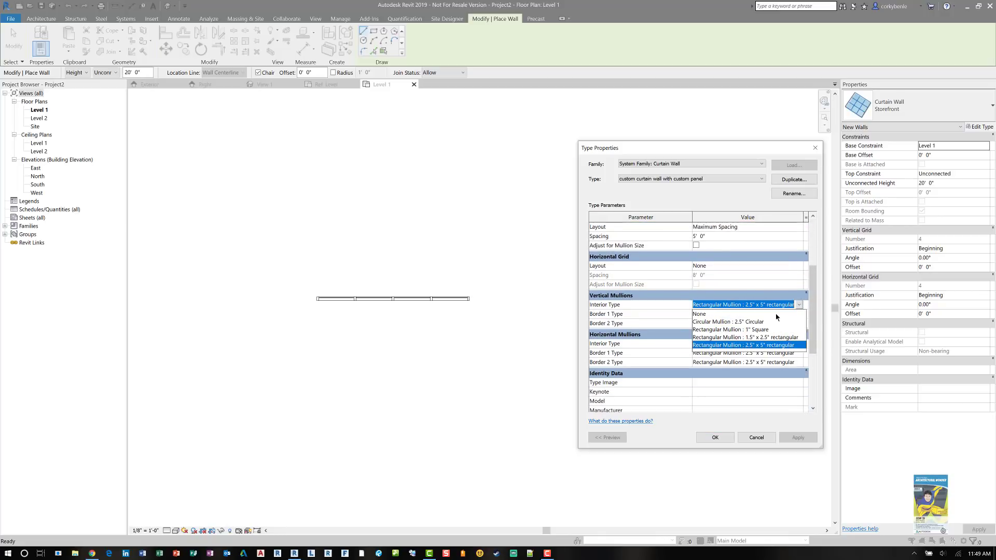
pyautogui.click(777, 314)
pyautogui.click(801, 315)
pyautogui.click(800, 314)
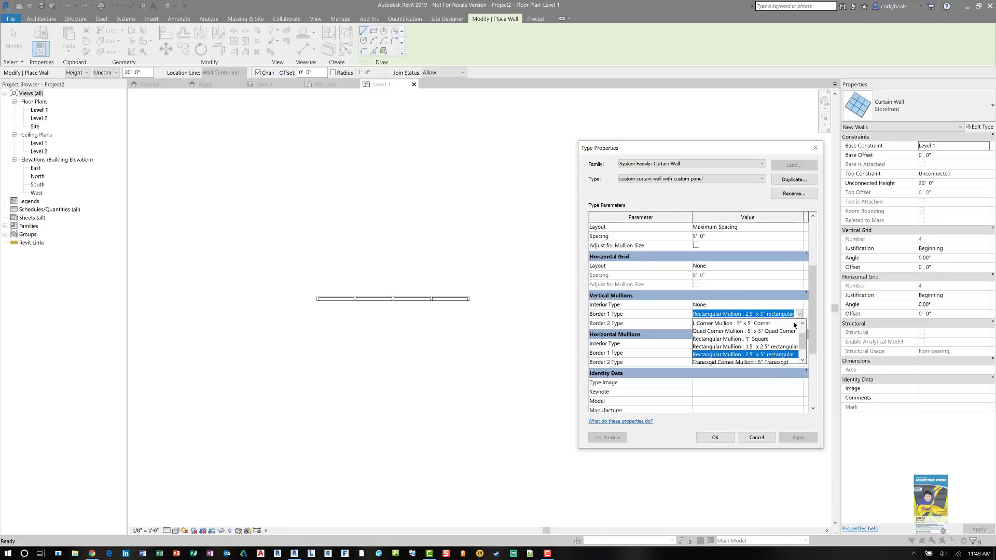
pyautogui.scroll(1, 792, 328)
pyautogui.click(791, 323)
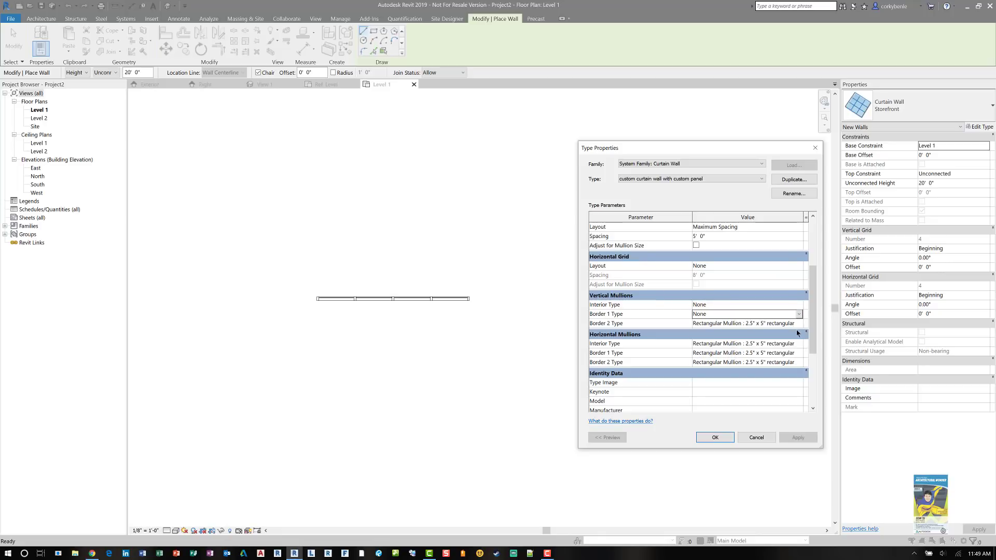
pyautogui.click(800, 323)
pyautogui.click(799, 323)
pyautogui.scroll(1, 799, 340)
pyautogui.click(783, 332)
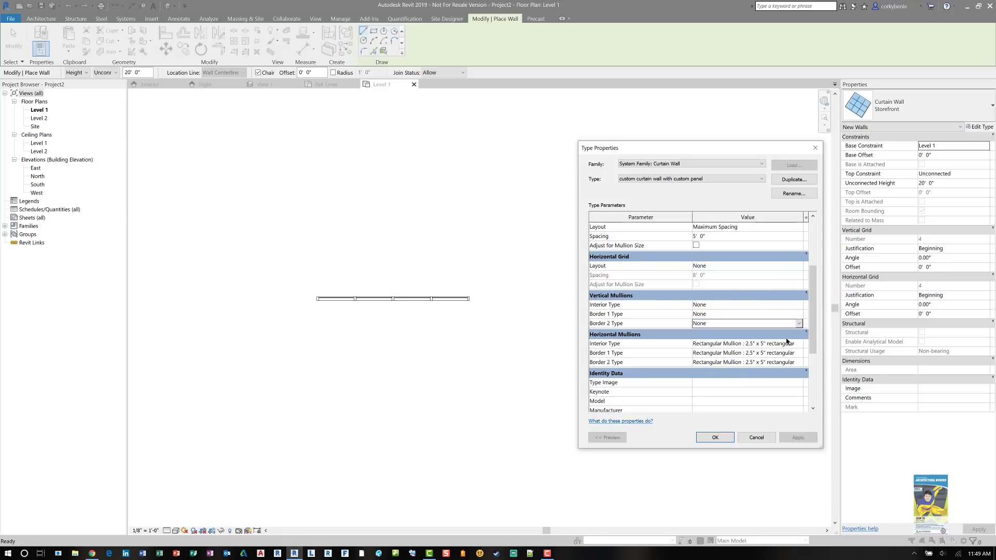
# Set the horizontal interior, border 1 and border 2 mullions to None
pyautogui.click(798, 344)
pyautogui.click(783, 352)
pyautogui.click(794, 354)
pyautogui.scroll(1, 776, 368)
pyautogui.click(775, 362)
pyautogui.click(781, 362)
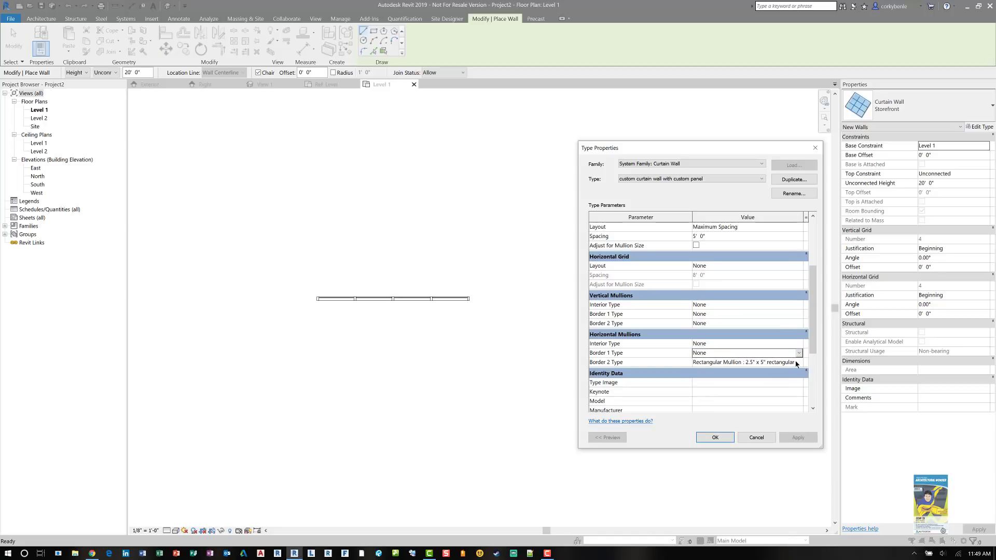
pyautogui.click(799, 362)
pyautogui.scroll(1, 793, 383)
pyautogui.click(763, 372)
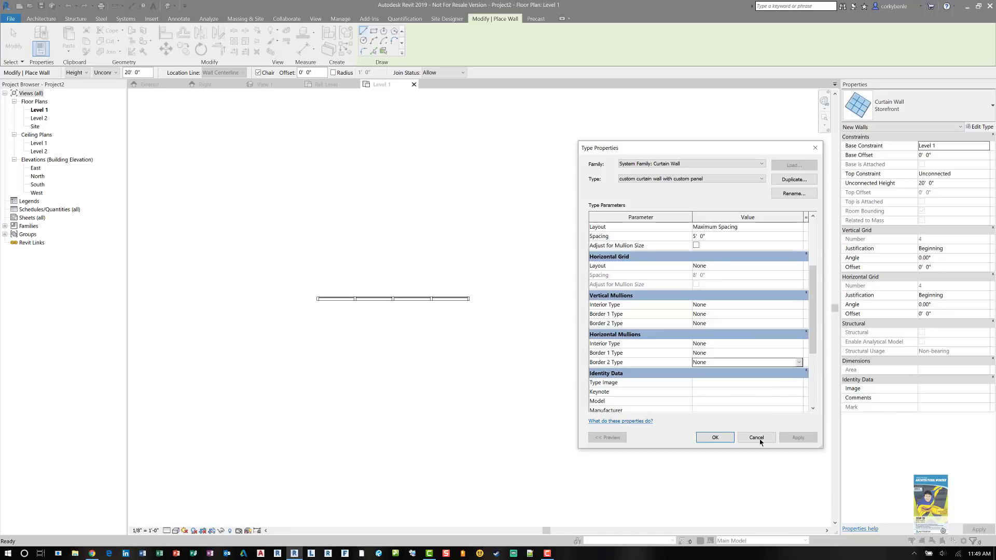
# Accept the new type and draw a 52'-0" custom curtain wall right of the Storefront wall
pyautogui.click(714, 437)
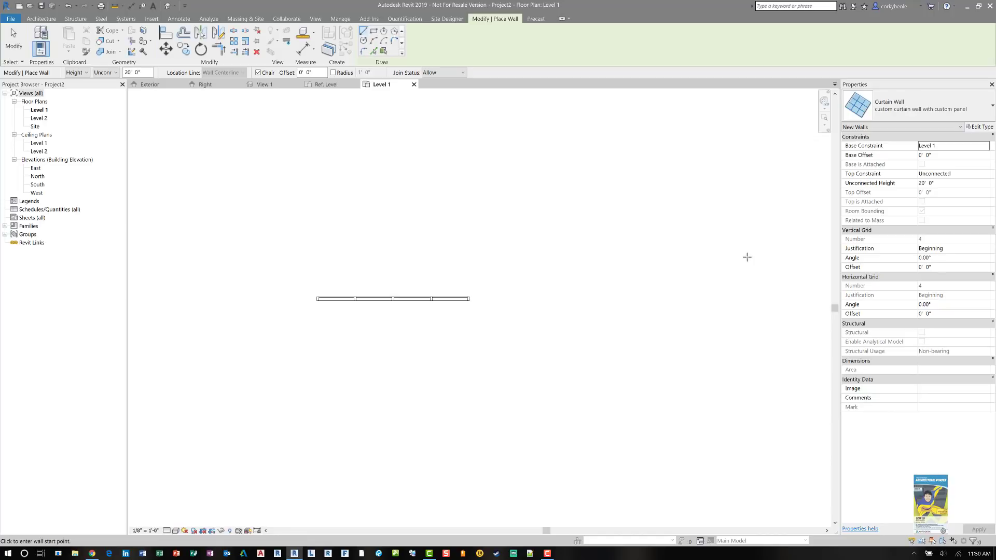
pyautogui.click(507, 299)
pyautogui.scroll(-3, 555, 299)
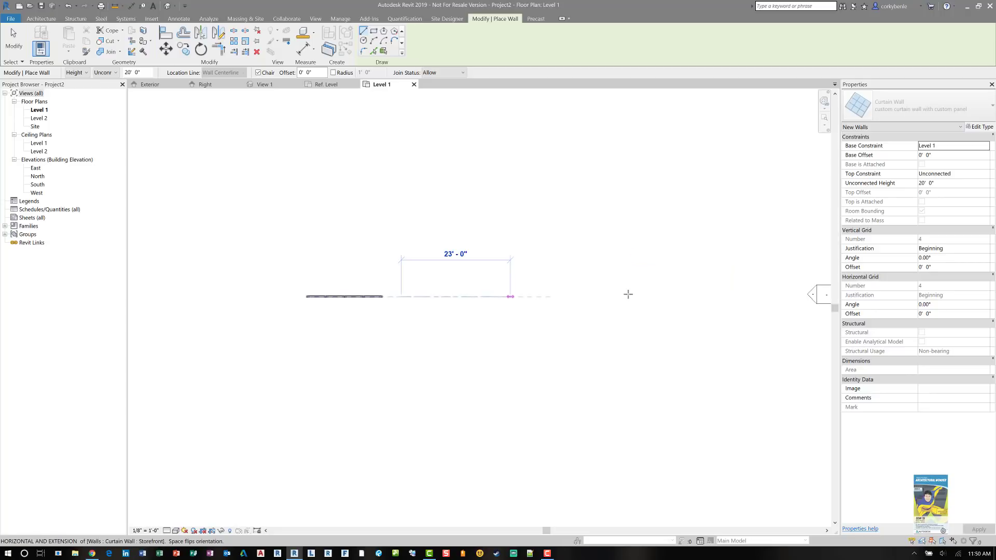
pyautogui.click(628, 295)
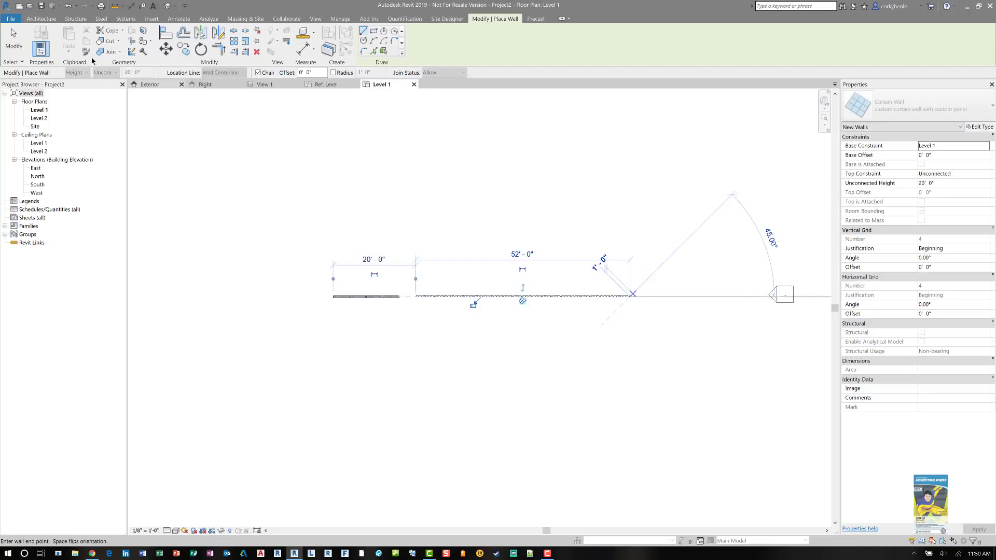
pyautogui.click(14, 42)
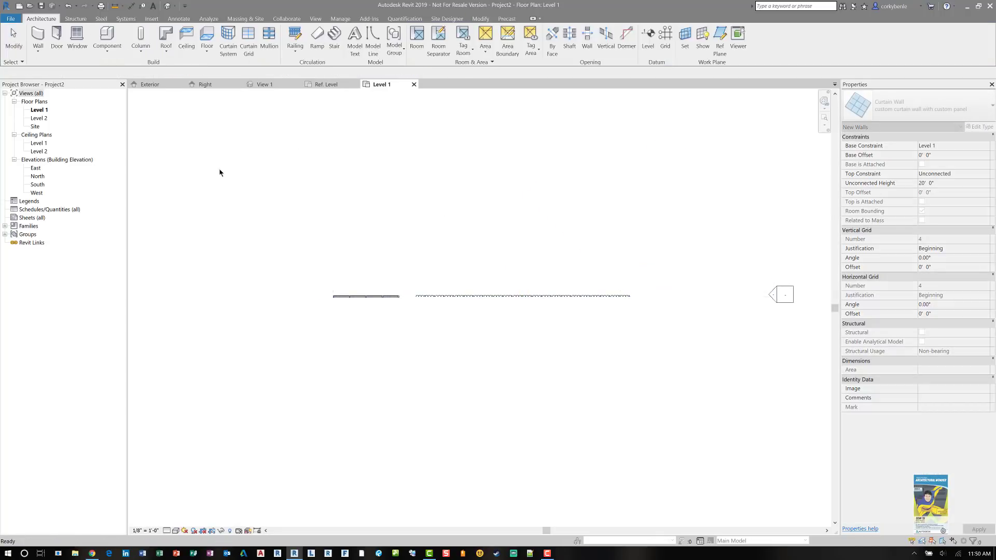
# Switch to the default 3D view and orbit around the corrugated curtain wall
pyautogui.click(166, 7)
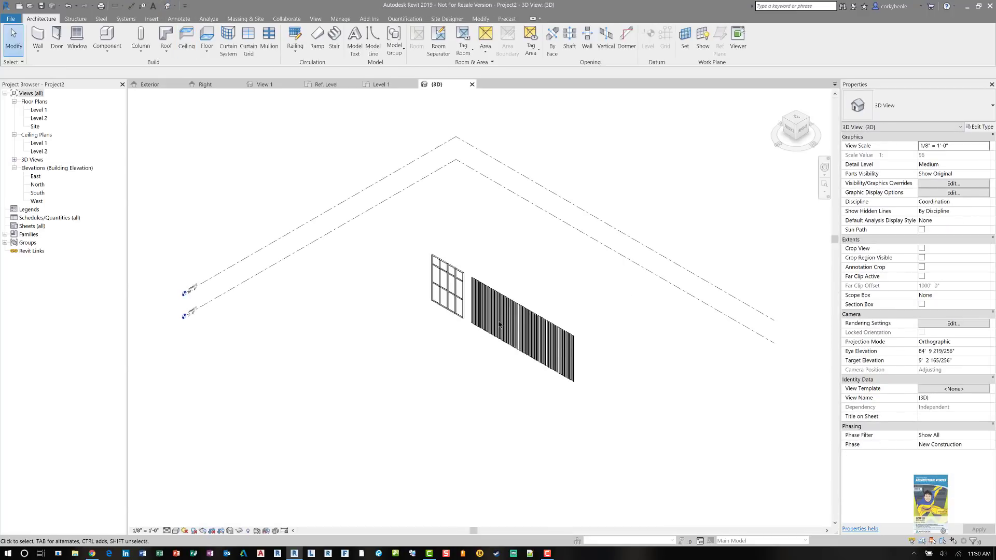
pyautogui.scroll(5, 564, 348)
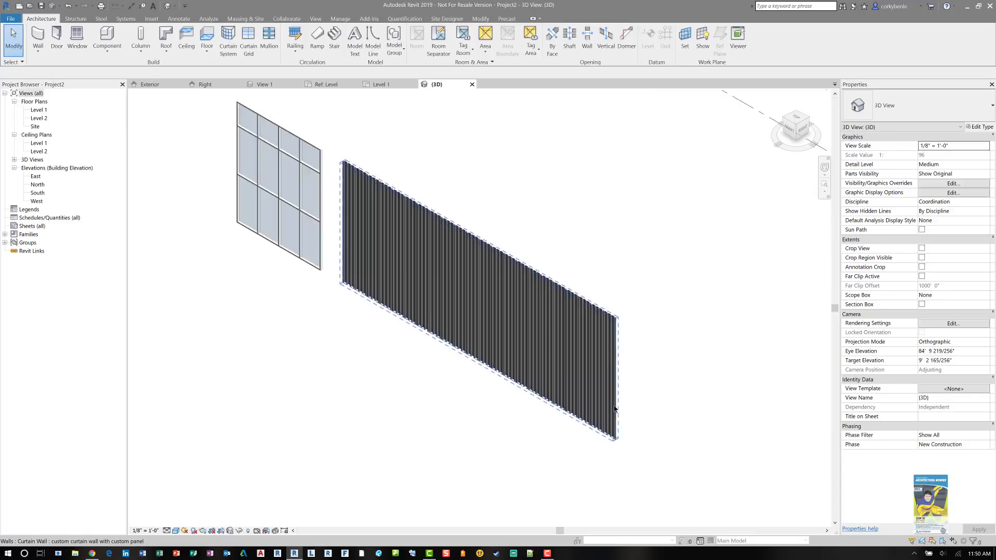
pyautogui.scroll(4, 614, 408)
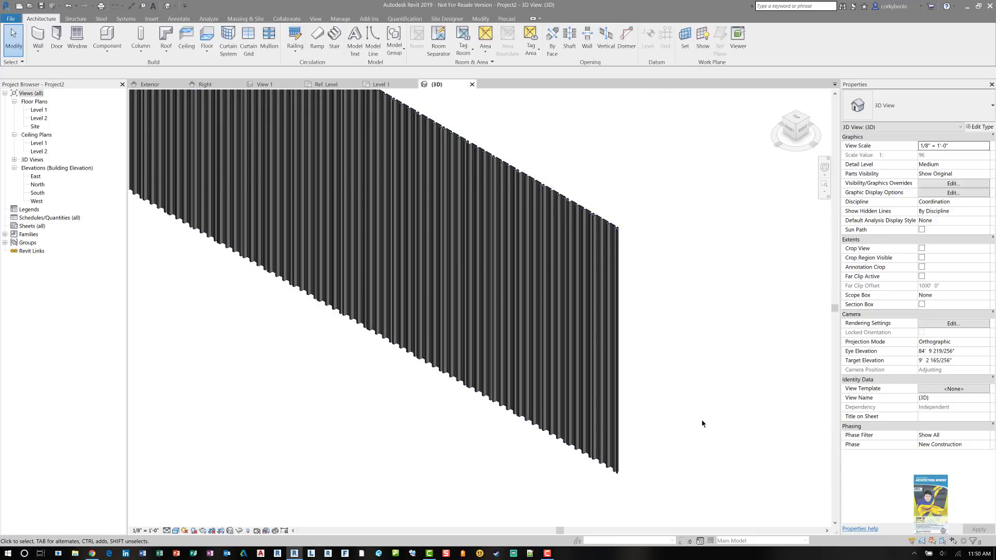
pyautogui.click(629, 345)
pyautogui.keyDown('shift'); pyautogui.moveTo(631, 349); pyautogui.dragTo(665, 427, button='middle'); pyautogui.keyUp('shift')
pyautogui.click(582, 412)
# Zoom in and out to compare the corrugated wall with the glazed Storefront wall
pyautogui.scroll(5, 227, 216)
pyautogui.scroll(2, 227, 216)
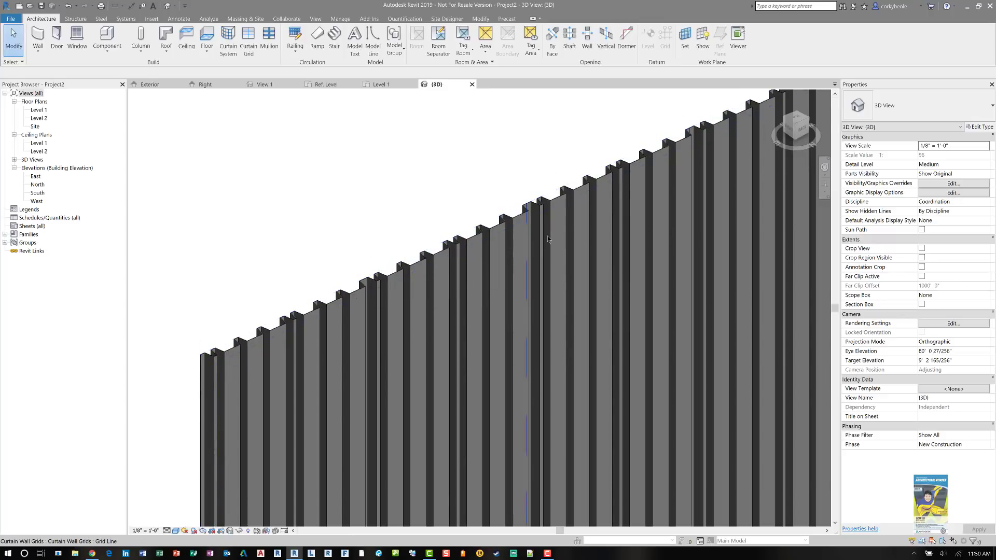
pyautogui.scroll(-1, 546, 237)
pyautogui.scroll(-3, 547, 236)
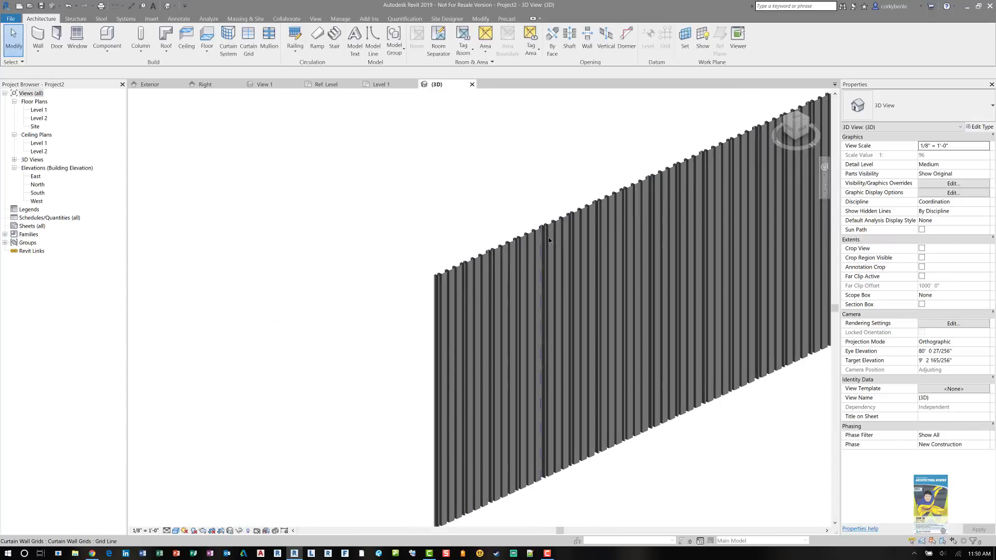
pyautogui.scroll(1, 628, 334)
pyautogui.scroll(-3, 627, 333)
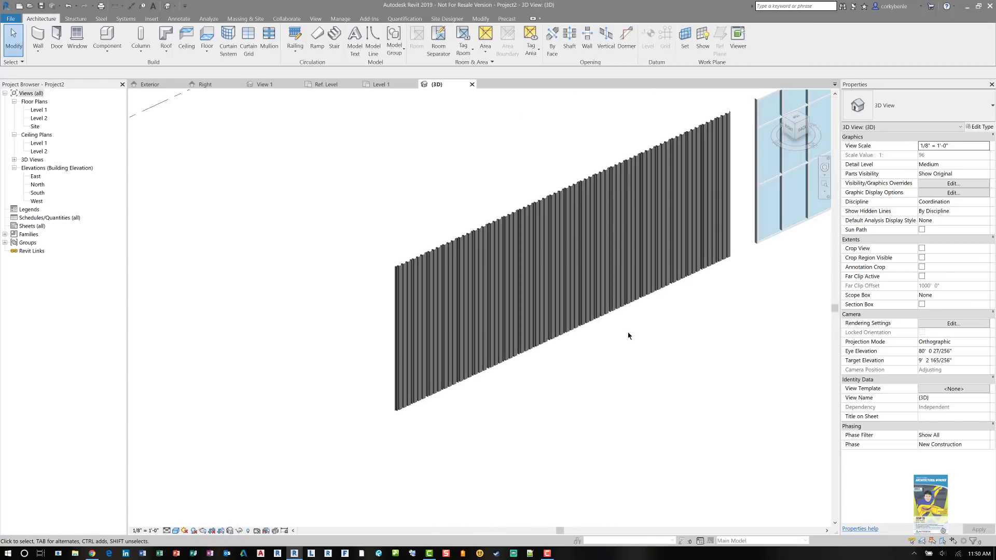
pyautogui.scroll(-2, 525, 409)
pyautogui.scroll(2, 534, 425)
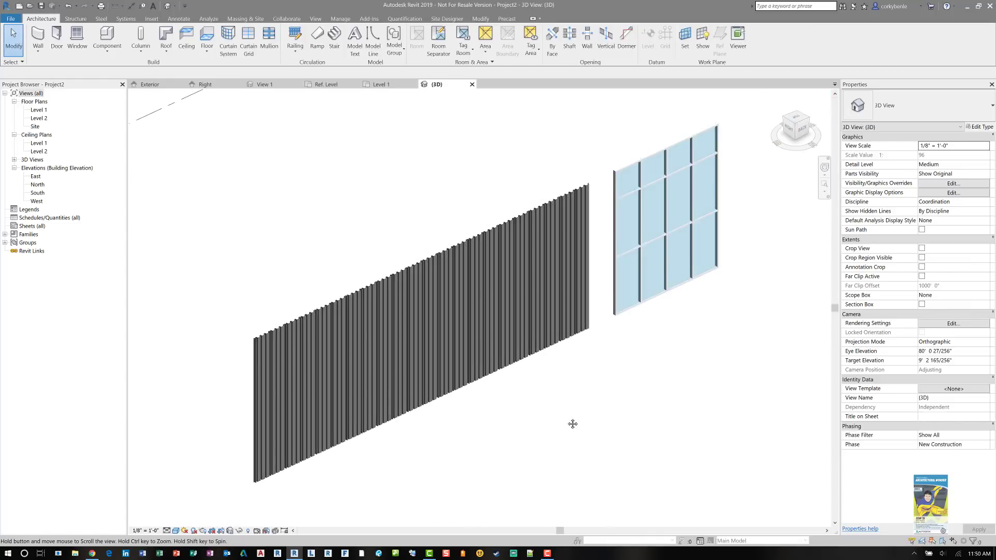
pyautogui.scroll(1, 572, 422)
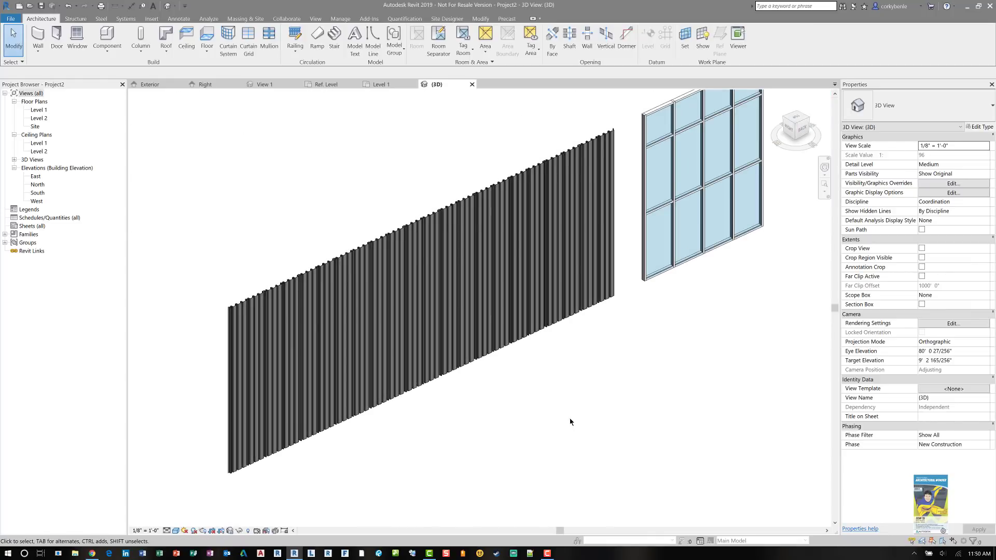